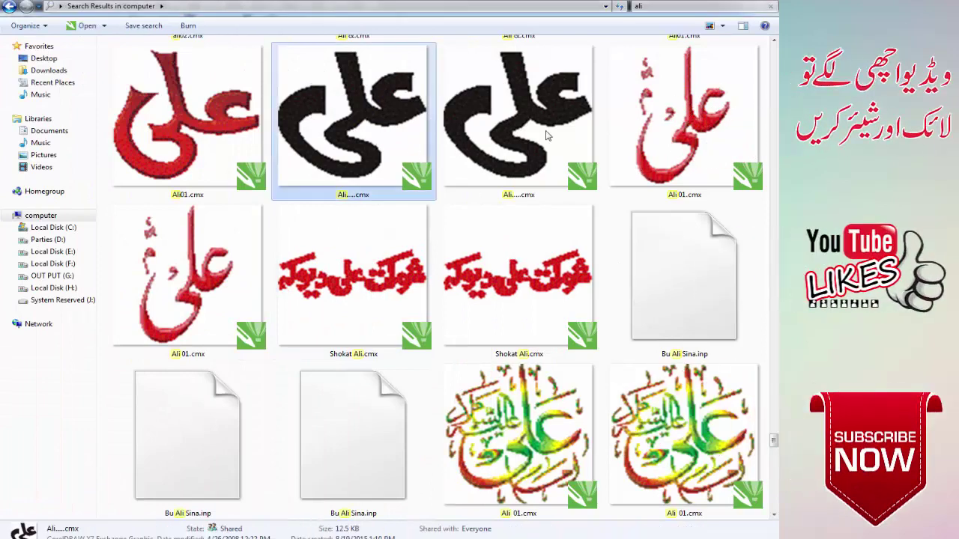
Step: Open the plain black علی calligraphy CMX file and transfer its artwork into the open banner document
left_click(524, 124)
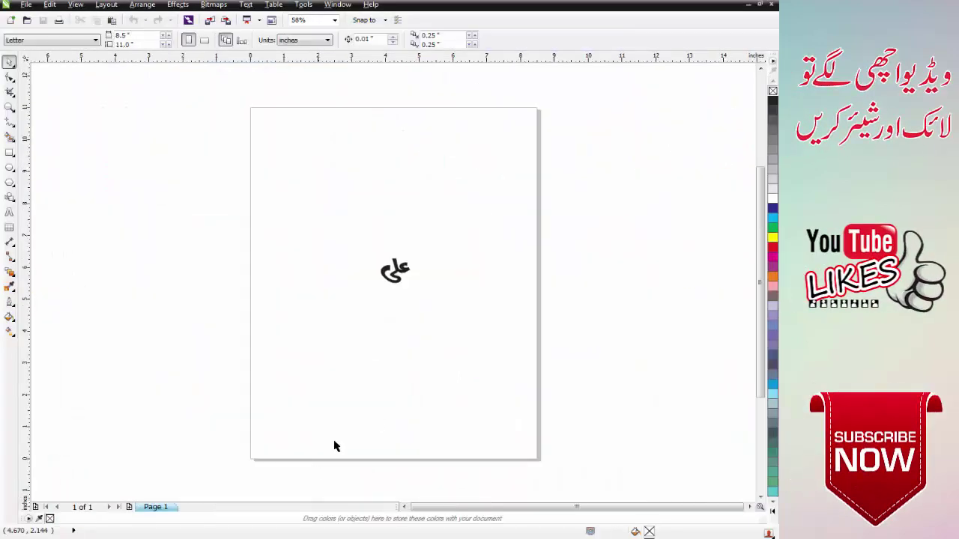
left_click_drag(360, 239, 461, 318)
key("Delete")
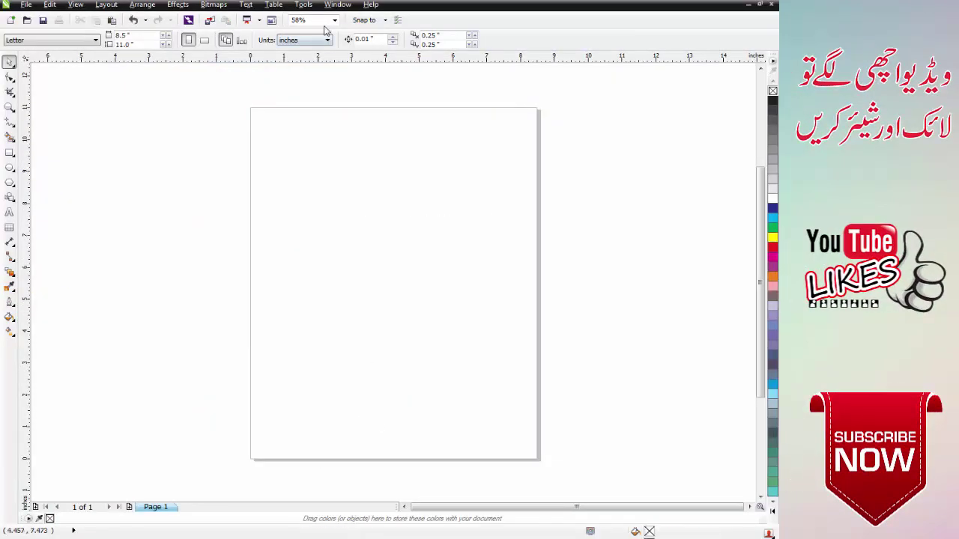
left_click(337, 5)
left_click(352, 180)
key("ctrl+v")
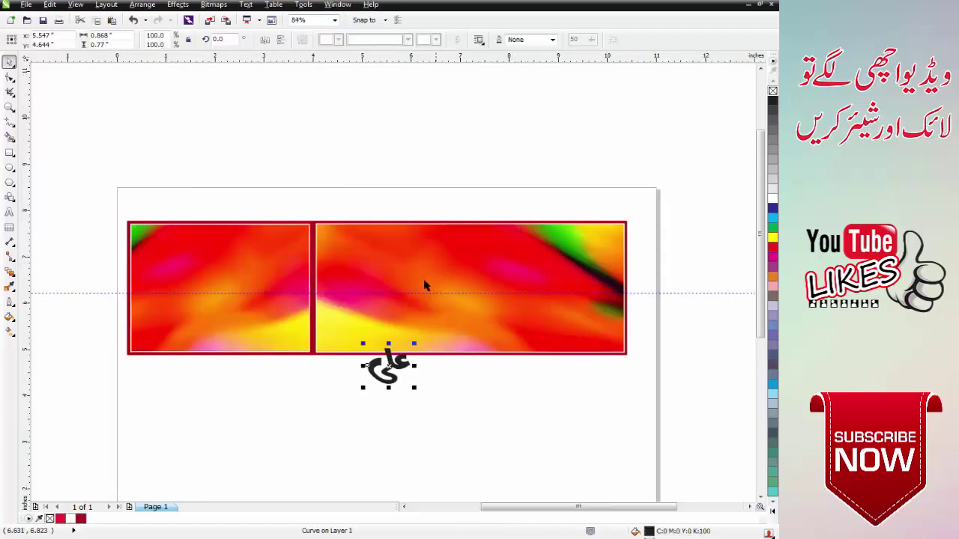
Step: Enlarge the علی calligraphy to about 2.30 × 2.04 inches and place it at the right end of the banner's wider panel
scroll(402, 330, "down", 2)
scroll(357, 329, "up", 4)
key("Escape")
left_click_drag(340, 340, 570, 203)
key("Escape")
key("Escape")
left_click_drag(510, 268, 459, 298)
left_click(548, 226)
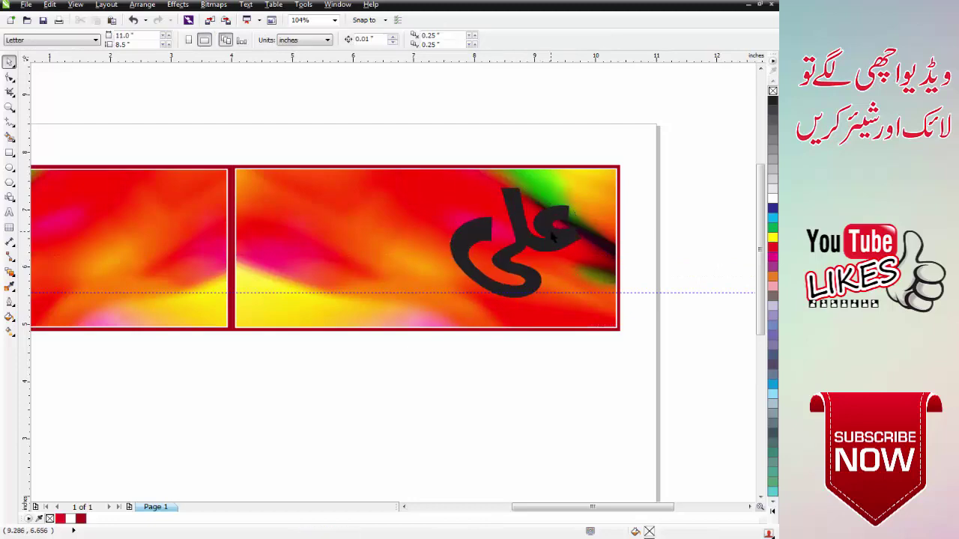
left_click_drag(597, 182, 613, 173)
key("F3")
key("F3")
key("F2")
left_click_drag(397, 173, 633, 275)
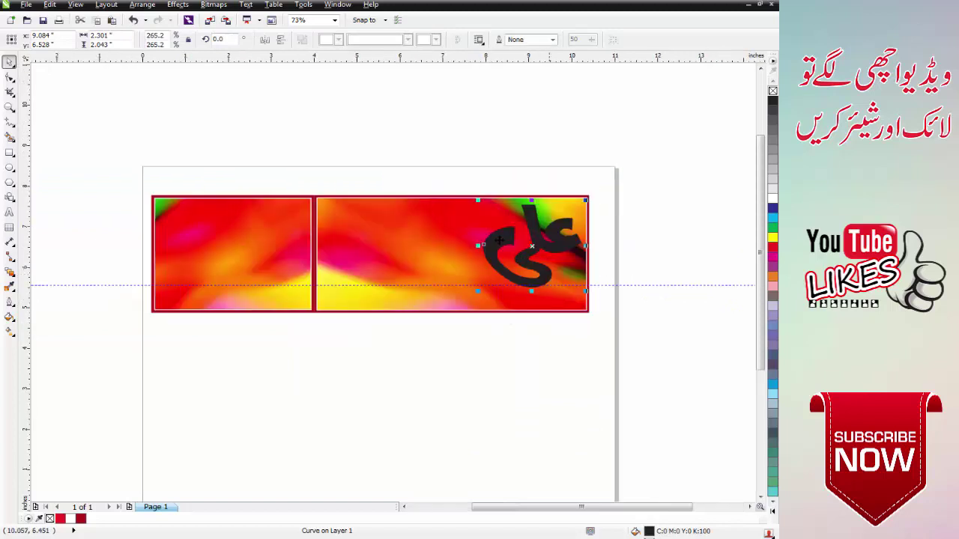
key("Escape")
Step: Switch to the InPage document and replace the words before ٹیسٹی with کے, giving "کے ٹیسٹی گول گپے"
key("F3")
key("F2")
left_click_drag(298, 223, 491, 389)
left_click(322, 538)
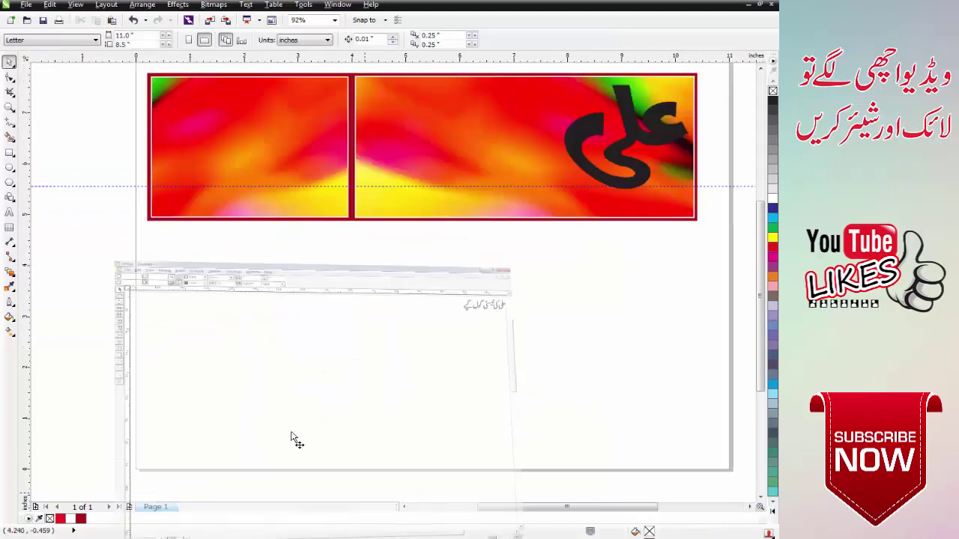
left_click(9, 54)
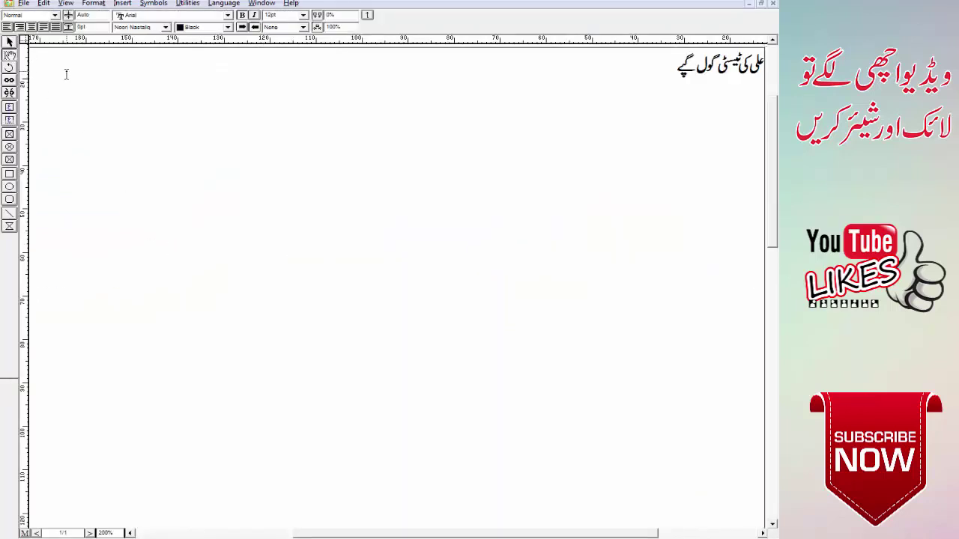
key("BackSpace")
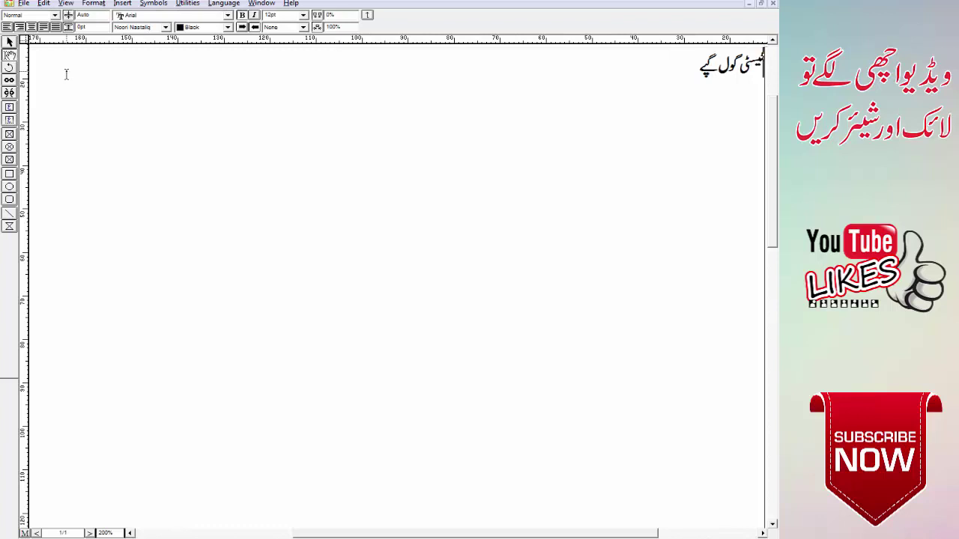
type("کب")
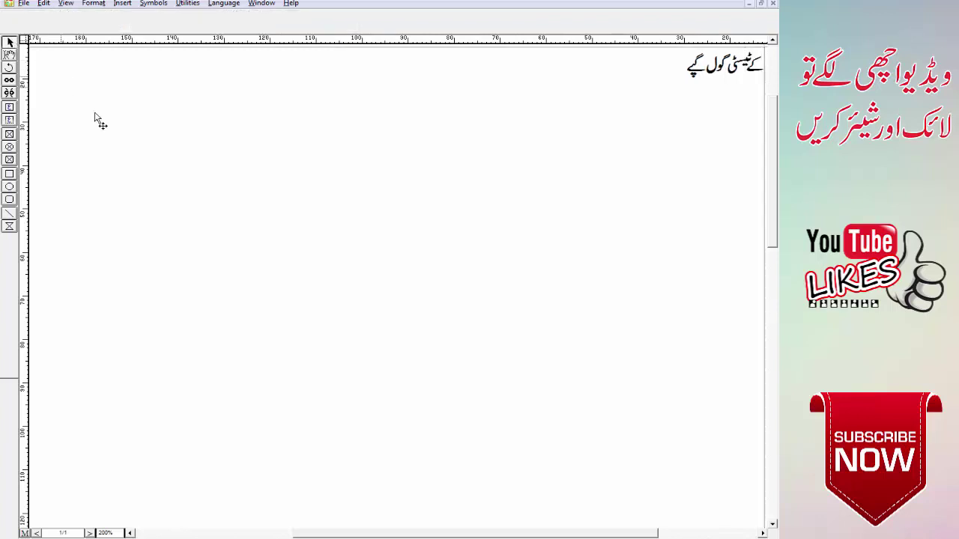
Step: Switch back to CorelDRAW, paste the copied Urdu phrase and scale it to 5%
key("alt+Tab")
key("ctrl+v")
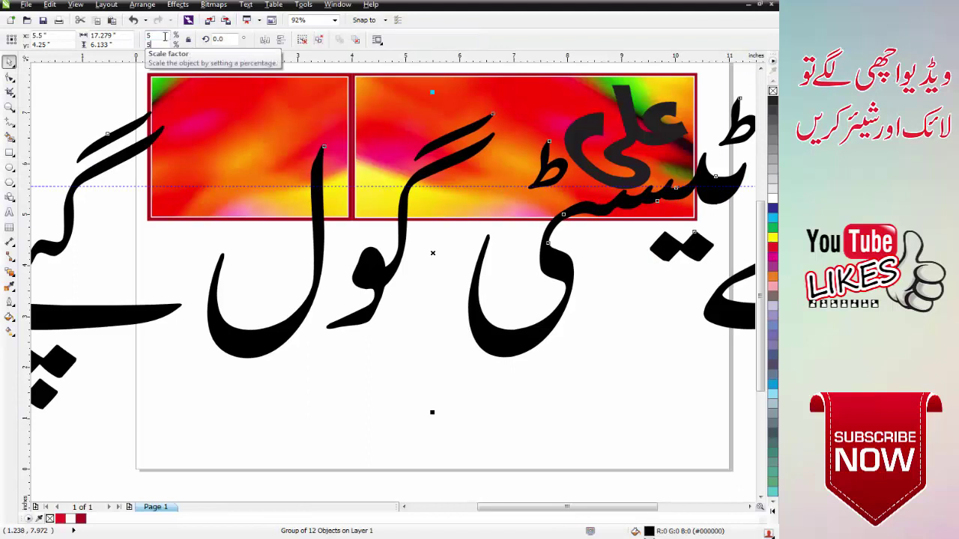
type("5")
key("Return")
scroll(310, 107, "up", 3)
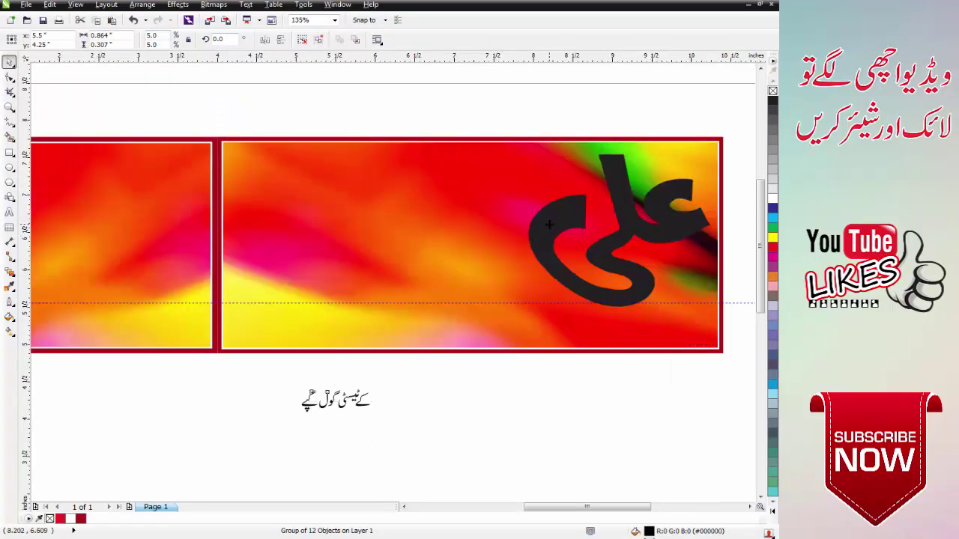
Step: Align the phrase vertically with the علی calligraphy, enlarge it to about 4.22 inches wide and set it beside the calligraphy
left_click(549, 224, "shift")
key("e")
key("Escape")
left_click(361, 229)
left_click_drag(372, 217, 505, 171)
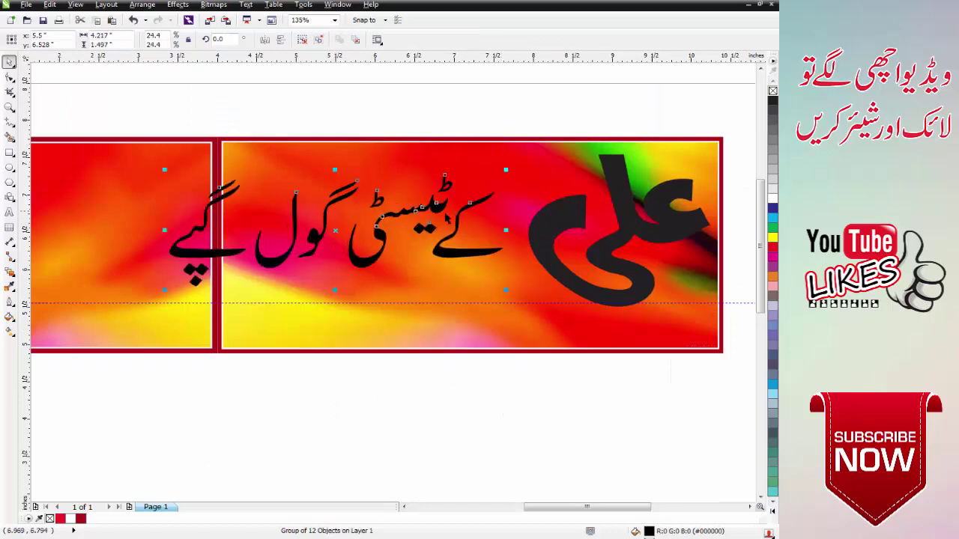
left_click_drag(447, 217, 474, 213)
Step: Ungroup the phrase, shrink the word کے to about 0.53 × 0.37 inches and place it above the tail of علی
key("ctrl+u")
key("Escape")
left_click(506, 198)
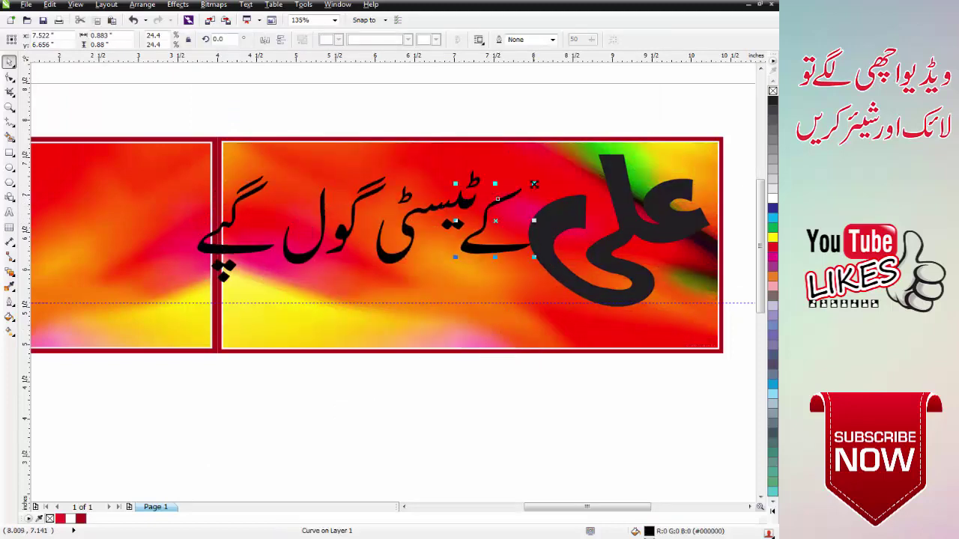
left_click_drag(533, 184, 558, 165)
scroll(557, 164, "down", 2)
key("F2")
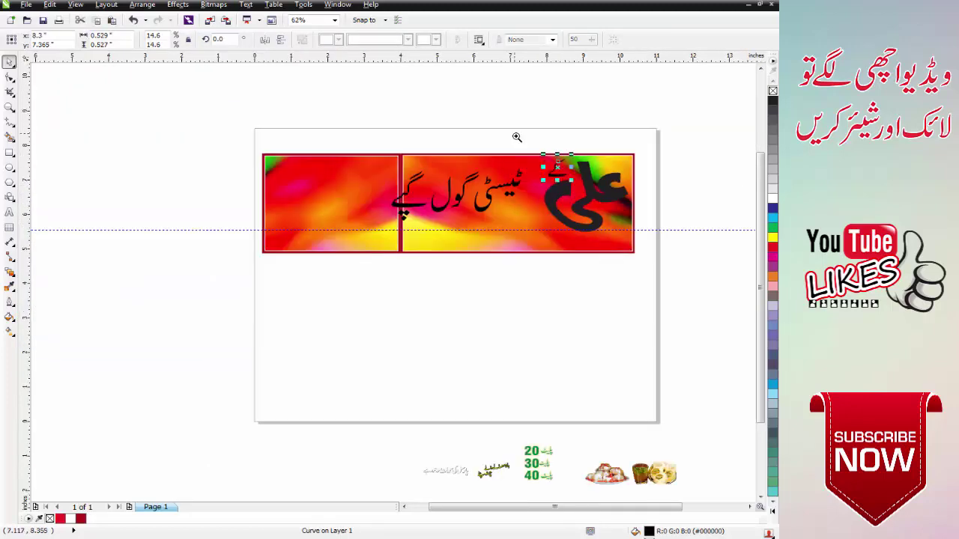
left_click_drag(514, 135, 639, 222)
left_click_drag(305, 178, 305, 204)
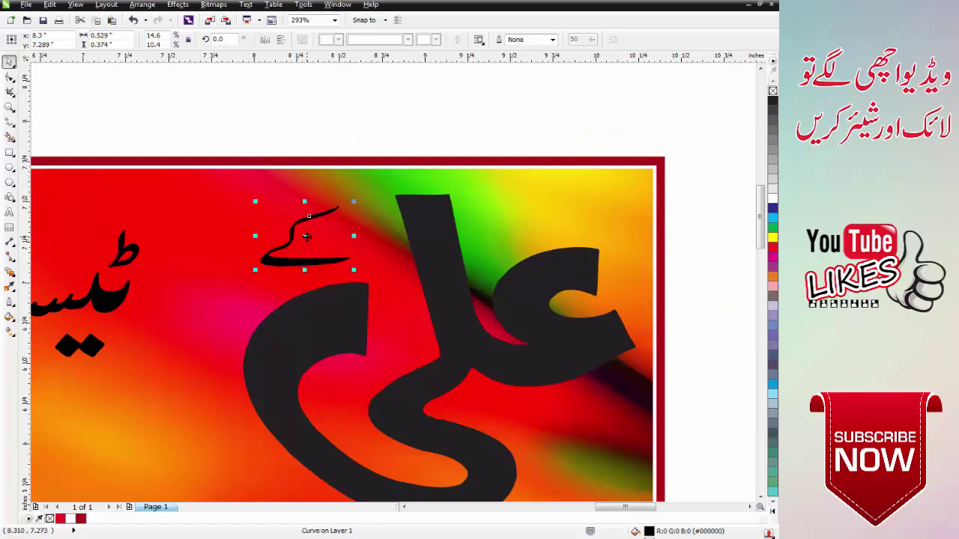
left_click_drag(307, 237, 327, 237)
key("Escape")
Step: Join the separate pieces of the word ٹیسٹی into one object and move it closer to گول
scroll(336, 234, "down", 3)
key("F2")
left_click_drag(185, 212, 349, 280)
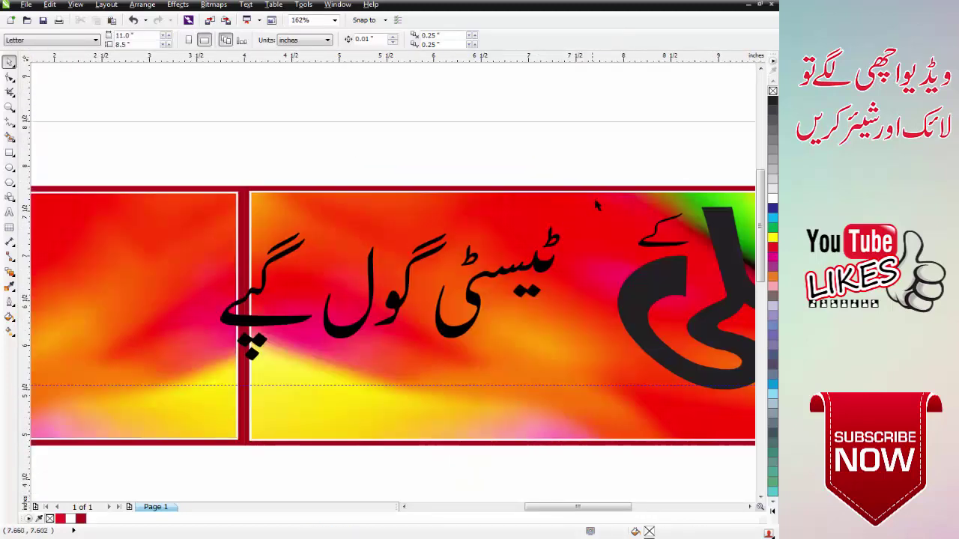
left_click_drag(431, 364, 422, 368)
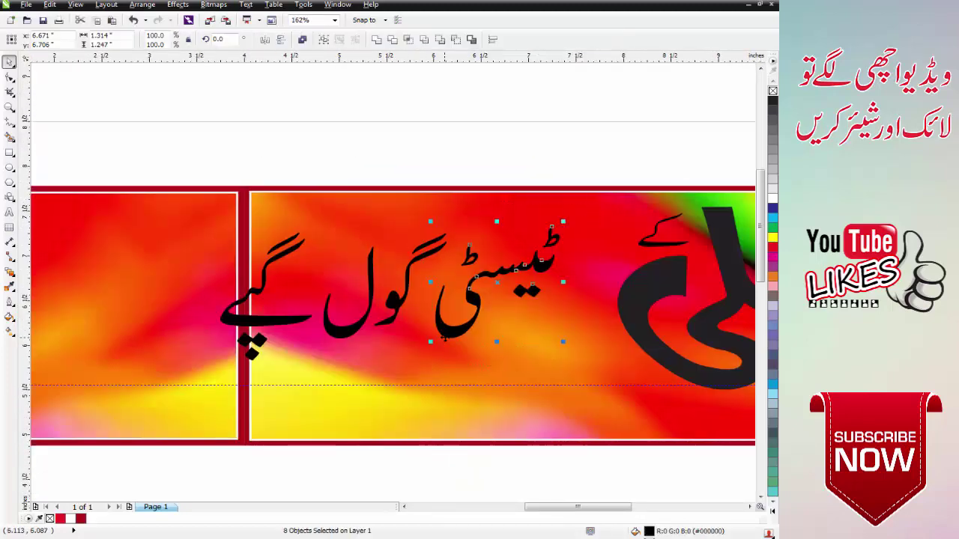
left_click(372, 38)
left_click_drag(555, 239, 547, 239)
Step: Reposition the word گپے slightly lower and closer to گول to tighten the line
left_click_drag(278, 318, 283, 317)
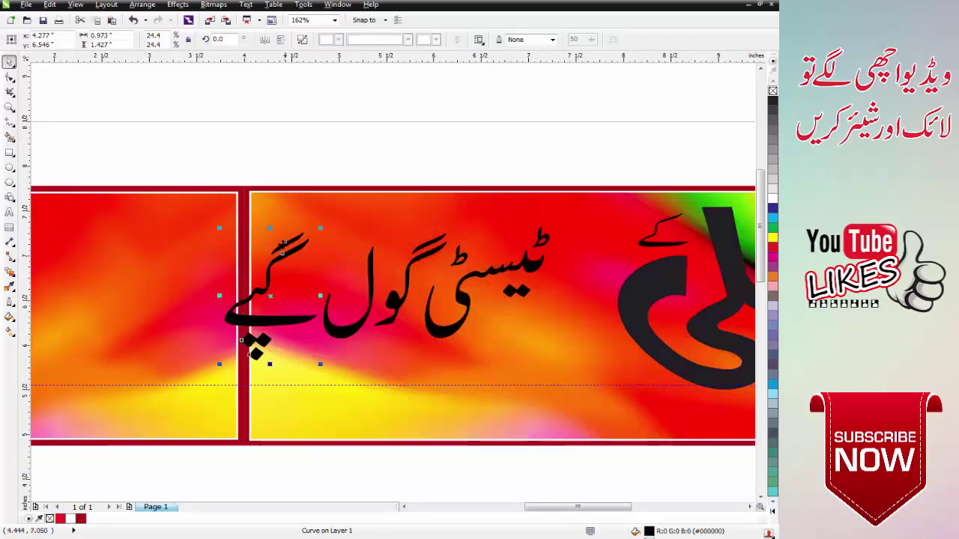
key("Down")
key("Down")
key("Down")
key("Down")
key("Down")
key("Down")
key("Down")
key("Down")
left_click_drag(257, 348, 259, 349)
left_click_drag(314, 365, 314, 365)
left_click_drag(342, 332, 299, 318)
left_click(296, 330)
Step: Group the words ٹیسٹی گول گپے and enlarge them to about 3.87 inches wide between the divider and the علی calligraphy
left_click_drag(143, 184, 601, 403)
key("ctrl+g")
left_click_drag(536, 266, 604, 266)
scroll(657, 317, "down", 3)
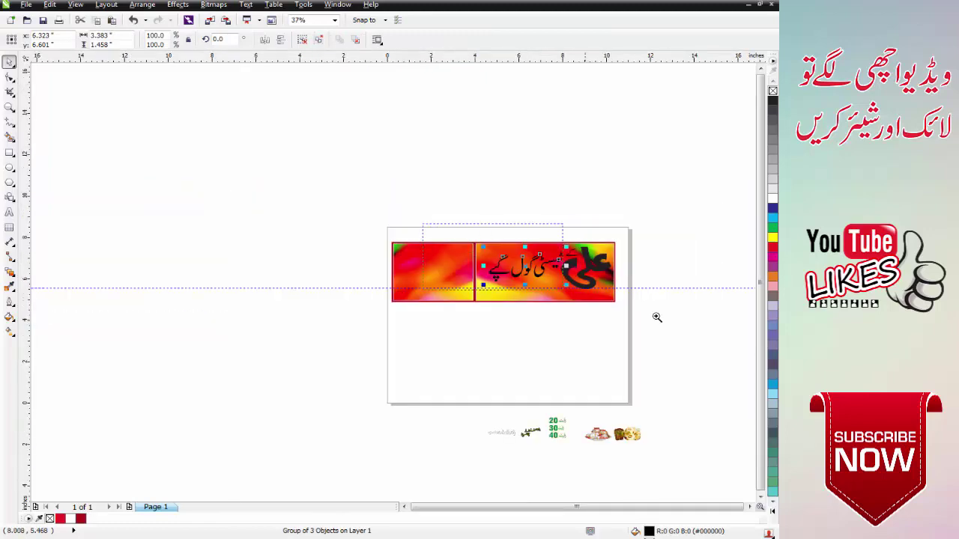
scroll(435, 267, "up", 2)
left_click_drag(209, 220, 182, 209)
scroll(254, 222, "down", 3)
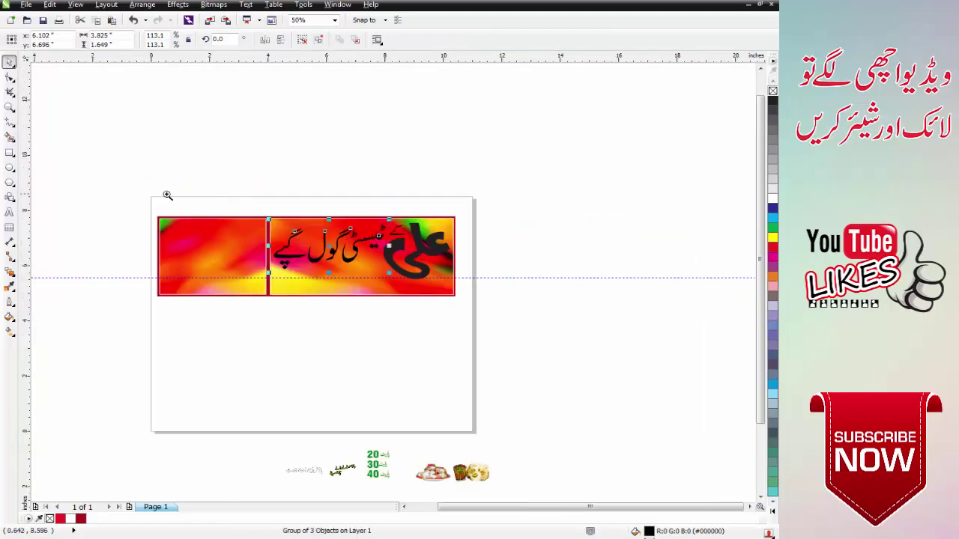
scroll(513, 226, "up", 3)
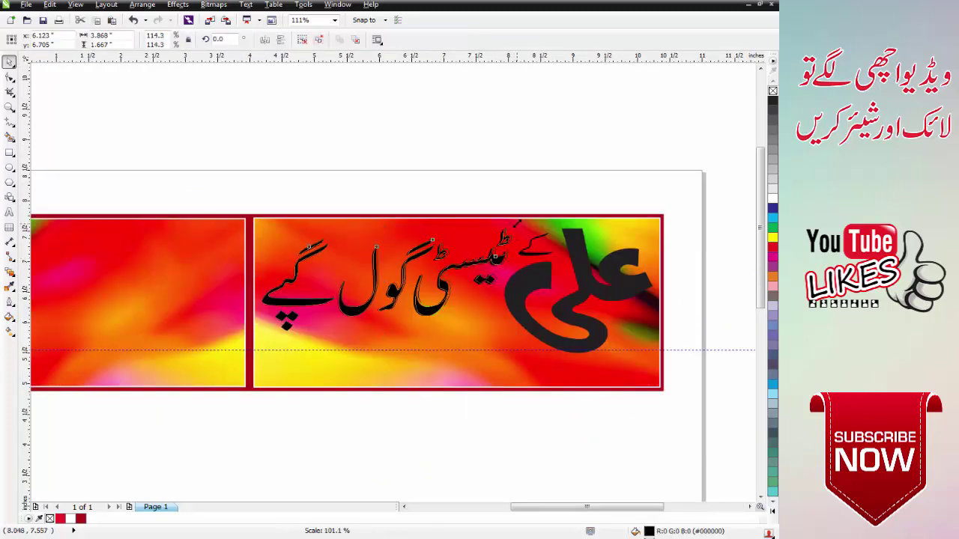
Step: Group the word کے with the phrase, and group the result with the علی calligraphy
left_click(532, 244)
left_click(530, 285, "shift")
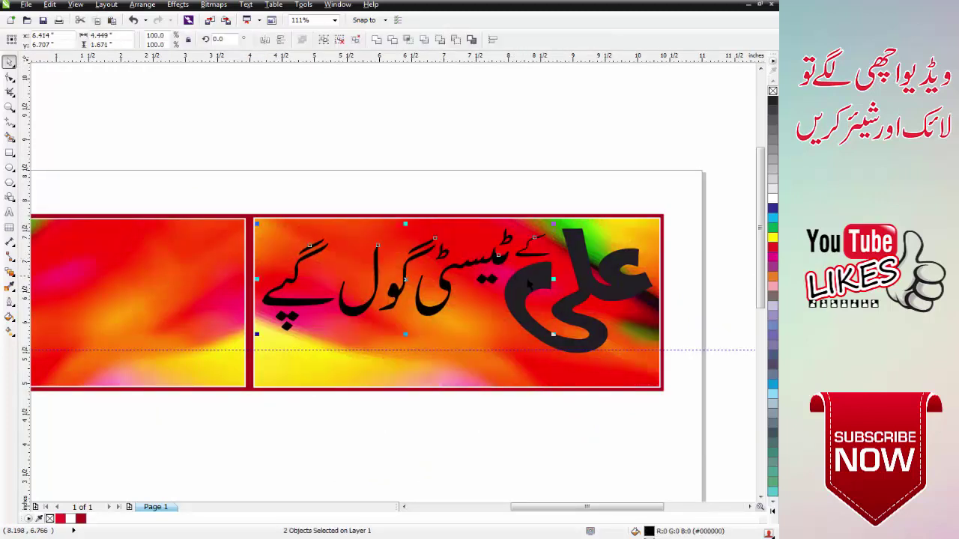
key("ctrl+g")
key("Escape")
left_click(614, 295)
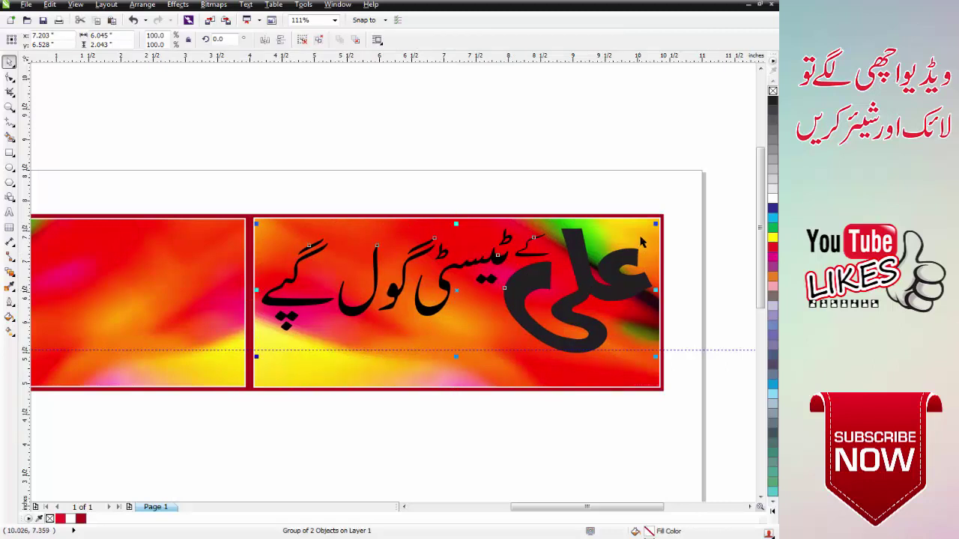
left_click_drag(660, 222, 656, 224)
Step: Move the grouped food pictures from below the page to just beneath the banner and ungroup them
scroll(474, 270, "down", 2)
key("Escape")
key("F2")
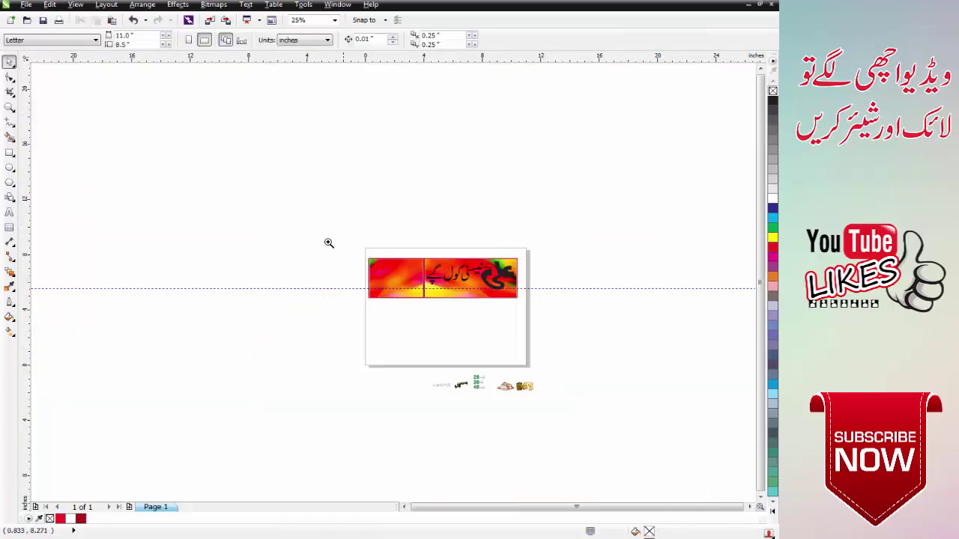
left_click_drag(328, 242, 611, 443)
left_click(528, 385)
left_click_drag(518, 382, 377, 240)
scroll(397, 256, "down", 1)
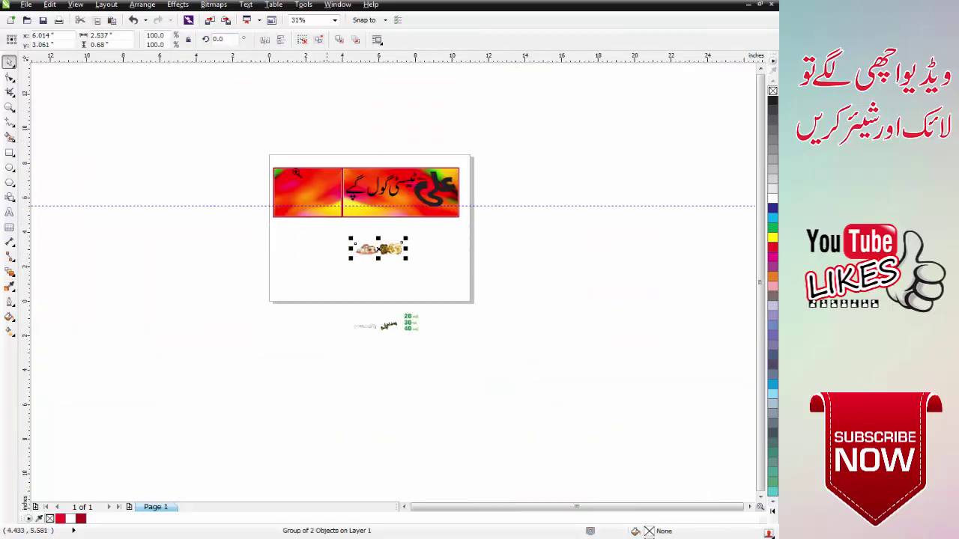
key("F2")
left_click_drag(347, 186, 440, 293)
key("ctrl+u")
key("Escape")
Step: Separate the two food pictures and move the drink-and-golgappa picture onto the lower part of the banner's wider panel
left_click_drag(392, 320, 499, 298)
left_click_drag(302, 321, 298, 296)
left_click_drag(471, 303, 416, 159)
scroll(414, 168, "down", 2)
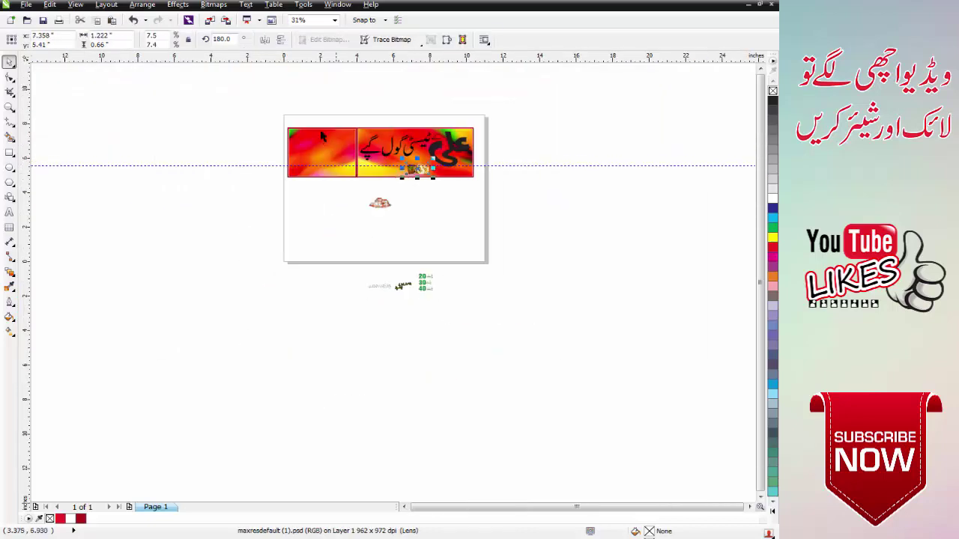
Step: Enlarge the drink-and-golgappa picture to about 1.53 × 0.83 inches and seat it on the panel's lower edge beside علی
key("F2")
left_click_drag(320, 129, 463, 207)
scroll(465, 212, "down", 3)
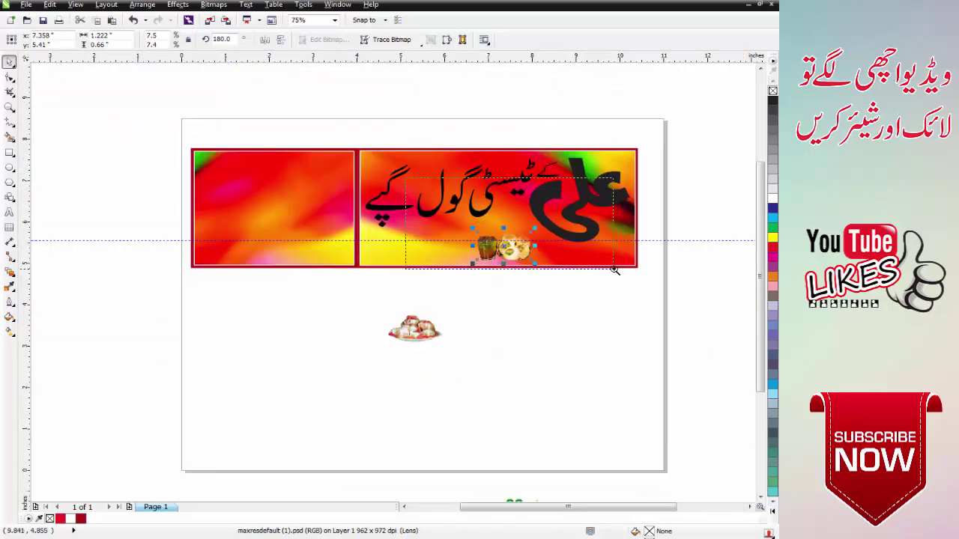
left_click_drag(614, 270, 617, 271)
scroll(473, 334, "down", 2)
key("F2")
left_click_drag(376, 247, 633, 424)
left_click(396, 335)
mouse_move(287, 284)
left_mouse_down()
mouse_move(333, 301)
mouse_move(461, 300)
mouse_move(299, 290)
left_mouse_up()
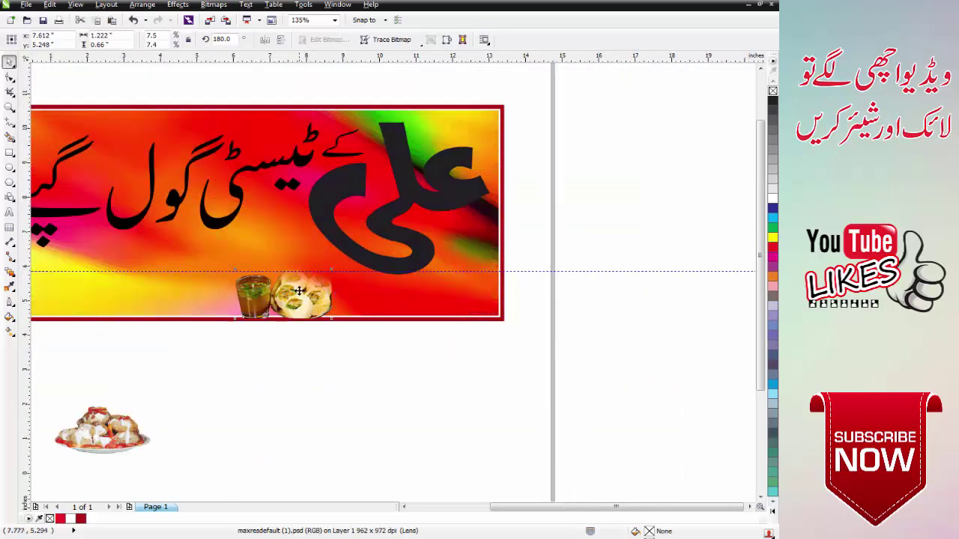
scroll(299, 290, "down", 3)
scroll(374, 319, "up", 3)
left_click_drag(429, 285, 413, 275)
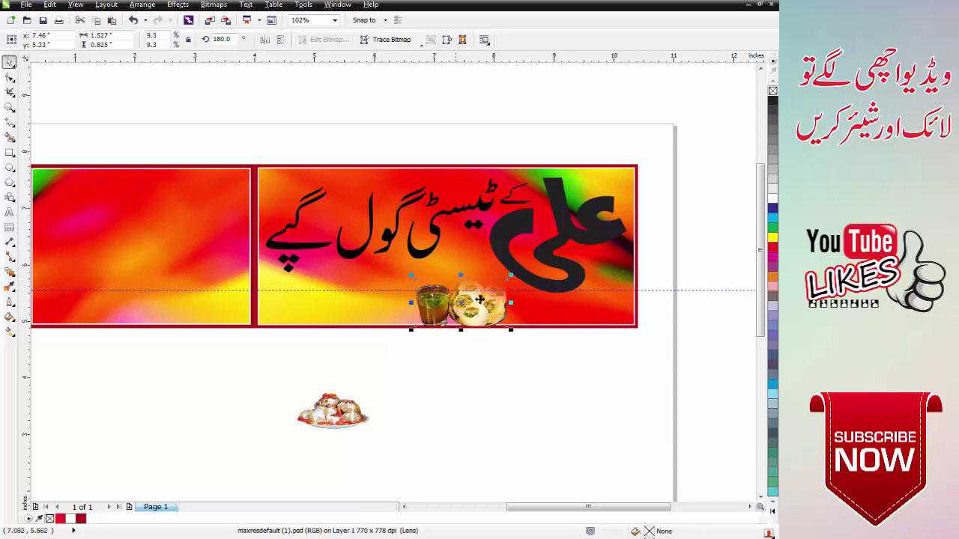
left_click_drag(480, 300, 483, 295)
Step: Move the plated food picture into the wider panel's lower corner beside the divider and reduce it slightly
left_click_drag(341, 416, 306, 308)
scroll(492, 368, "down", 3)
scroll(495, 373, "up", 4)
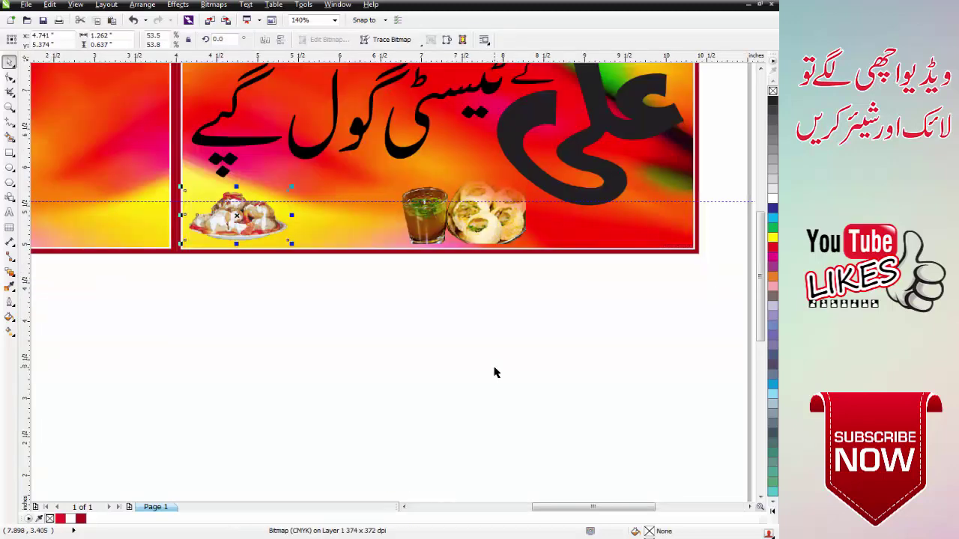
left_click_drag(236, 186, 282, 194)
left_click_drag(225, 223, 226, 223)
left_click(371, 226)
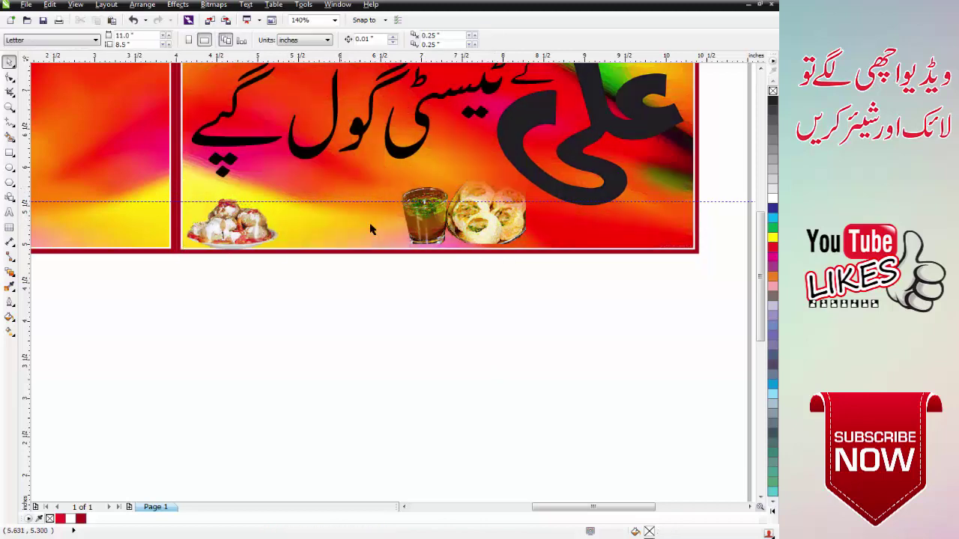
Step: Move the yellow and white Urdu captions from below the page into the empty area beneath the banner
scroll(374, 227, "down", 2)
key("F2")
left_click_drag(252, 147, 511, 395)
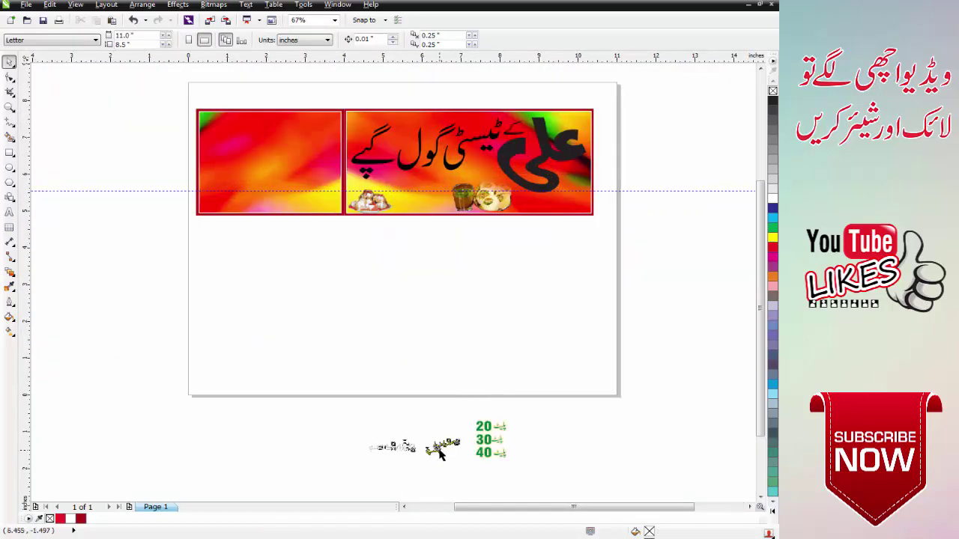
left_click_drag(440, 454, 451, 287)
scroll(525, 333, "up", 5)
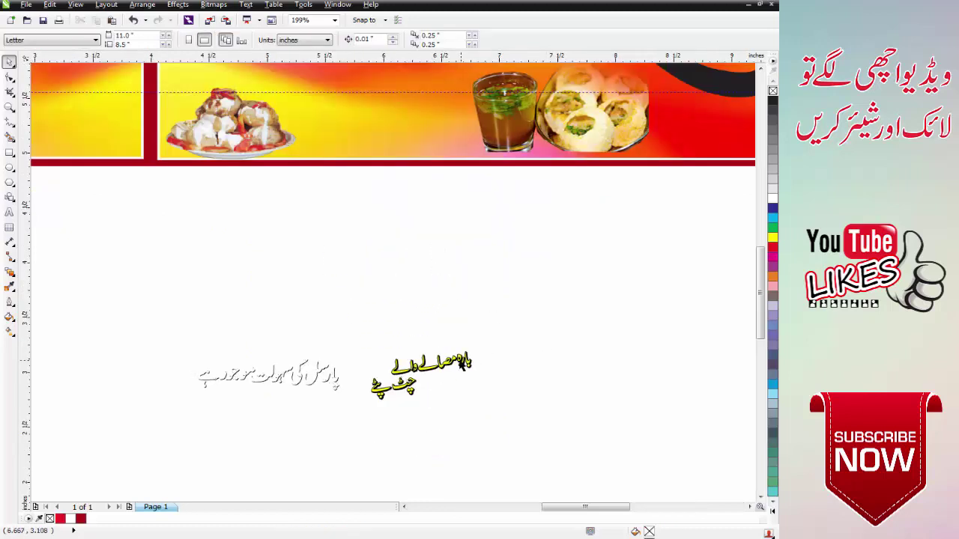
Step: Move the yellow caption "بارہ مصالے والے چٹ پٹے" away from the white one, ungroup it and set its rotation to 0
left_click_drag(461, 366, 419, 252)
key("ctrl+u")
left_click_drag(445, 300, 443, 242)
key("ctrl+u")
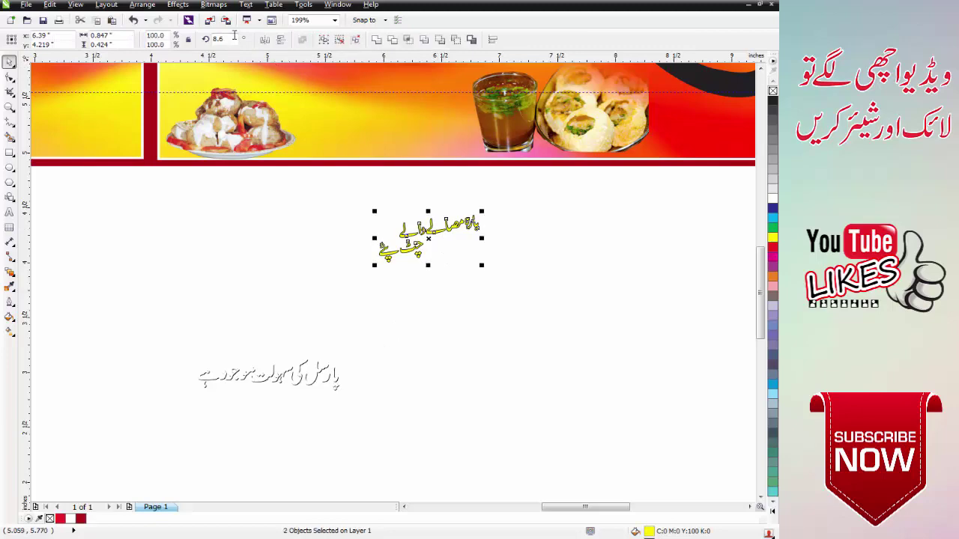
type("0")
key("Return")
key("shift+F2")
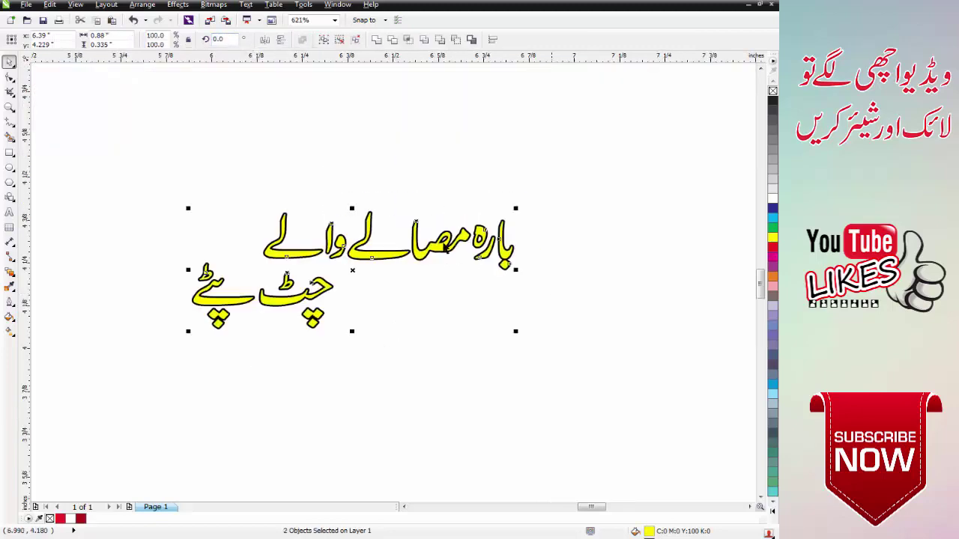
Step: Group the two lines of the yellow caption "بارہ مصالے والے چٹ پٹے" into one object
left_click(228, 203)
left_click_drag(581, 278, 583, 281)
left_click_drag(120, 257, 441, 331)
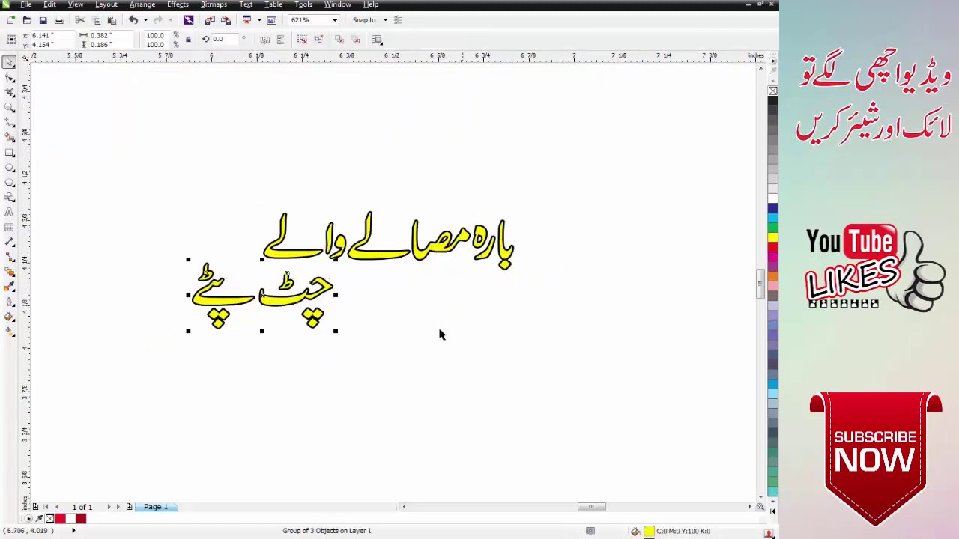
left_click(405, 311)
scroll(404, 311, "down", 2)
left_click_drag(481, 272, 276, 366)
key("ctrl+g")
Step: Move the yellow caption onto the wider panel beneath the calligraphy and enlarge it to about 169%
left_click_drag(410, 295, 374, 169)
scroll(373, 181, "down", 1)
key("F2")
left_click_drag(223, 141, 550, 258)
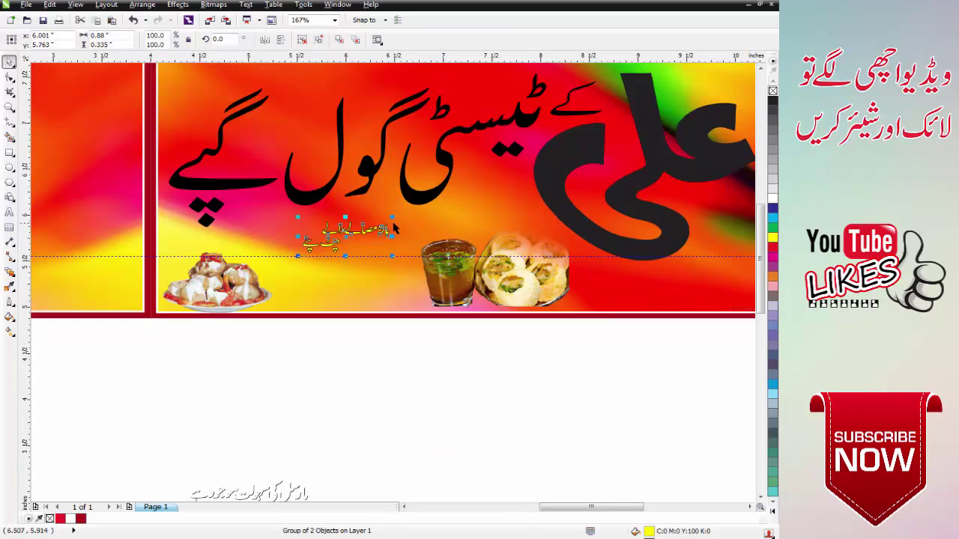
left_click_drag(391, 218, 417, 207)
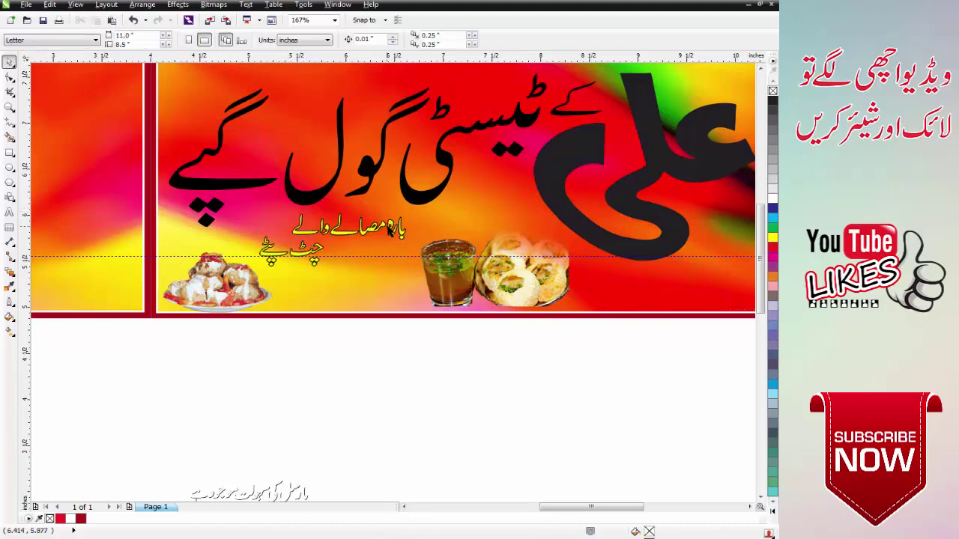
Step: Ungroup the yellow caption, set "چٹ پٹے" on the same line after "بارہ مصالے والے" and regroup both parts
key("ctrl+u")
left_click(248, 229)
left_click(317, 256)
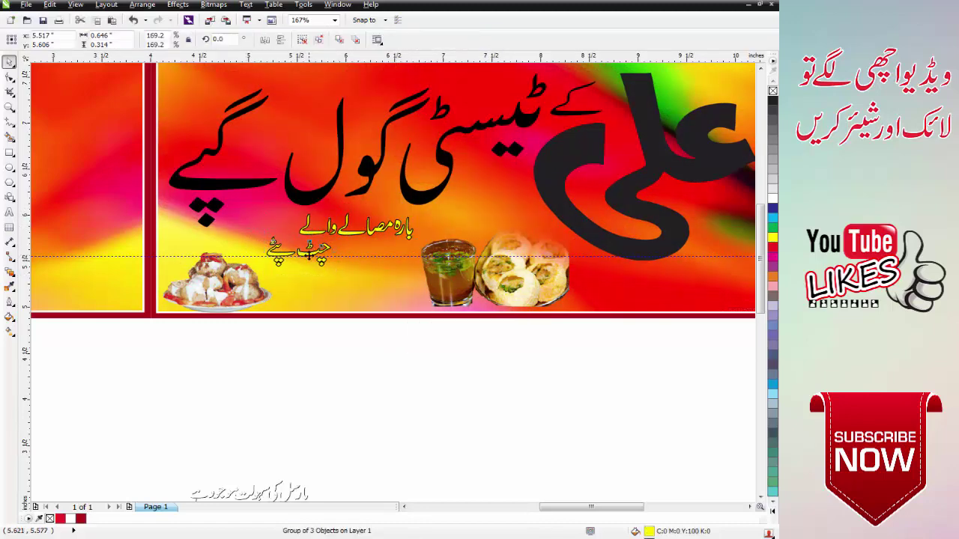
left_click_drag(309, 253, 276, 231)
left_click_drag(226, 212, 426, 216)
key("ctrl+g")
left_click(392, 279)
key("F3")
key("F3")
key("F2")
Step: Move the white parcel caption between the plated food and the drink, sized about 1.21 × 0.28 inches
scroll(392, 375, "up", 2)
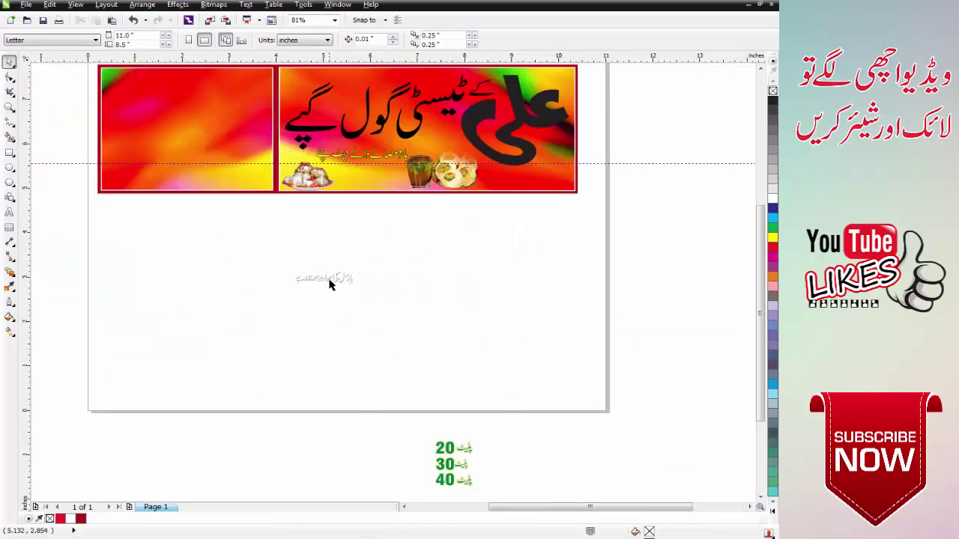
left_click(328, 278)
left_click_drag(394, 227, 379, 180)
scroll(378, 180, "down", 2)
scroll(526, 262, "up", 4)
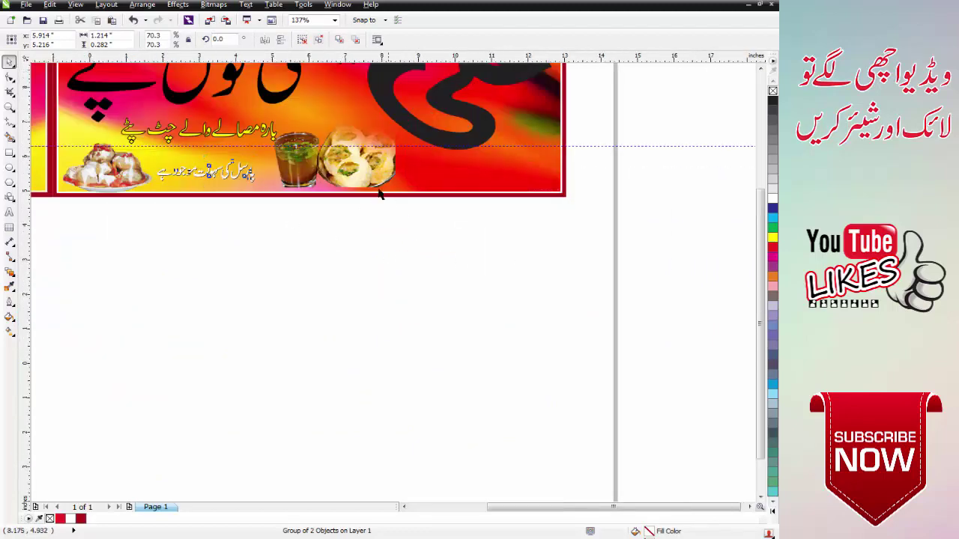
scroll(415, 245, "down", 2)
left_click_drag(445, 263, 445, 263)
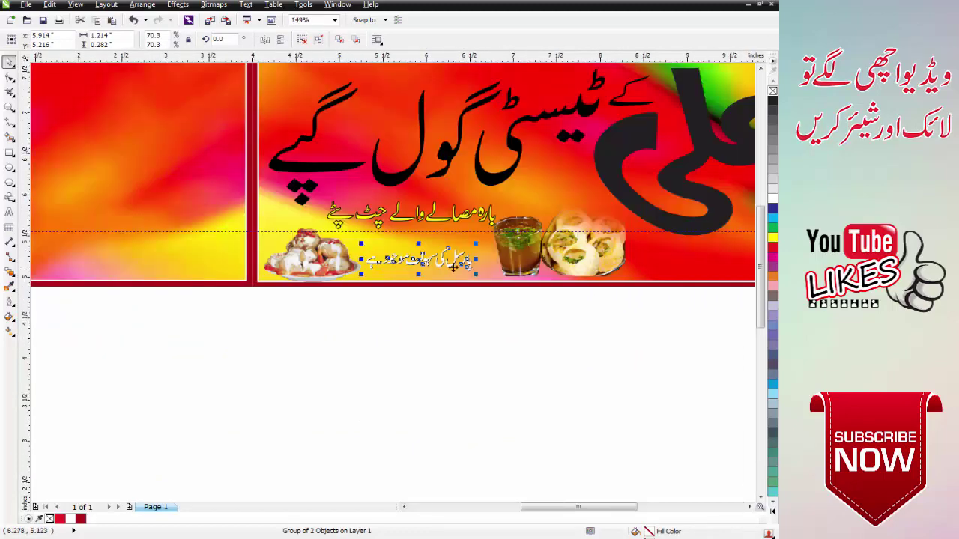
Step: Try to ungroup the white parcel caption between the two food pictures
key("ctrl+u")
key("Escape")
key("F2")
left_click_drag(201, 183, 519, 271)
left_click(526, 308)
left_click(518, 303)
key("ctrl+z")
key("ctrl+u")
key("Escape")
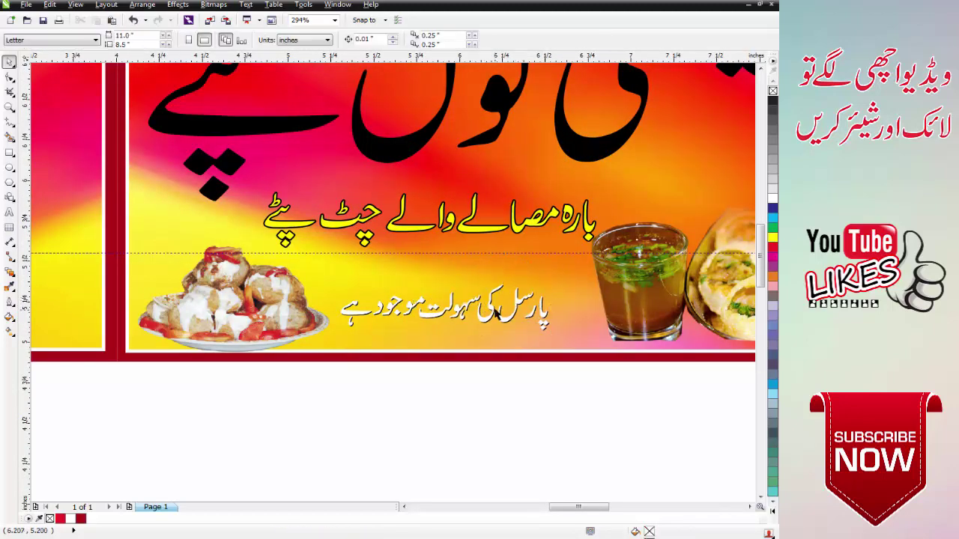
left_click(495, 313)
key("Escape")
left_click(496, 314)
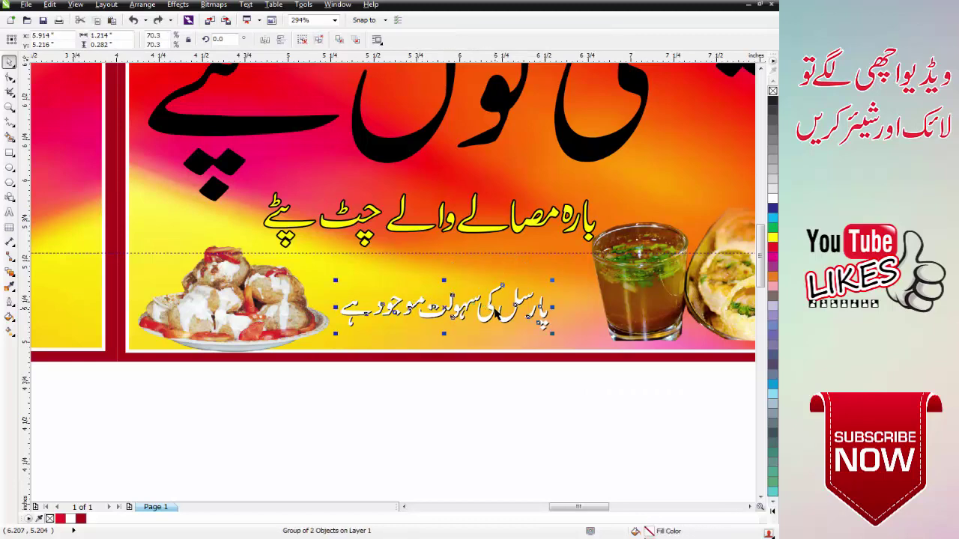
key("Escape")
Step: Ungroup the white caption and raise its "پارسل کی سہولت" part slightly above "موجود ہے"
left_click(490, 308)
key("ctrl+u")
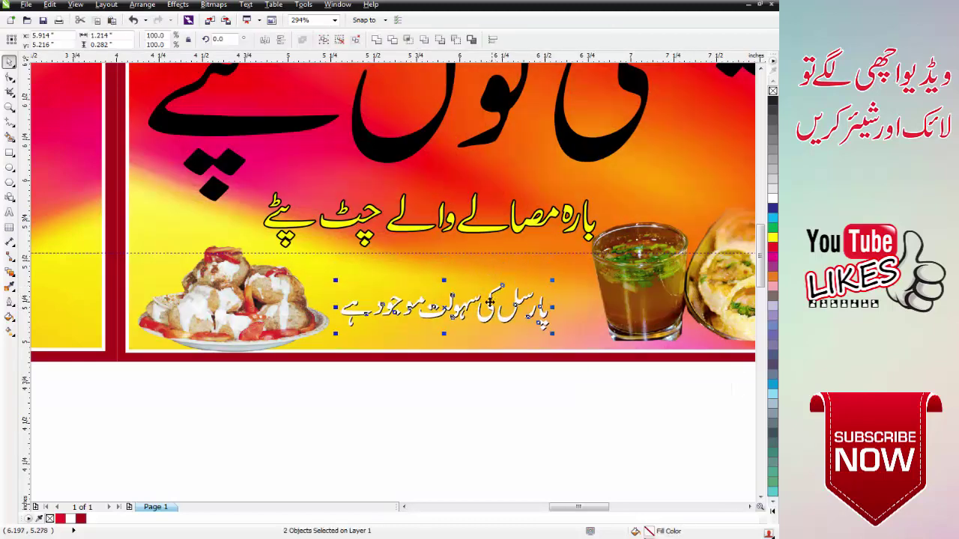
key("Escape")
left_click_drag(490, 307, 489, 283)
key("Delete")
key("ctrl+z")
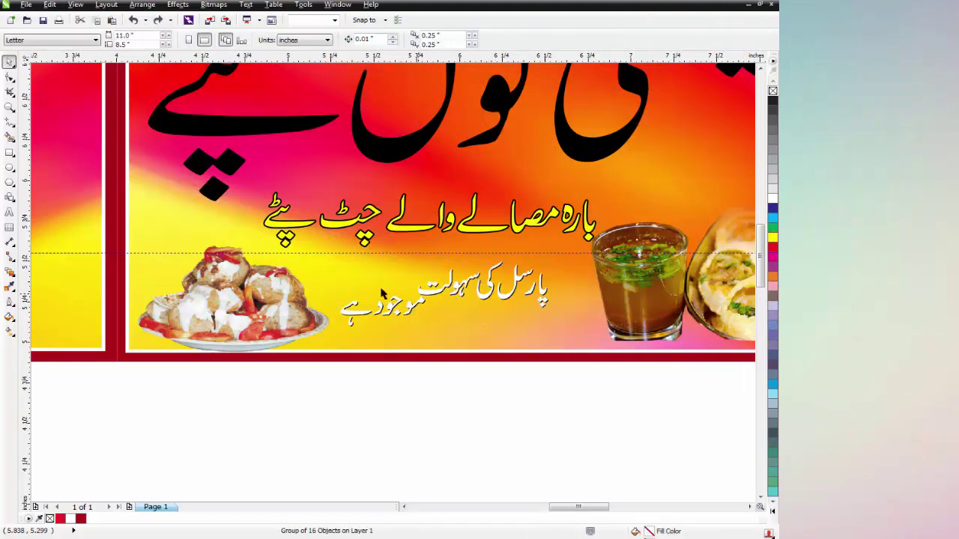
Step: Delete both parts of the white parcel caption from the panel
left_click(343, 271)
key("Escape")
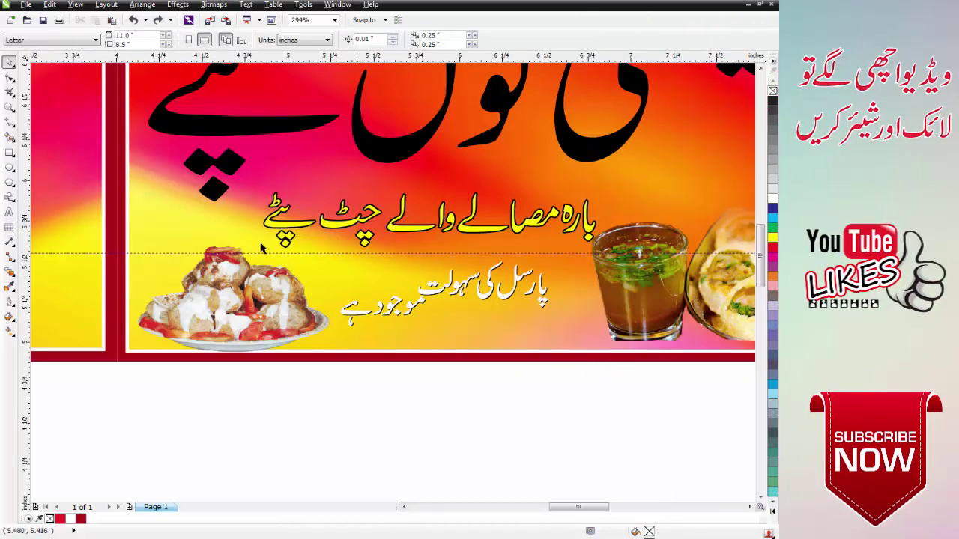
left_click_drag(262, 246, 552, 356)
key("Delete")
Step: Place a horizontal guide just below the wider panel's upper edge and shorten the heading calligraphy slightly from above
scroll(551, 359, "down", 3)
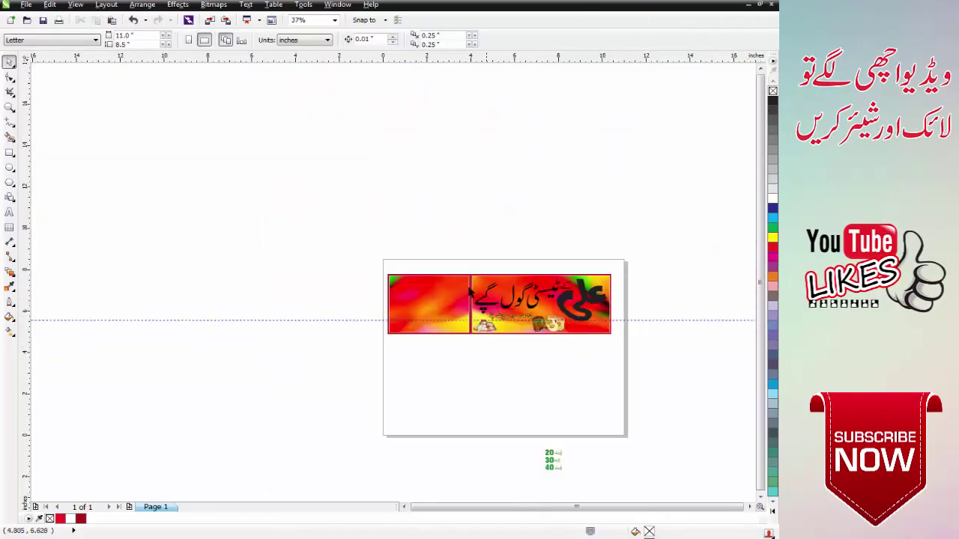
key("F2")
left_click_drag(644, 369, 428, 236)
left_click_drag(214, 141, 654, 387)
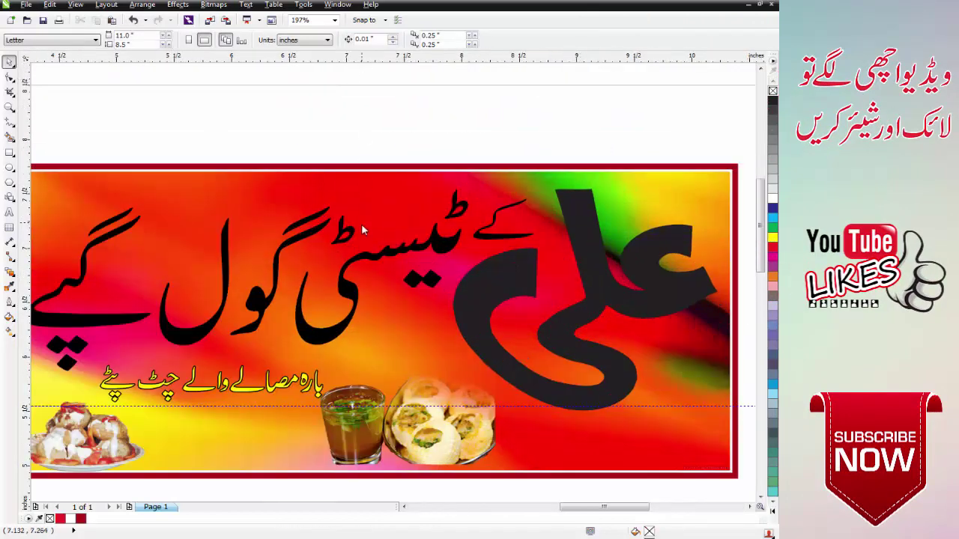
scroll(370, 208, "down", 3)
left_click_drag(229, 188, 546, 352)
left_click(381, 167)
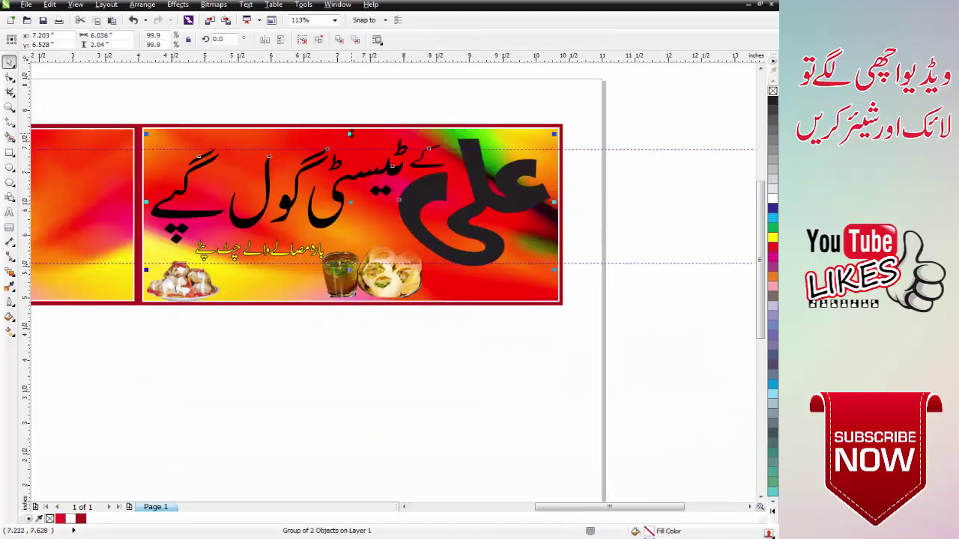
left_click_drag(351, 134, 350, 138)
scroll(350, 140, "down", 2)
Step: Add the contact phone number as artistic text in the wider panel's upper corner beside the divider
key("F2")
left_click_drag(192, 123, 425, 206)
left_click_drag(23, 182, 24, 182)
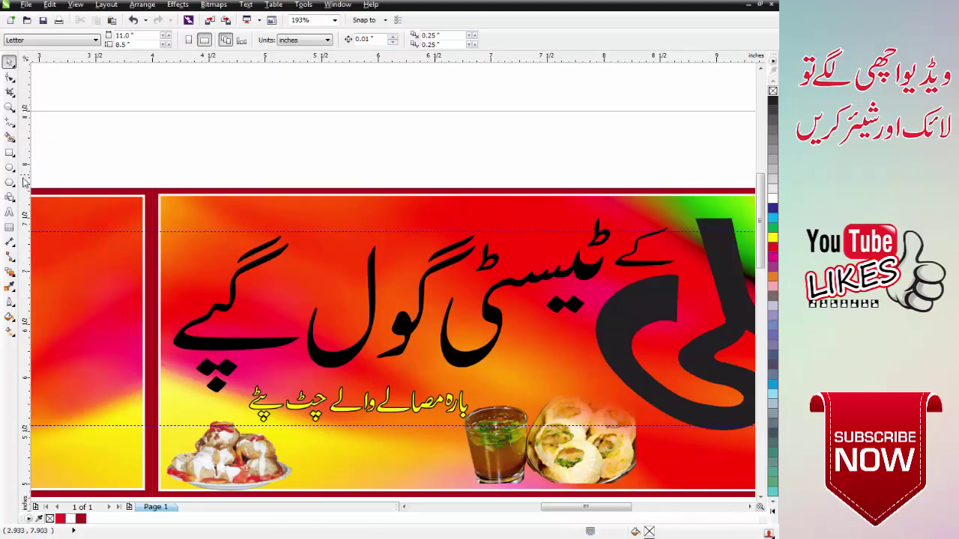
left_click(10, 214)
left_click(178, 217)
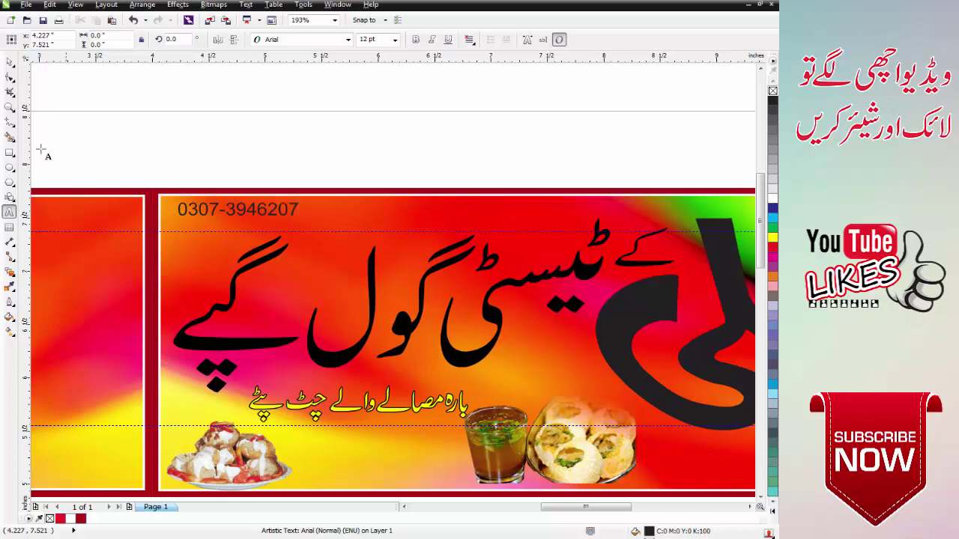
Step: Set the phone number's font to Swis721 BlkCn BT and enlarge it to about 1.65 inches wide
left_click(275, 42)
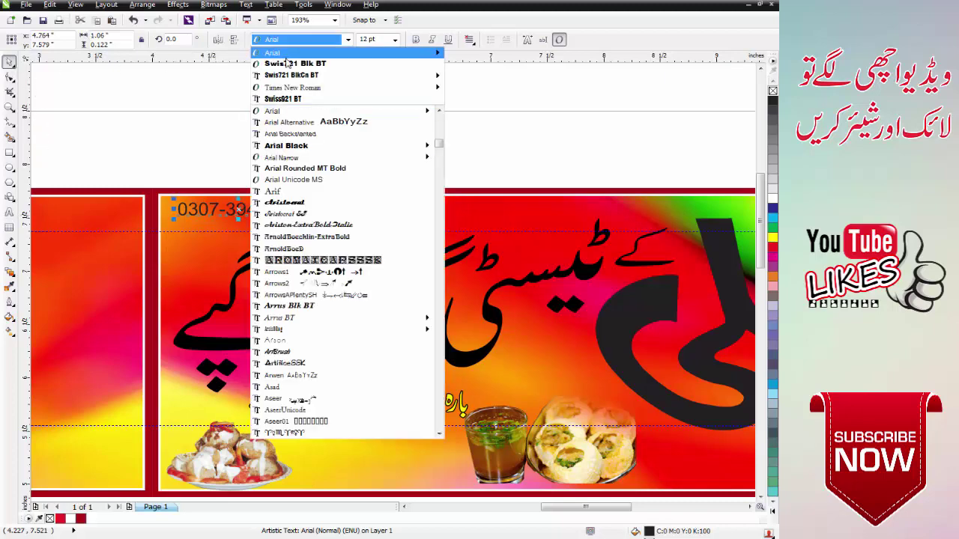
left_click(286, 57)
left_click(290, 41)
left_click(295, 77)
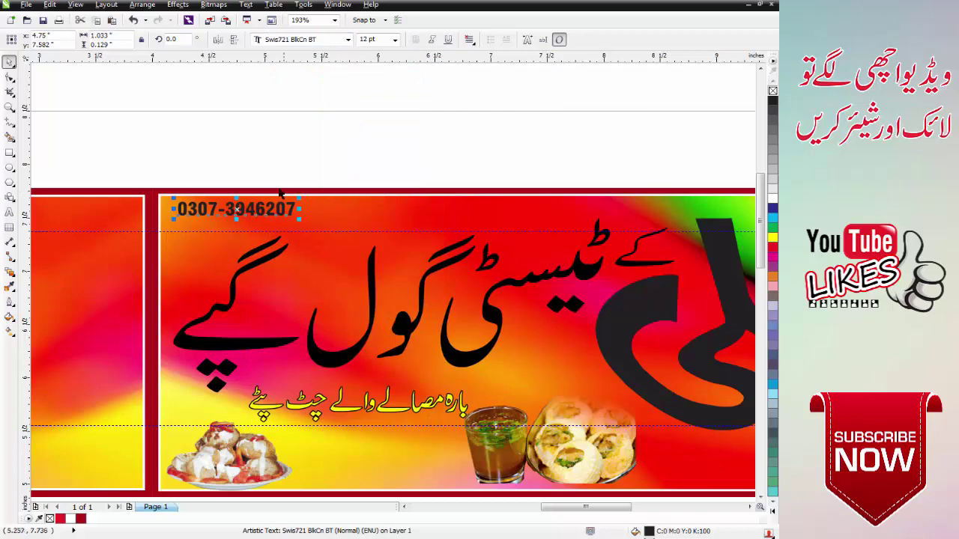
key("Escape")
left_click_drag(290, 209, 357, 212)
Step: Switch to InPage and replace the heading text with the contact's full name in Urdu
key("Escape")
key("Escape")
scroll(358, 210, "down", 1)
left_click_drag(218, 180, 609, 279)
scroll(444, 169, "up", 3)
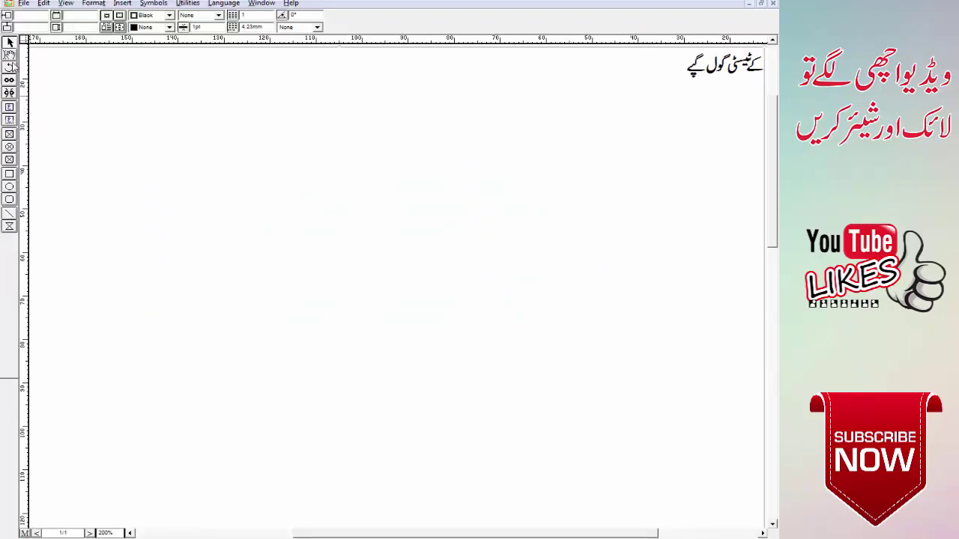
left_click(10, 55)
left_click(88, 96)
key("ctrl+a")
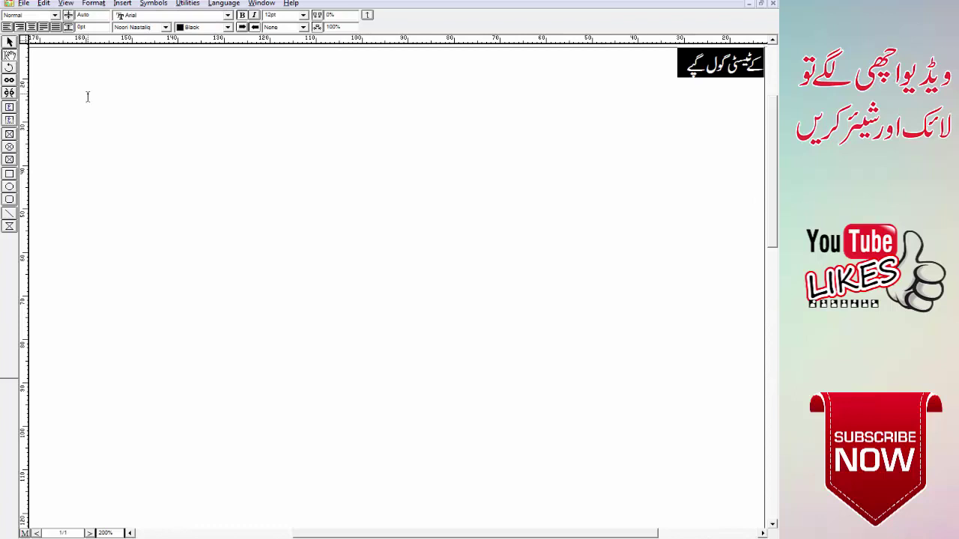
type("نواز")
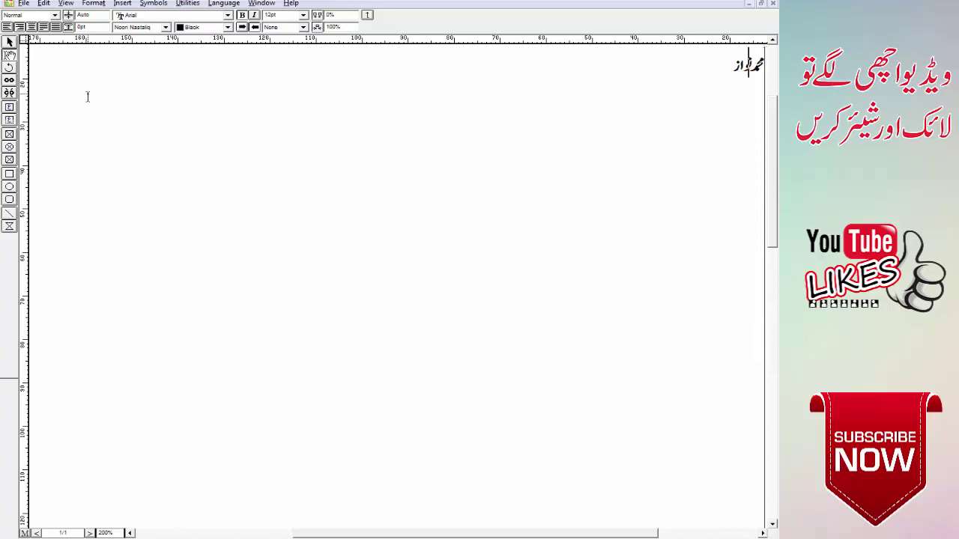
Step: Set the contact name's Urdu font to Aswad Old
key("ctrl+a")
key("F9")
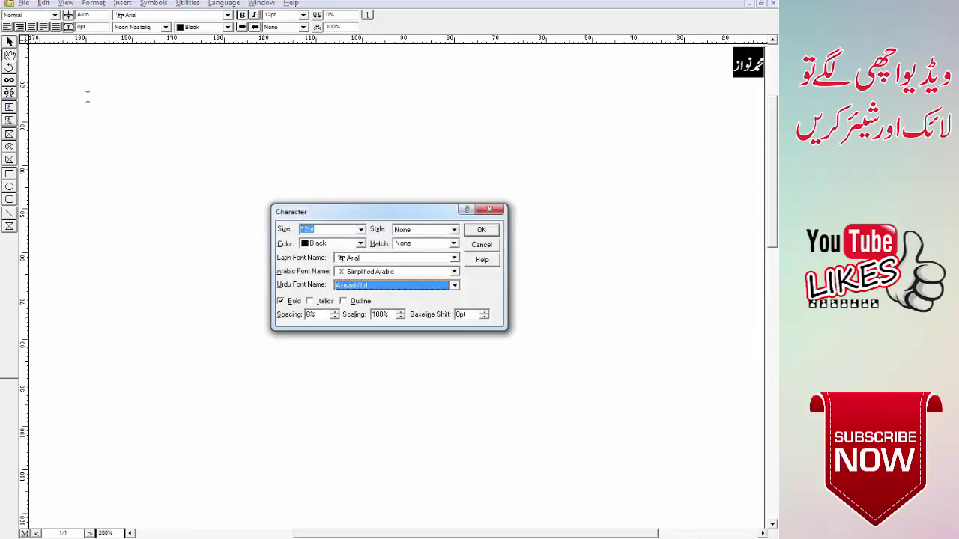
key("Return")
Step: Copy the contact name's text frame and paste it into the banner in CorelDRAW
left_click(9, 42)
left_click(100, 93)
key("ctrl+c")
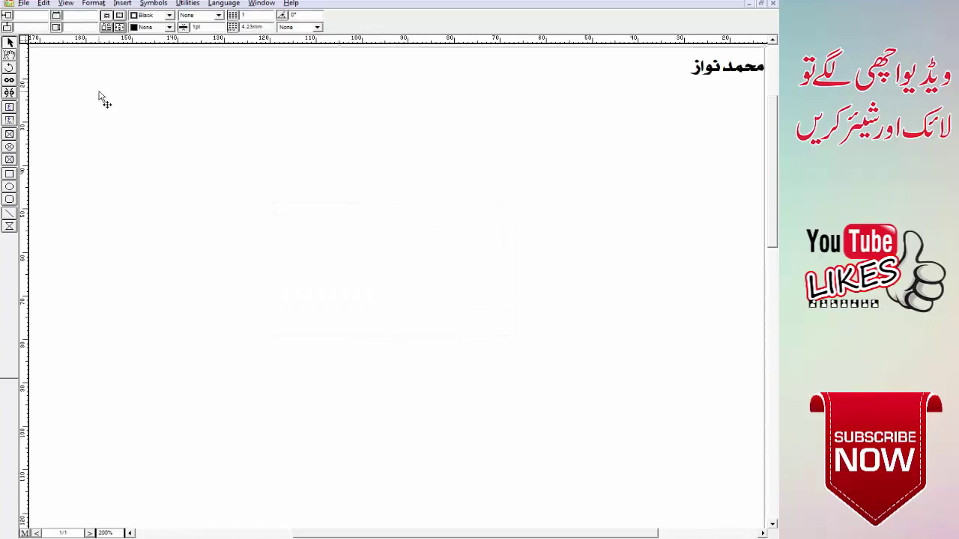
key("alt+Tab")
key("ctrl+v")
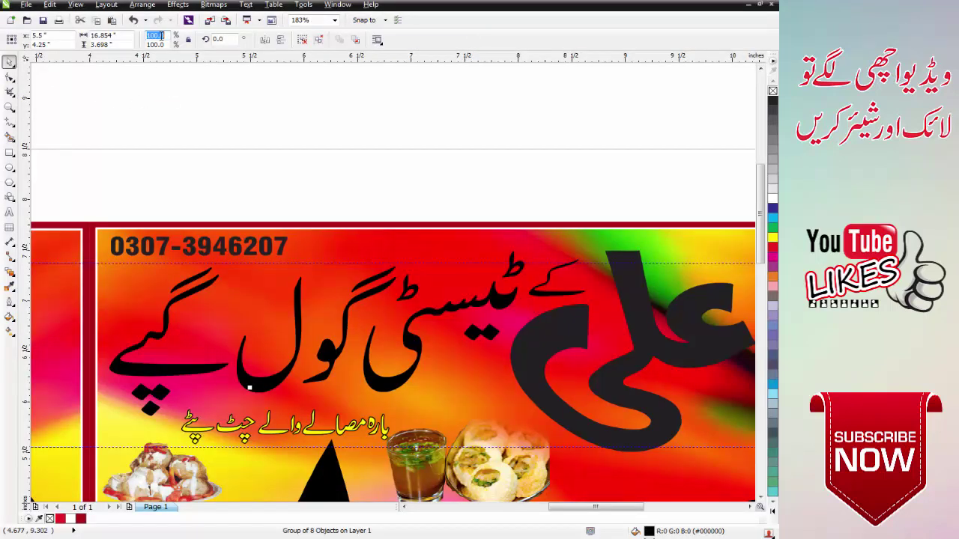
Step: Scale down the pasted contact name and place it directly beside the phone number above the calligraphy
left_click(285, 240)
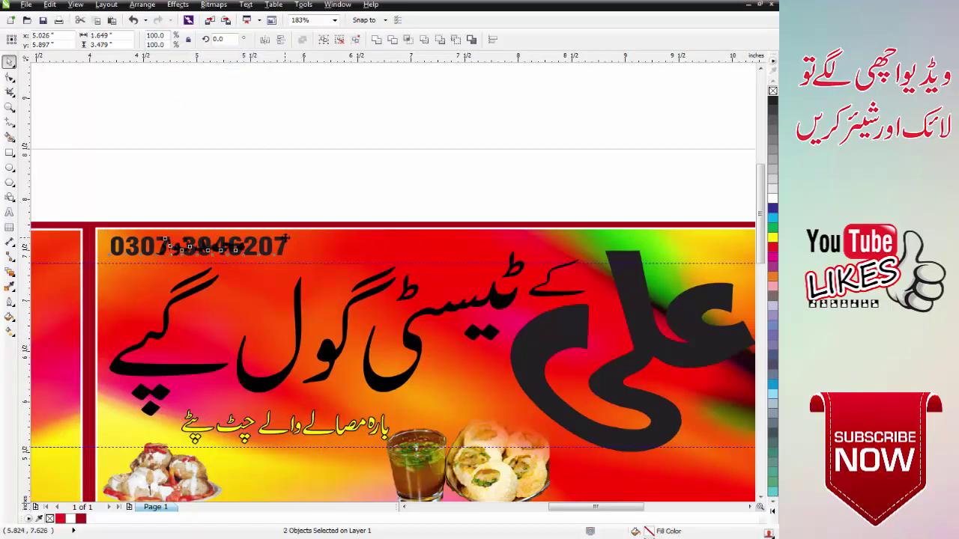
left_click_drag(228, 272, 470, 303)
key("Escape")
left_click_drag(298, 278, 562, 278)
scroll(527, 264, "down", 1)
key("F2")
left_click_drag(446, 242, 559, 319)
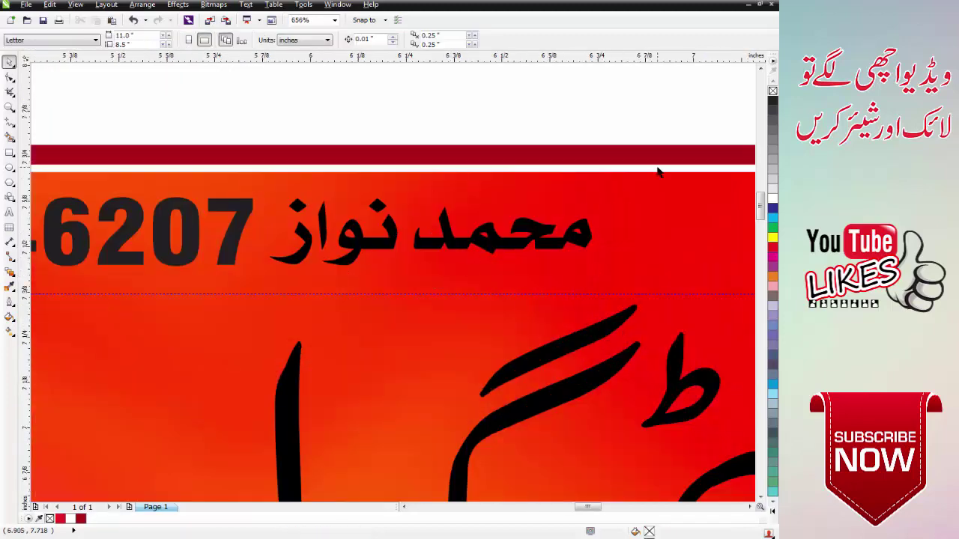
Step: Weld the letter shapes of the contact name into one object
left_click(433, 285)
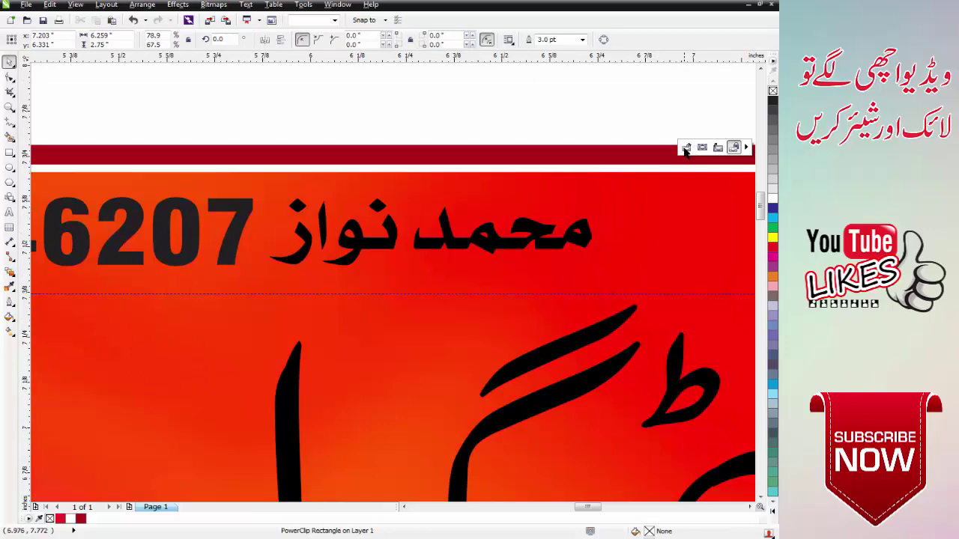
key("Escape")
left_click_drag(667, 156, 400, 335)
left_click_drag(420, 136, 253, 276)
left_click(376, 40)
key("Escape")
key("F3")
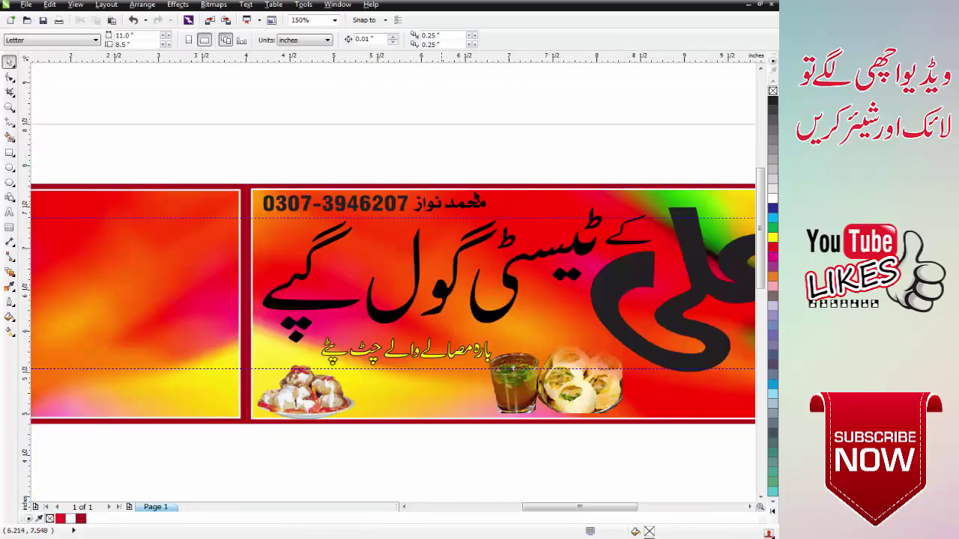
Step: Enlarge the contact name slightly, align it with the phone number and group the two at about 2.68 × 0.22 inches
left_click_drag(414, 231, 409, 233)
key("ctrl+g")
left_click_drag(491, 193, 500, 218)
key("Escape")
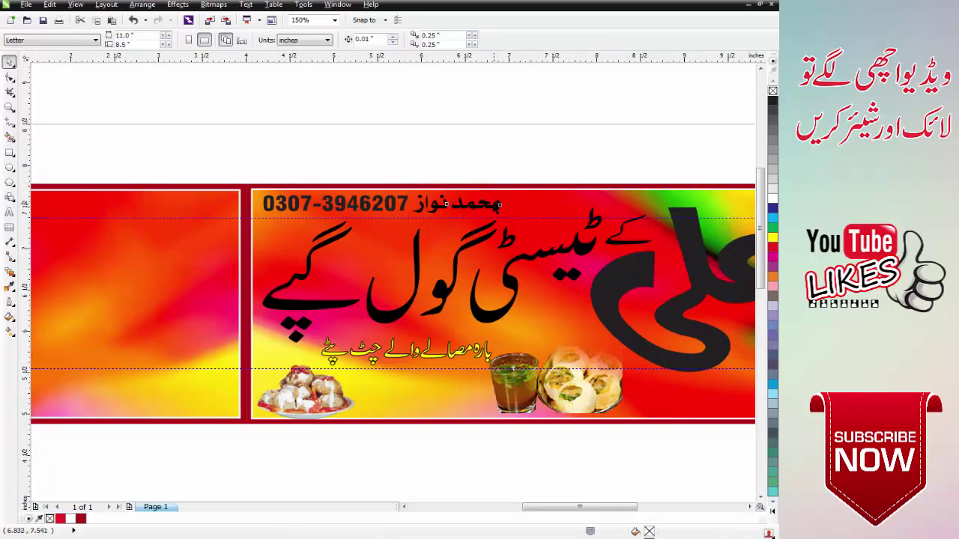
left_click_drag(494, 205, 492, 203)
left_click_drag(592, 167, 244, 222)
key("ctrl+g")
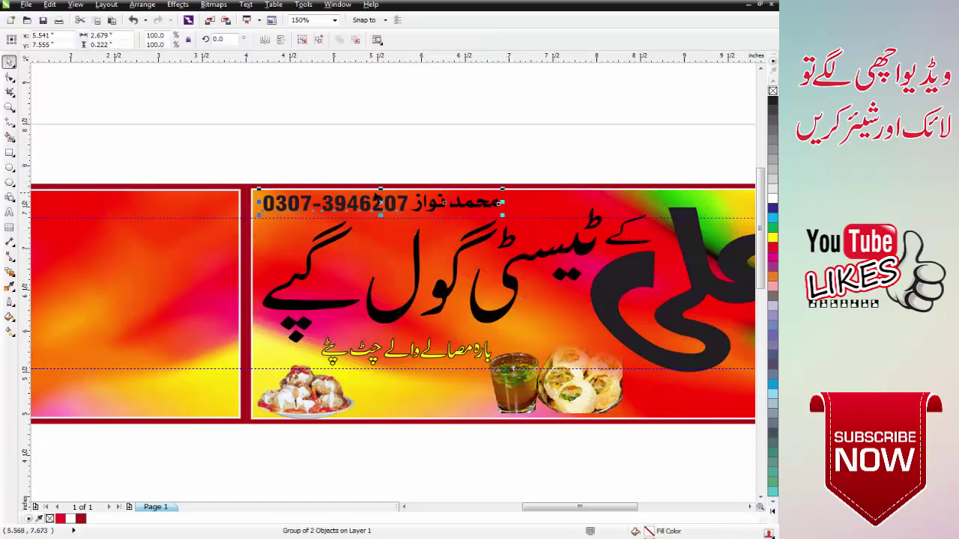
Step: Switch to InPage and replace the contact name with the caption پارسل کی سہولت موجود ہے in Noori Nastaliq font
scroll(557, 283, "down", 3)
scroll(364, 317, "up", 5)
left_click(363, 296)
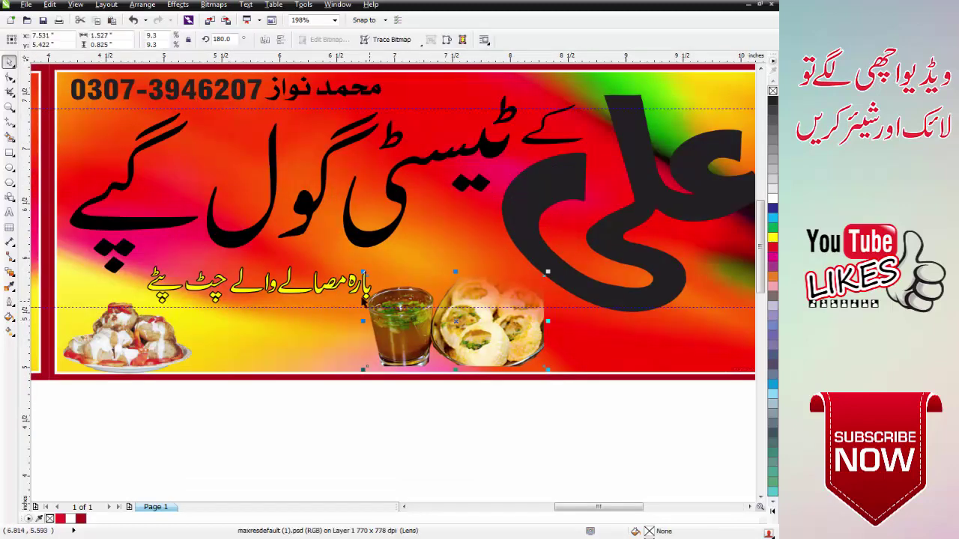
left_click(358, 300)
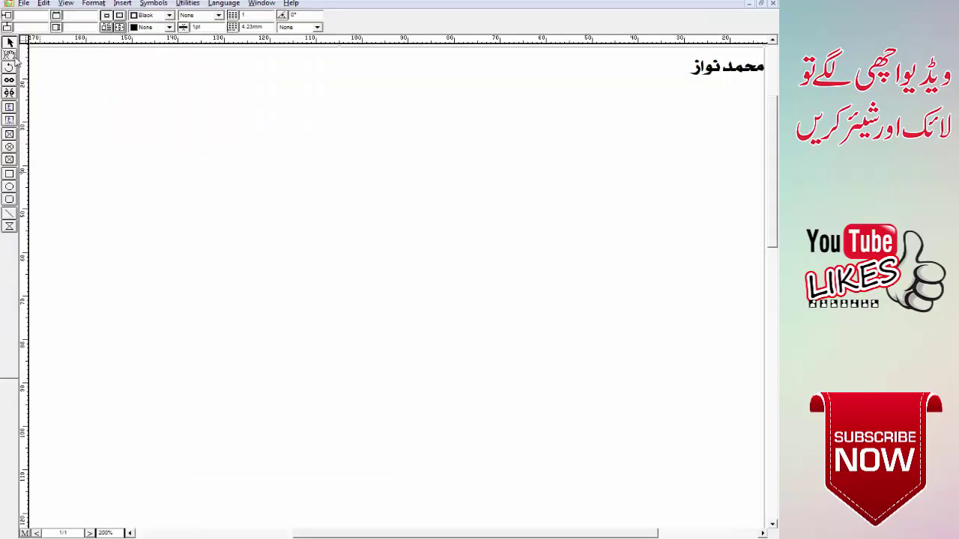
left_click(10, 54)
key("ctrl+a")
key("F9")
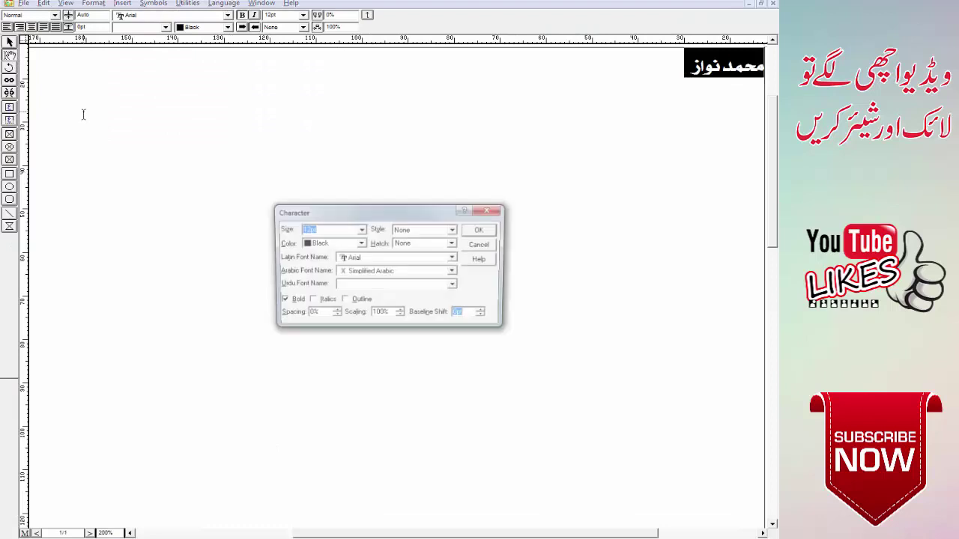
key("Escape")
key("F9")
key("Return")
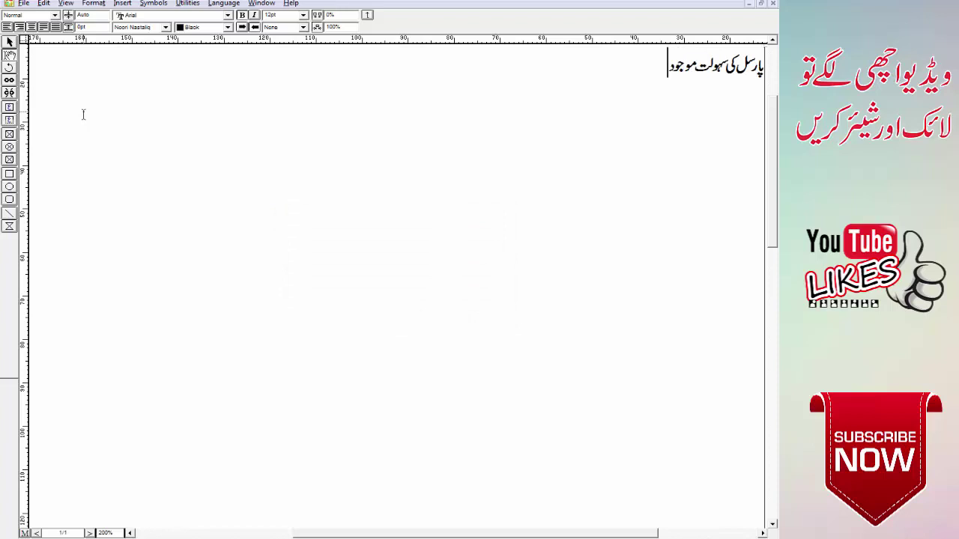
Step: Try to transfer the parcel caption into CorelDRAW and scale the pasted text to 5%
key("ctrl+a")
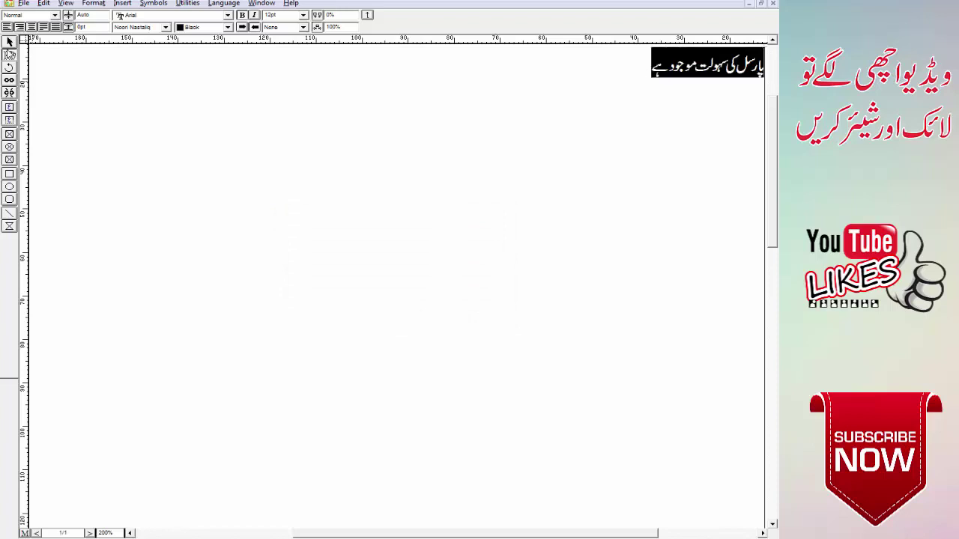
left_click(9, 44)
left_click(95, 96)
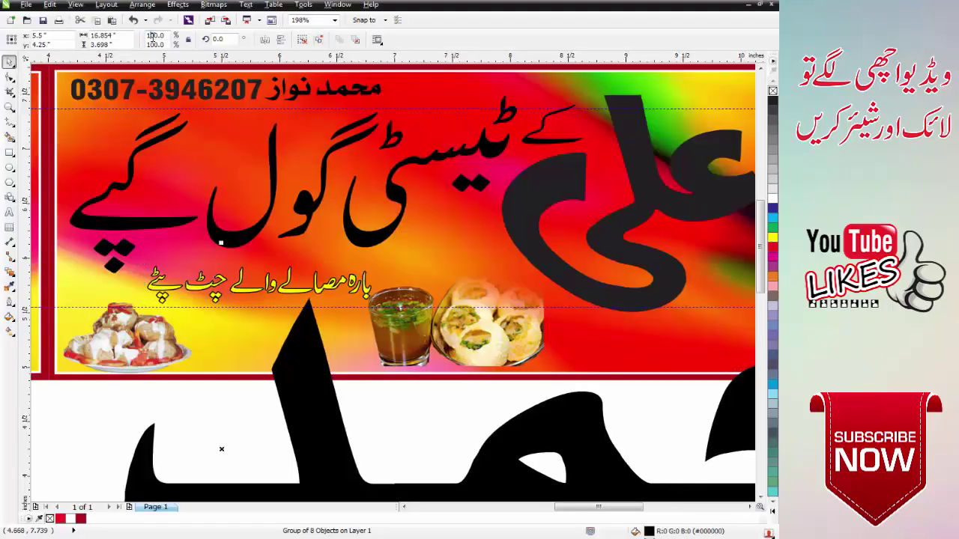
type("5")
key("Return")
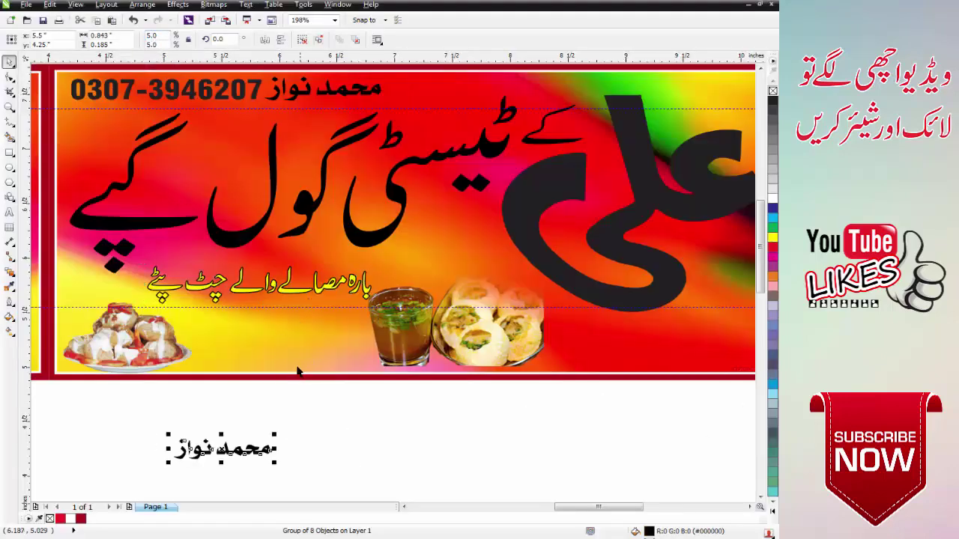
key("Delete")
Step: Return to InPage, copy the parcel caption's text frame again and paste it into CorelDRAW at 5% scale, then discard it
key("alt+Tab")
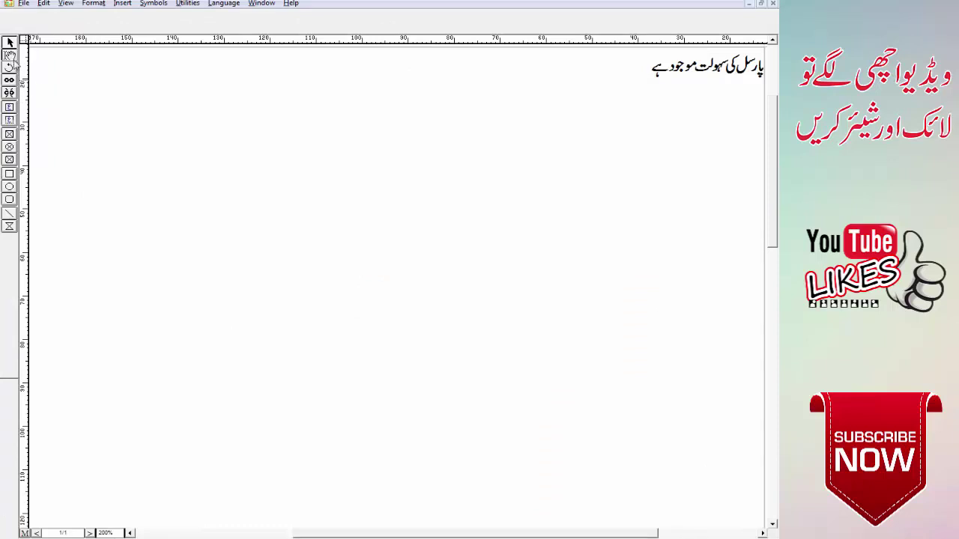
left_click(91, 92)
left_click(9, 44)
right_click(99, 76)
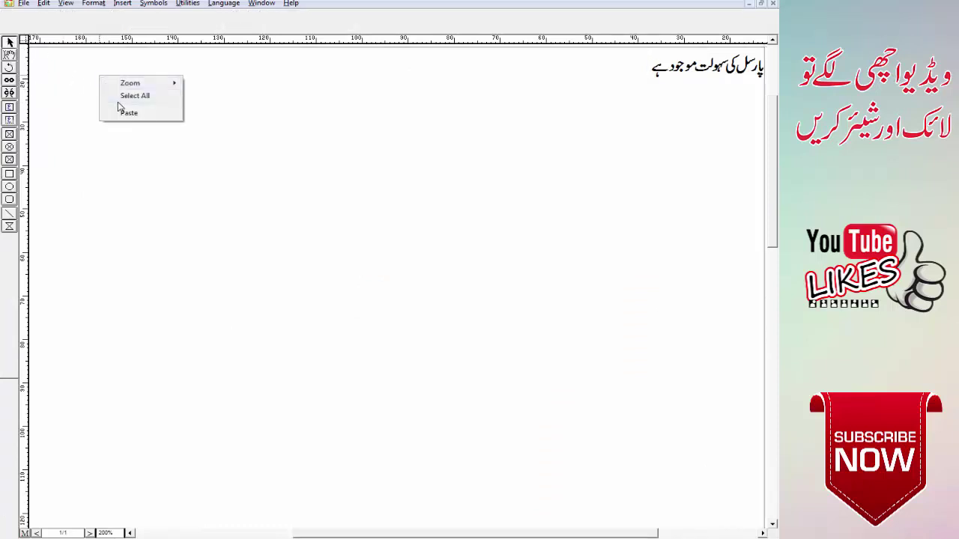
left_click(68, 71)
right_click(68, 71)
left_click(94, 121)
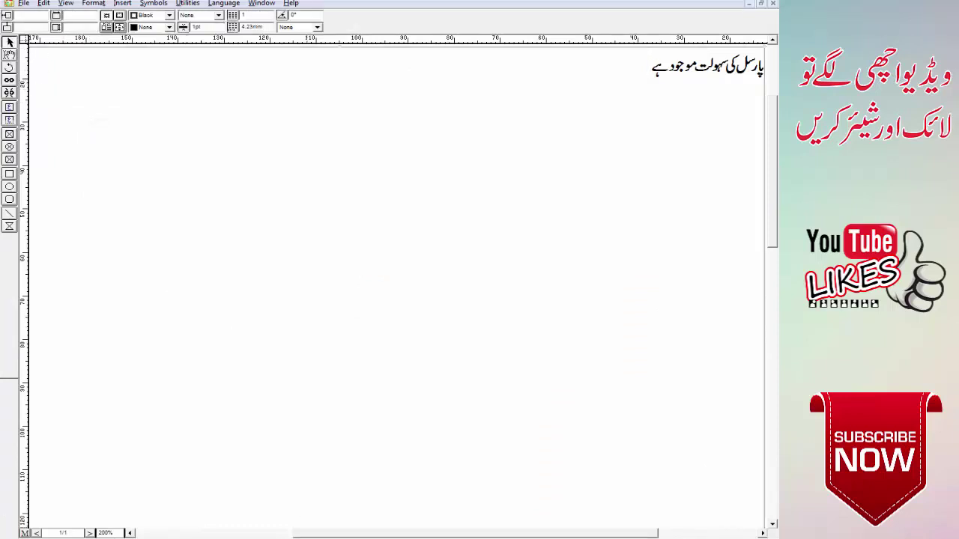
left_click(242, 516)
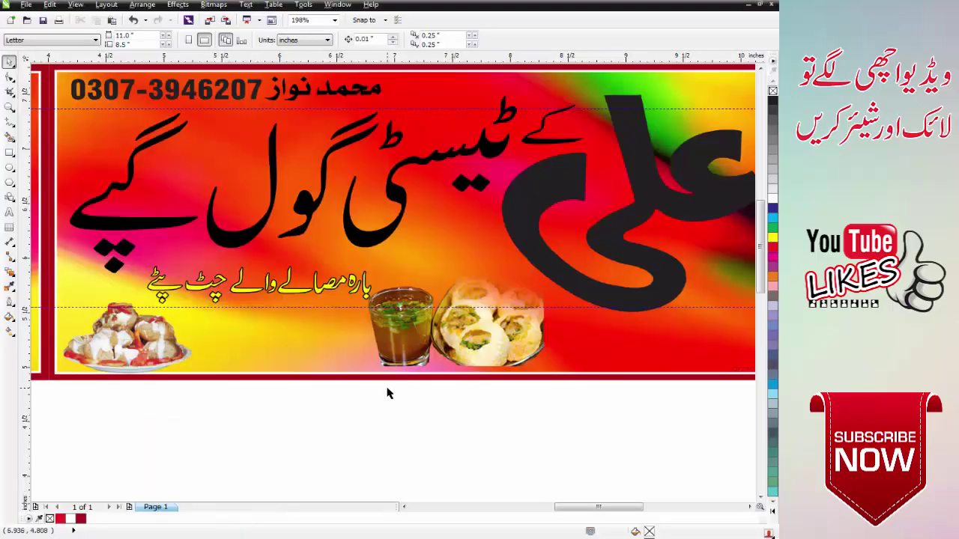
key("ctrl+v")
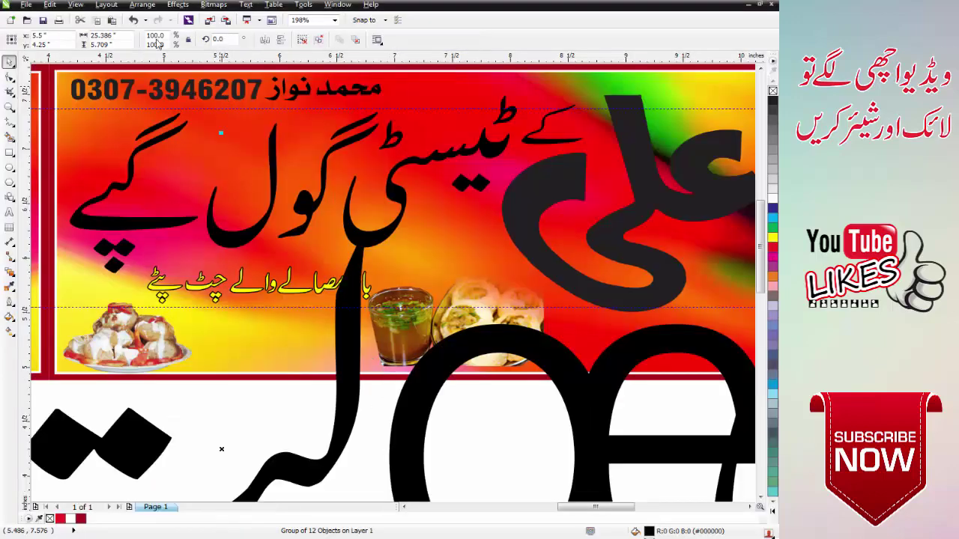
type("5")
key("Return")
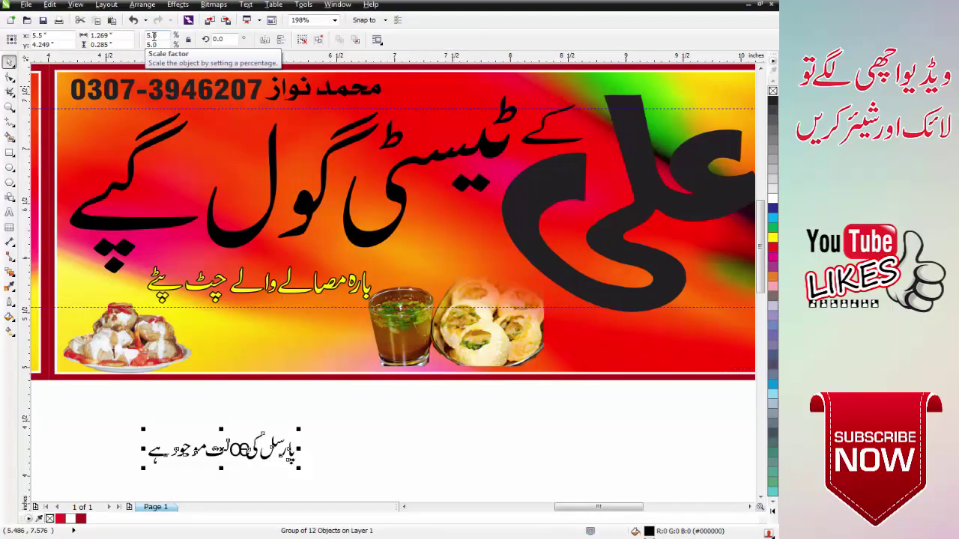
key("Delete")
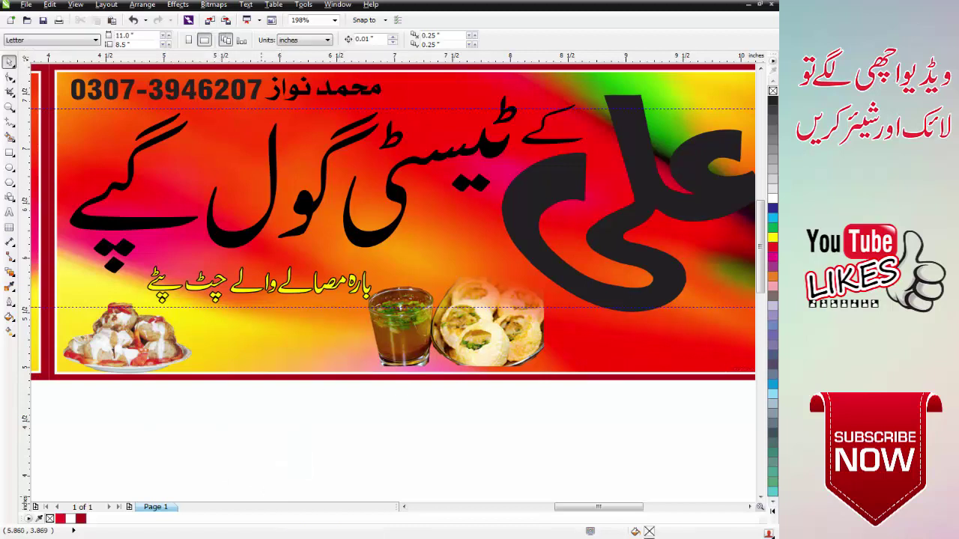
Step: In InPage, replace the word سہولت in the parcel caption with شہولت
left_click(241, 537)
left_click(10, 54)
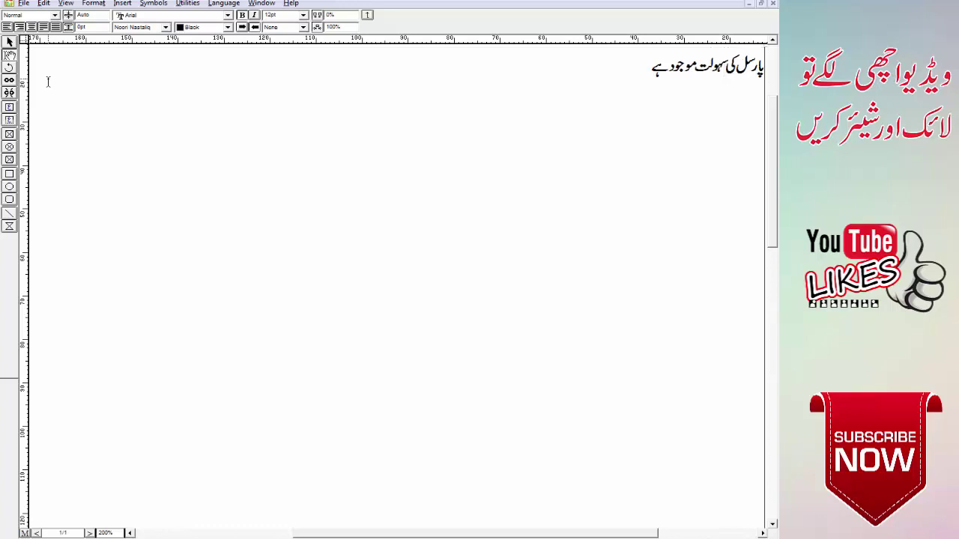
key("ctrl+shift+Left")
key("BackSpace")
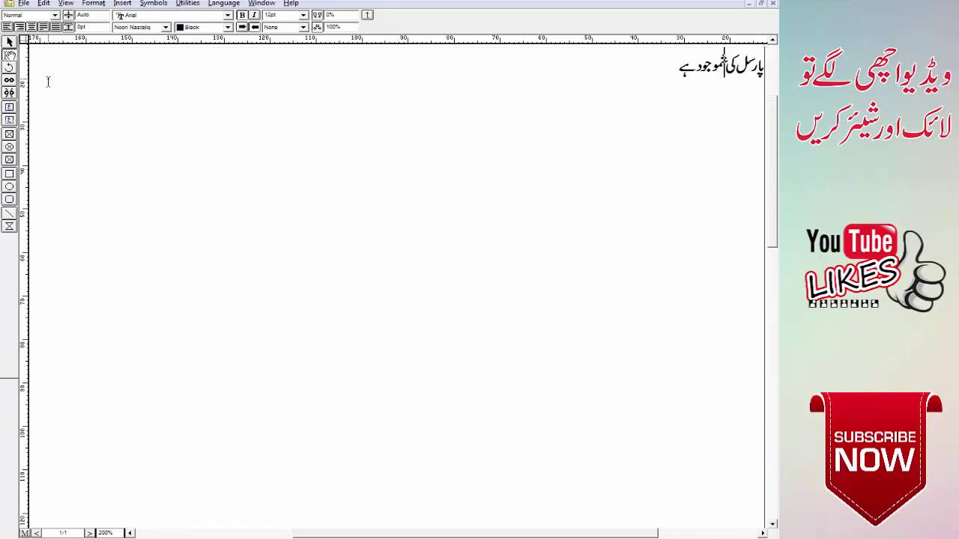
type("شہولت")
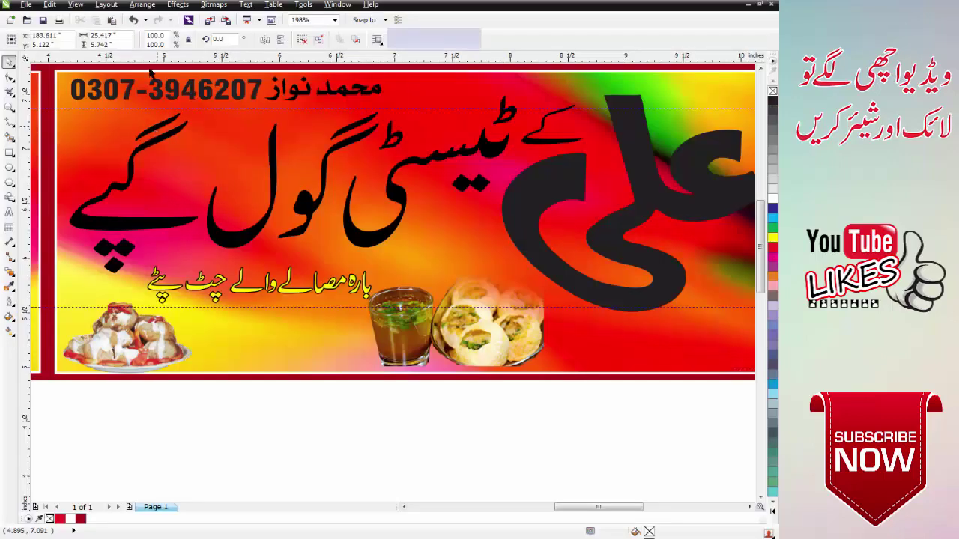
Step: Paste the edited parcel caption into CorelDRAW below the banner and scale it to 5%
key("ctrl+v")
type("5")
key("Return")
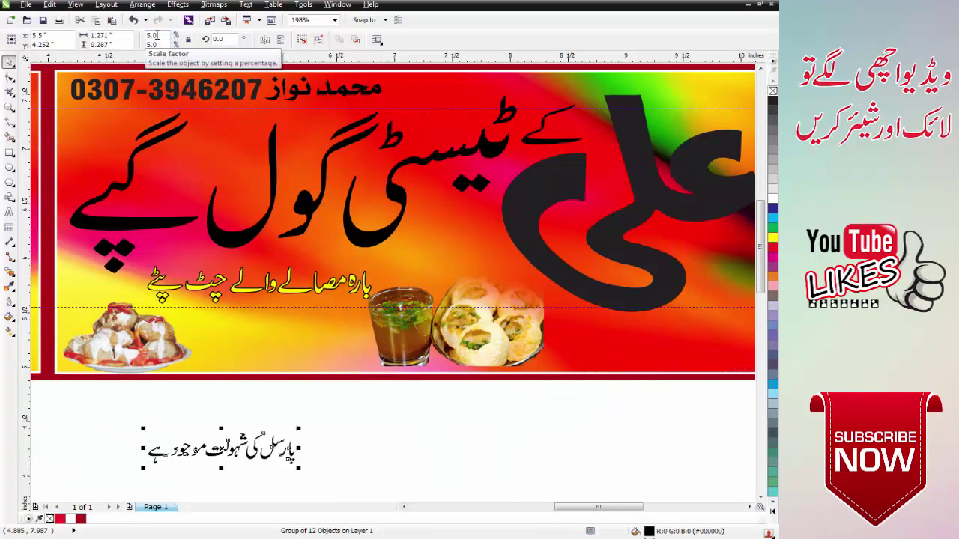
Step: Ungroup the pasted parcel caption and delete the three dots above شہولت so the word reads سہولت
left_click(285, 423)
key("F2")
left_click_drag(201, 420, 315, 450)
left_click(314, 346)
key("ctrl+u")
left_click(318, 259)
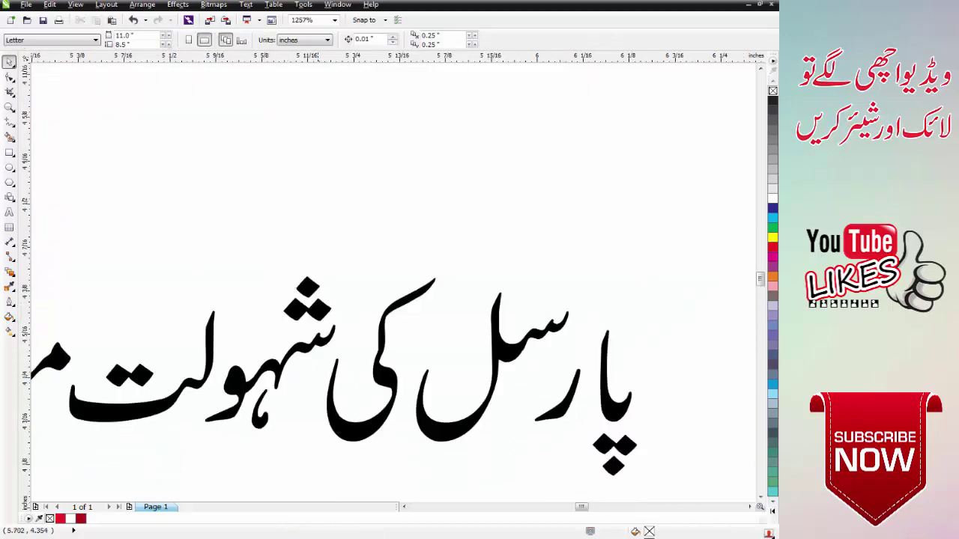
left_click(309, 288)
left_click(302, 40)
left_click_drag(206, 174, 347, 325)
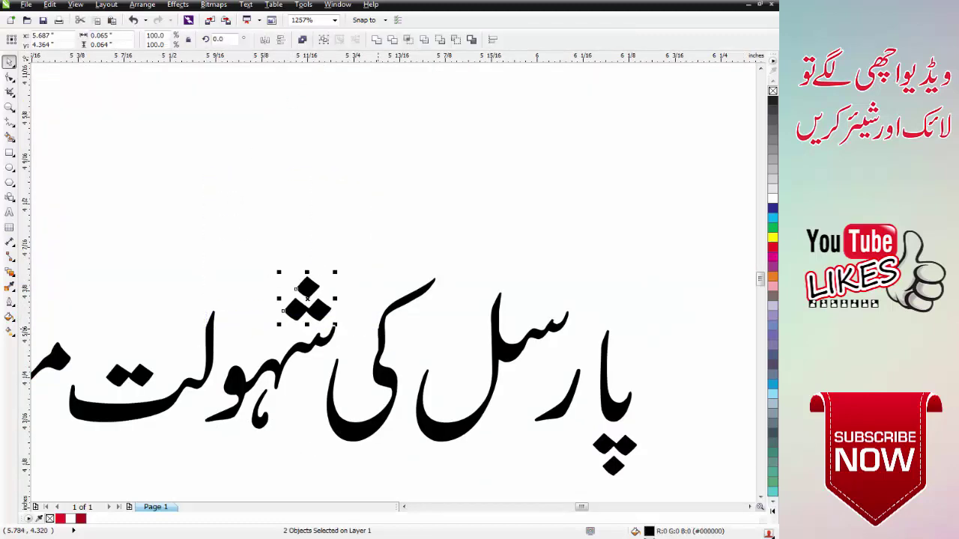
key("Delete")
Step: Move the yellow caption بارہ مصالے والے چٹ پٹے out of the banner onto the blank page area below it
scroll(380, 330, "down", 2)
scroll(375, 325, "down", 3)
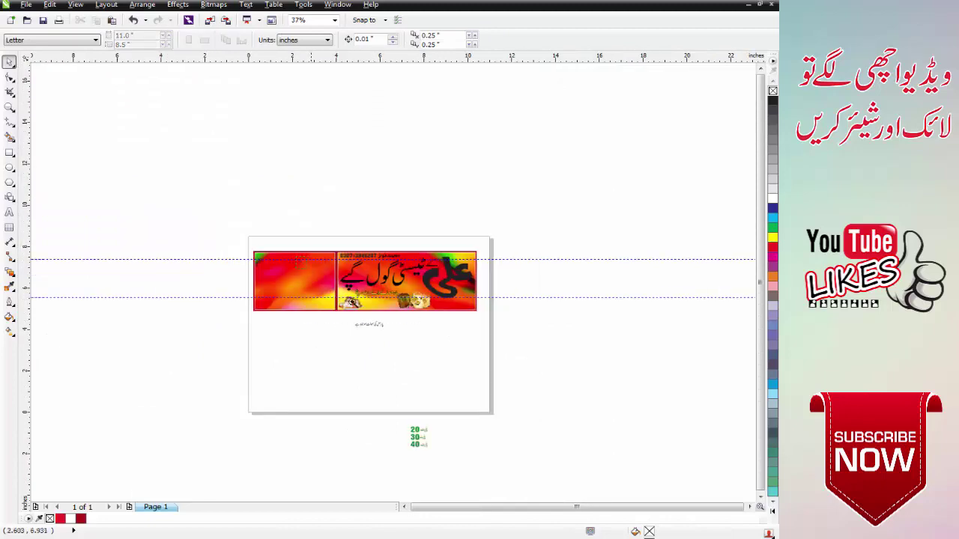
scroll(380, 292, "up", 2)
left_click_drag(380, 275, 592, 391)
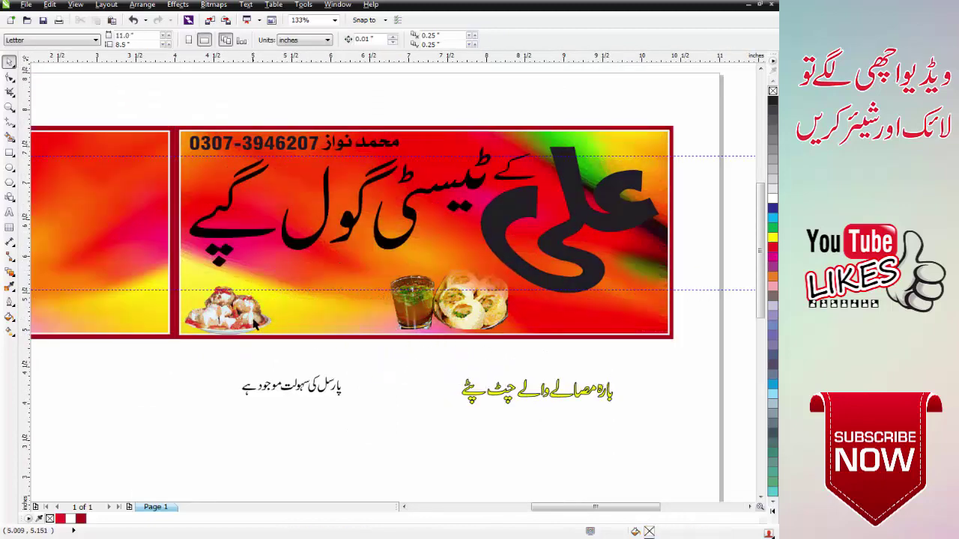
Step: Enlarge the yogurt-topped plate picture to about 1.88 × 1.07 inches in the banner's lower corner
left_click(260, 312)
left_click_drag(278, 285, 337, 251)
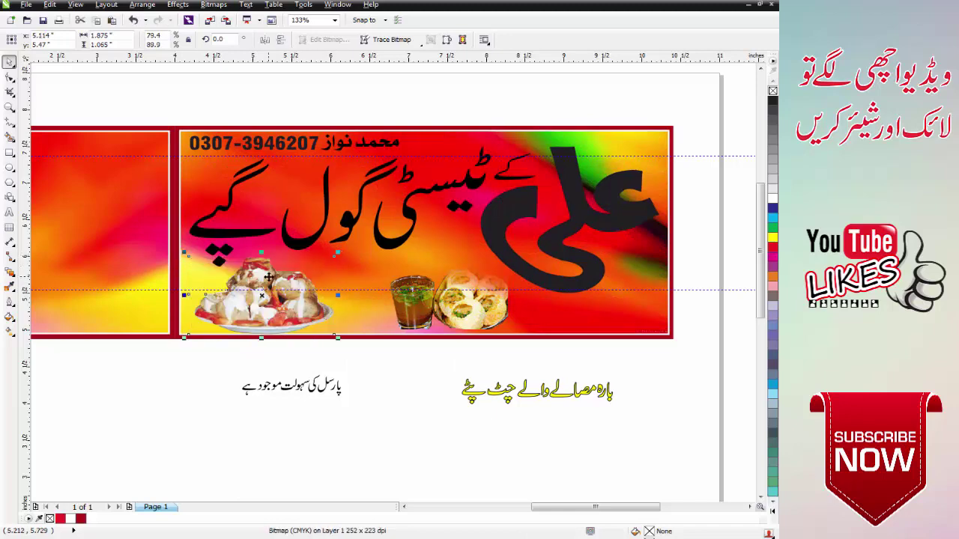
left_click(421, 358)
Step: Resize the drink and gol gappa picture, place it directly beside the plate picture and group the two
left_click_drag(460, 304, 450, 304)
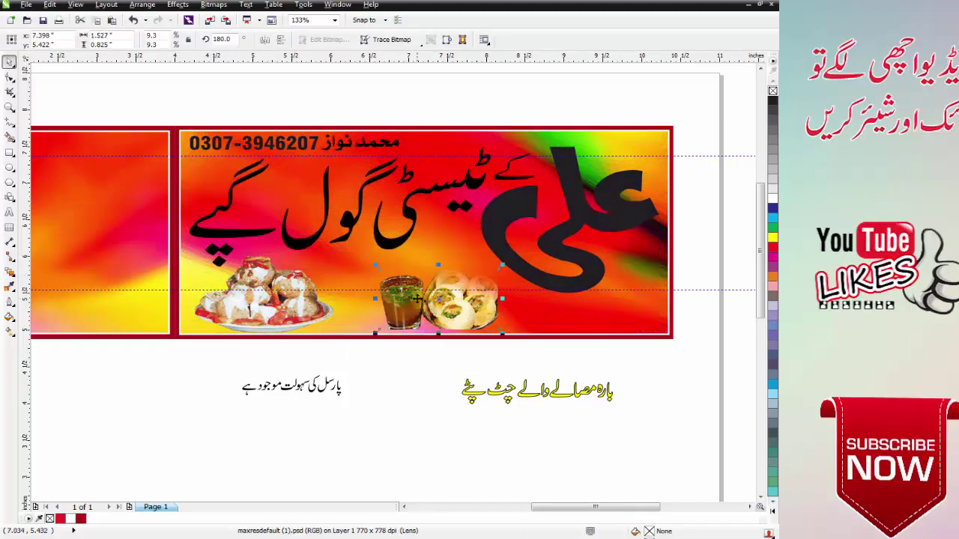
left_click_drag(501, 266, 495, 269)
left_click_drag(450, 305, 408, 304)
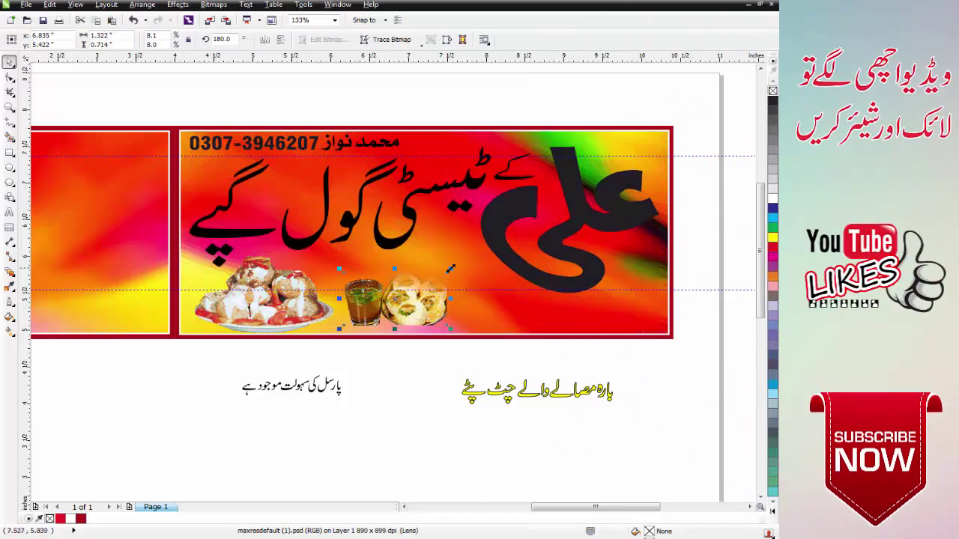
mouse_move(450, 269)
left_mouse_down()
mouse_move(480, 253)
mouse_move(443, 281)
left_mouse_up()
left_click(302, 300, "shift")
key("ctrl+g")
left_click(455, 383)
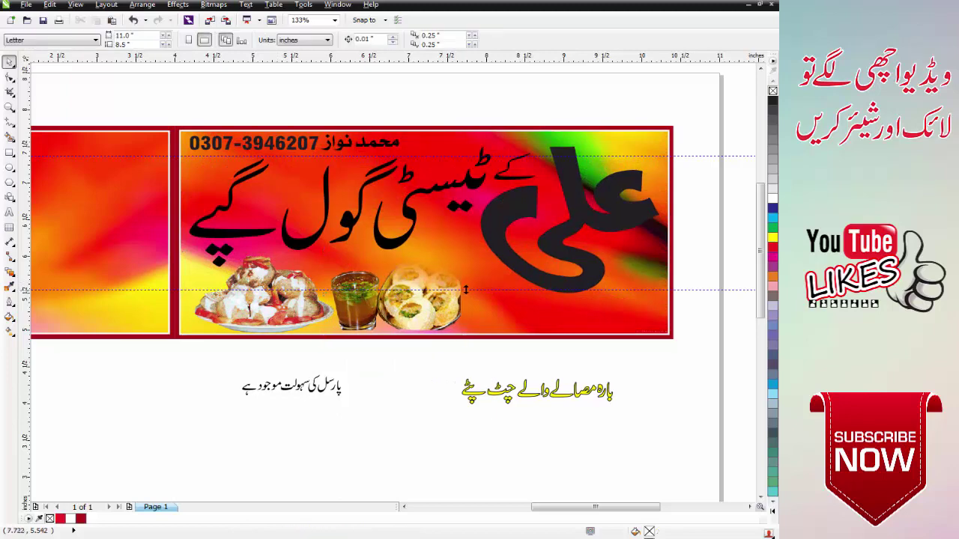
Step: Delete the lower horizontal guideline and move the yellow caption into the banner beneath the large علی
left_click(465, 289)
key("Delete")
left_click(581, 393)
left_click_drag(581, 394, 609, 320)
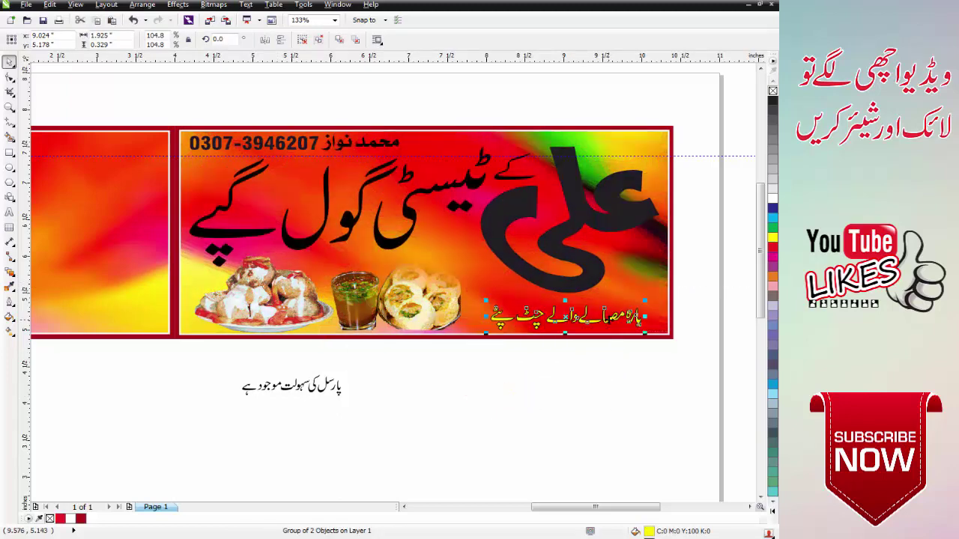
Step: Enlarge the yellow caption beneath علی to about 2.25 × 0.39 inches
scroll(608, 318, "down", 3)
scroll(603, 302, "up", 4)
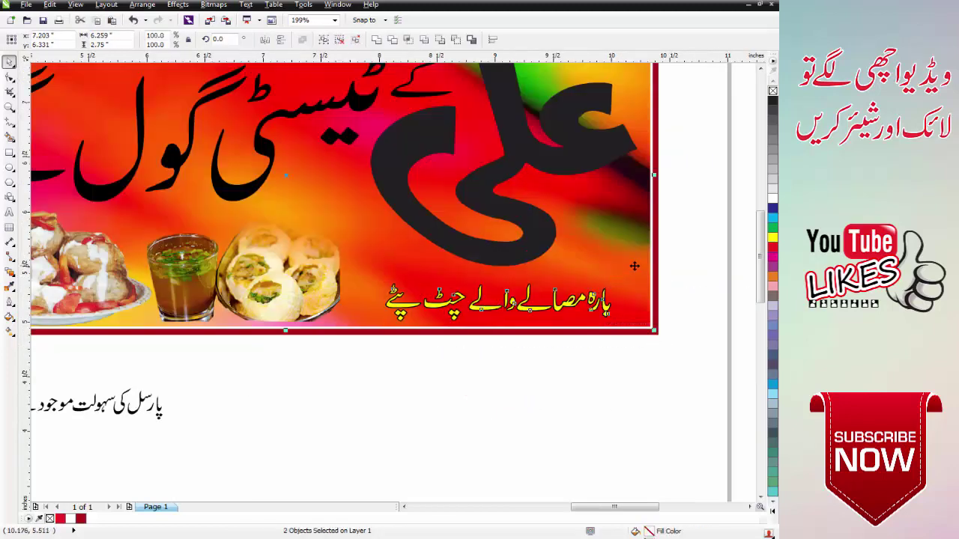
left_click_drag(618, 278, 633, 272)
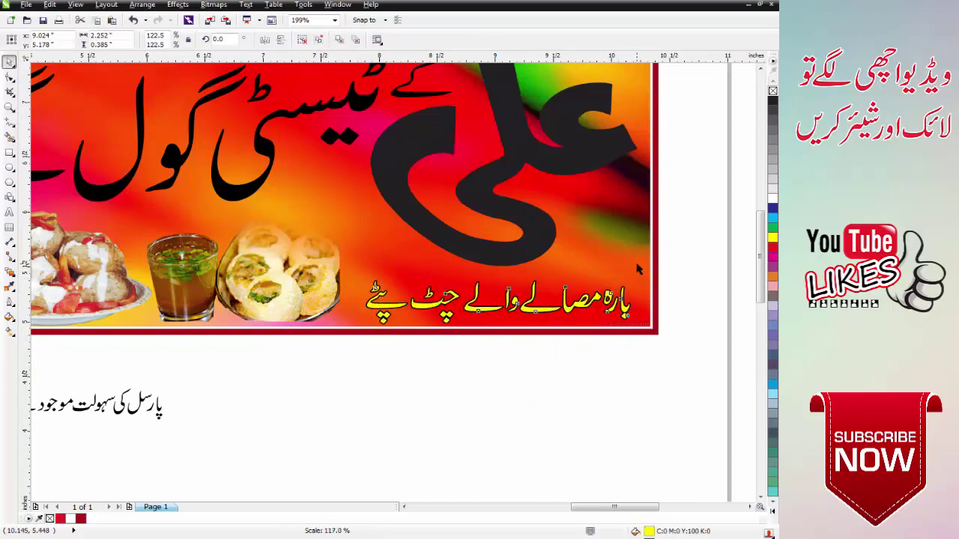
scroll(609, 291, "down", 5)
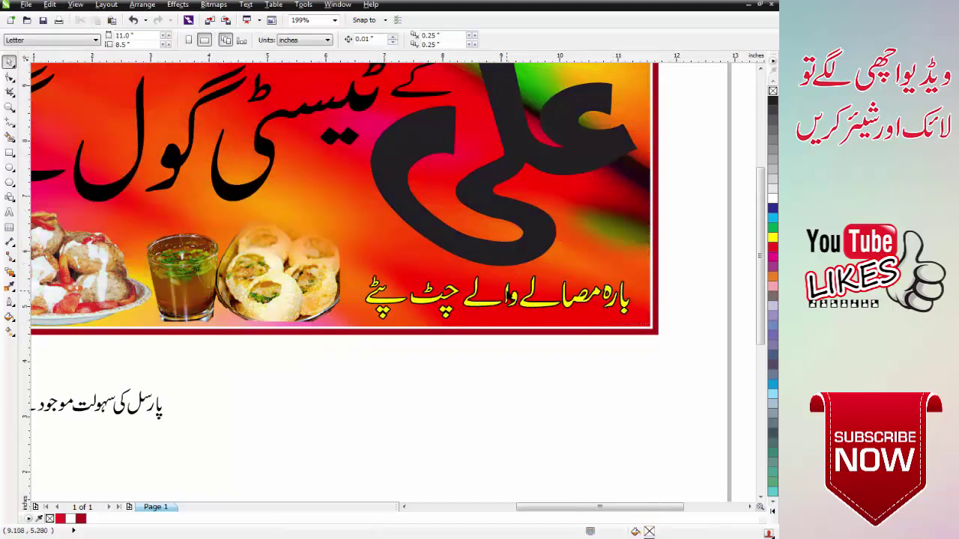
Step: Move the parcel caption into the banner, just above the gol gappa picture
scroll(332, 315, "up", 4)
left_click(533, 362)
left_click_drag(533, 361, 679, 210)
scroll(678, 217, "down", 3)
scroll(744, 272, "up", 5)
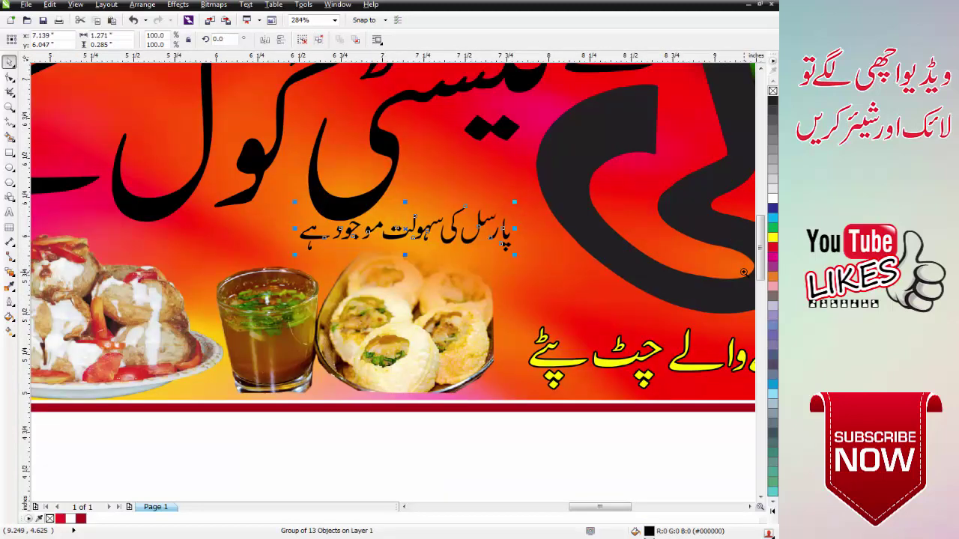
Step: Group the letter shapes of پارسل کی سہولت separately from the rest of the parcel caption
scroll(521, 149, "up", 2)
key("Escape")
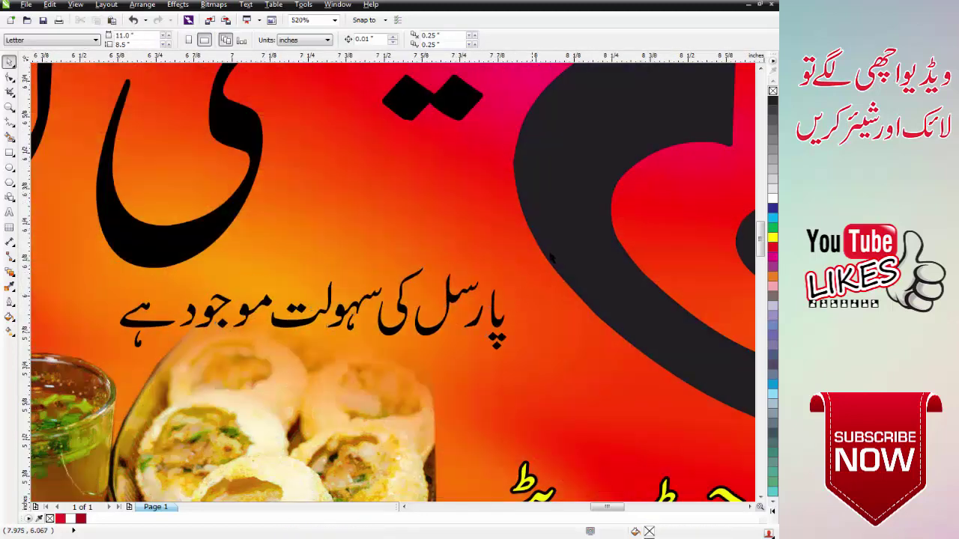
left_click_drag(564, 241, 252, 384)
key("ctrl+g")
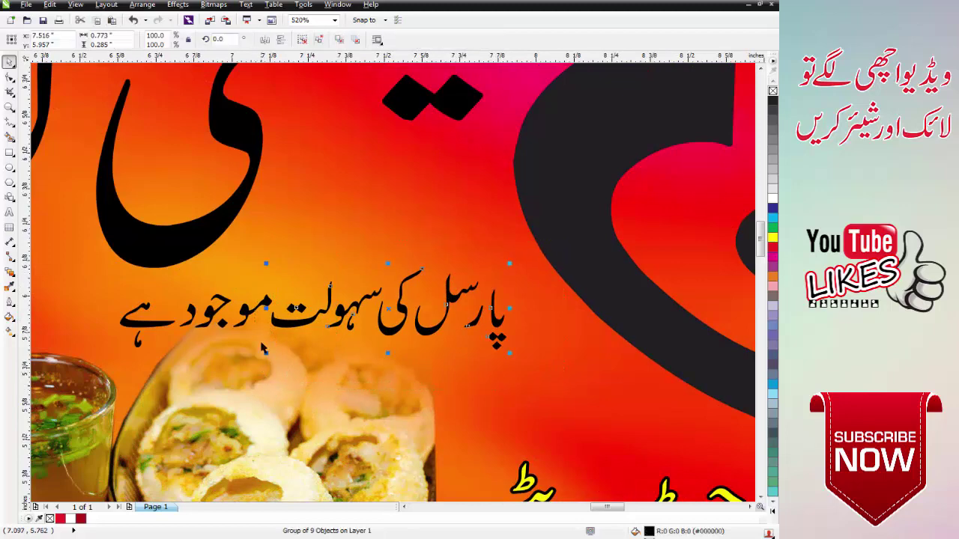
Step: Move the words موجود ہے beneath پارسل کی سہولت as a second line and centre them horizontally
key("Escape")
left_click_drag(284, 270, 118, 396)
left_click_drag(164, 325, 348, 384)
left_click(386, 337, "shift")
key("c")
key("Escape")
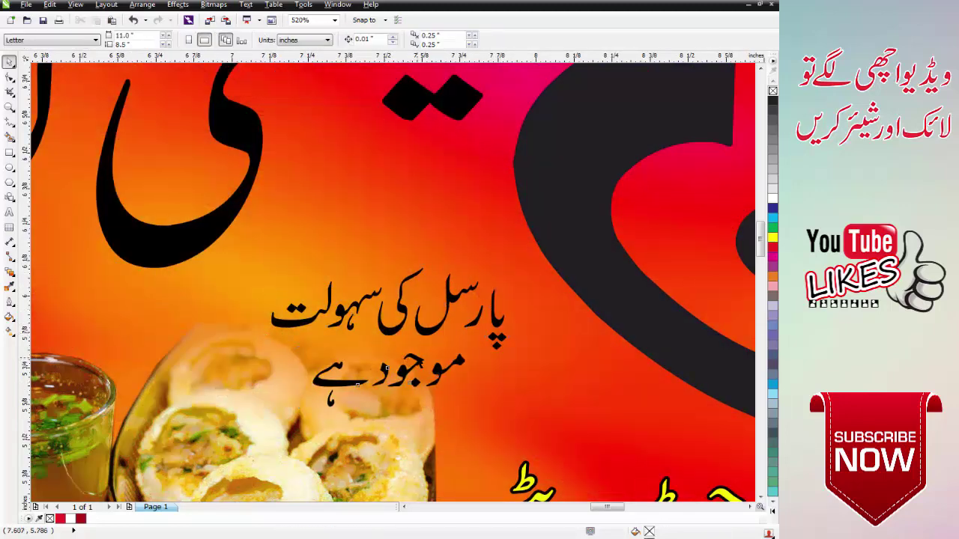
Step: Bring the second line closer to the first, group both caption lines and shift them toward the gol gappa picture
left_click_drag(394, 364, 386, 355)
left_click_drag(186, 245, 536, 421)
key("ctrl+g")
left_click_drag(491, 294, 448, 292)
scroll(455, 289, "down", 1)
key("Escape")
scroll(448, 292, "down", 3)
Step: Delete the leftover green text lying outside the page below the banner
key("F2")
left_click_drag(296, 244, 555, 364)
key("F2")
left_click_drag(136, 173, 644, 410)
scroll(423, 354, "down", 2)
left_click_drag(430, 437, 535, 493)
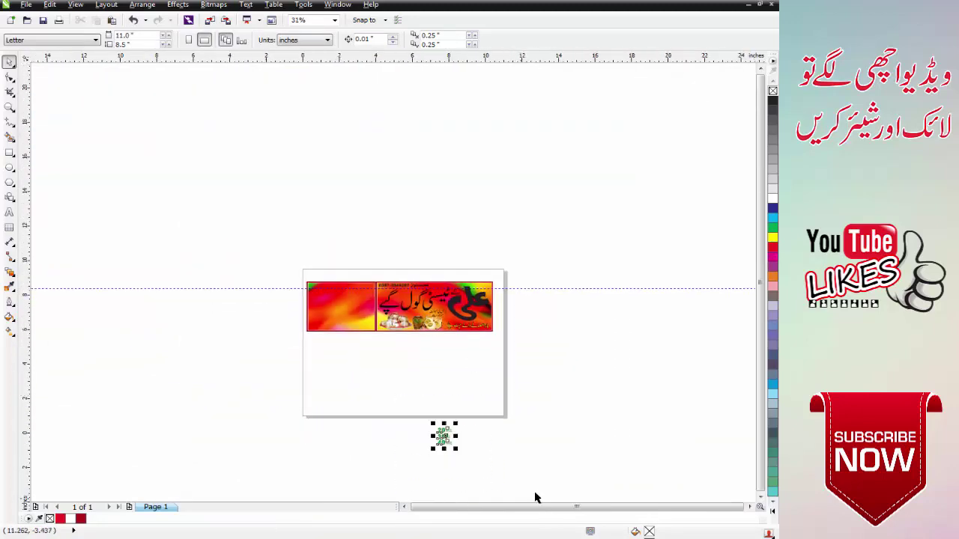
key("Delete")
key("F2")
left_click_drag(352, 268, 558, 360)
Step: Save the design as a CDR file named "ali kay tasti gol gapy" in the Parties Deta folder
key("ctrl+s")
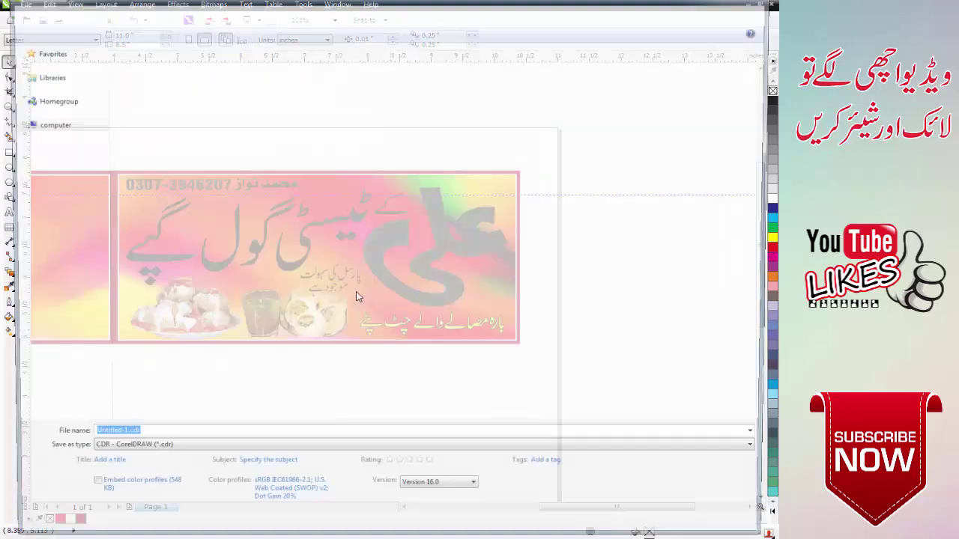
left_click(357, 293)
key("alt+Up")
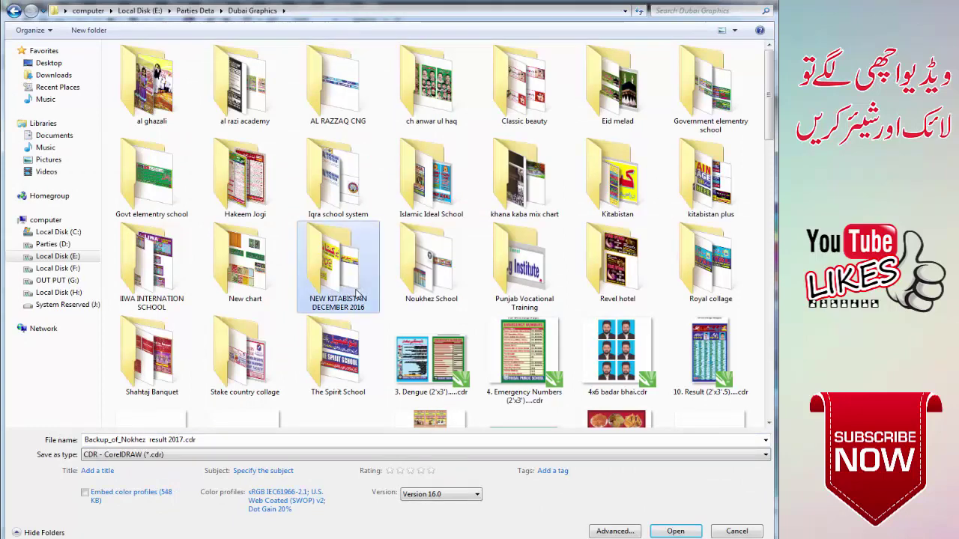
key("alt+Up")
left_click(342, 444)
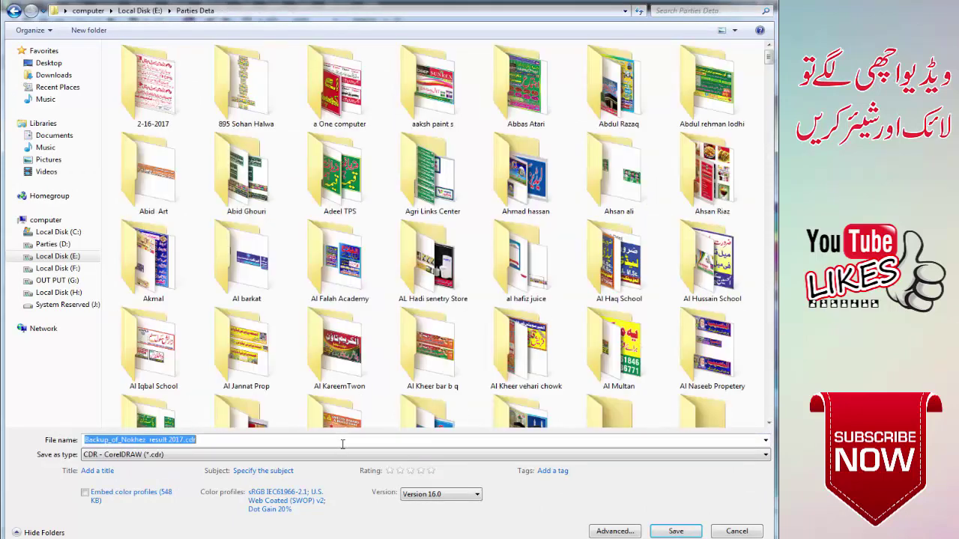
type("ali kay tasti gol gapy")
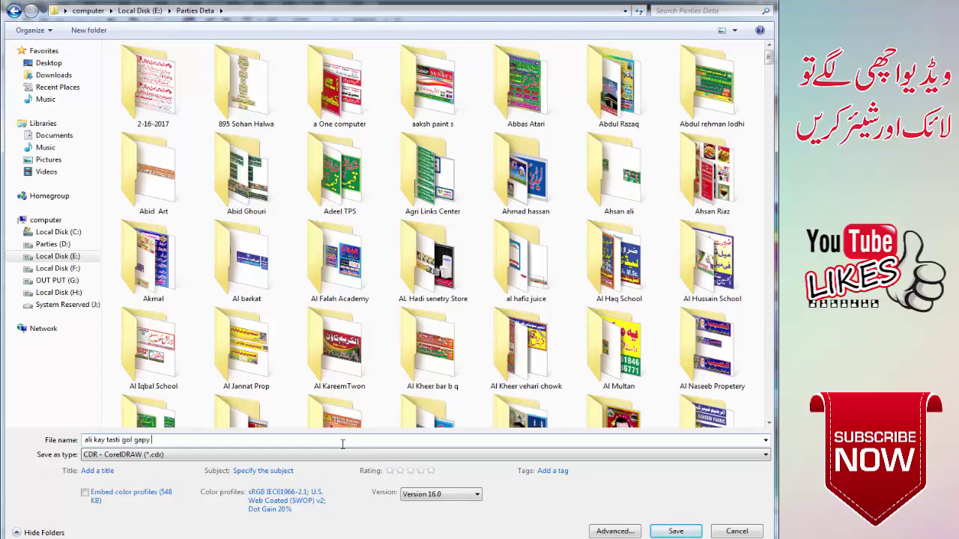
key("Return")
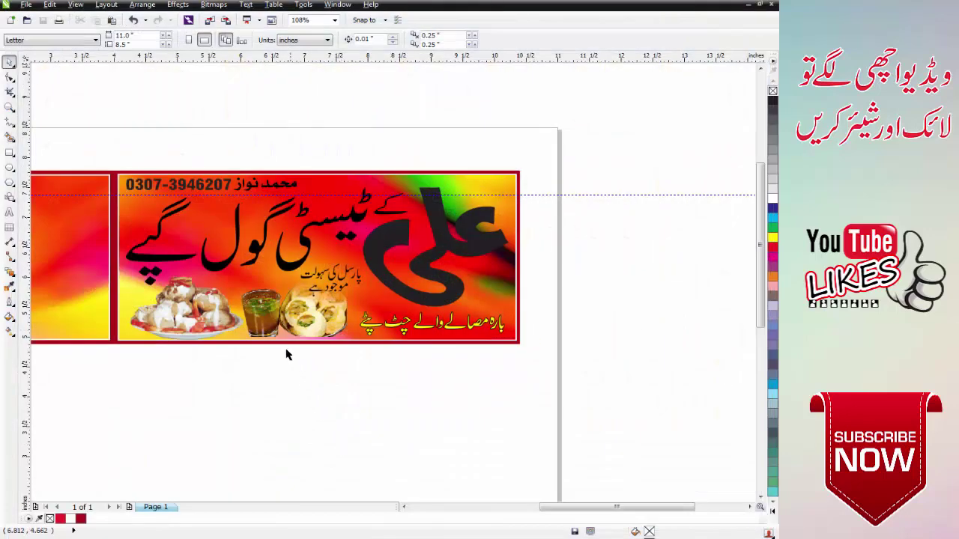
Step: Make a black copy of the large word علی, convert it to a bitmap and apply an 11-pixel Gaussian Blur as its shadow
key("F2")
left_click_drag(105, 156, 587, 379)
left_click(561, 259)
left_click(562, 257, "ctrl")
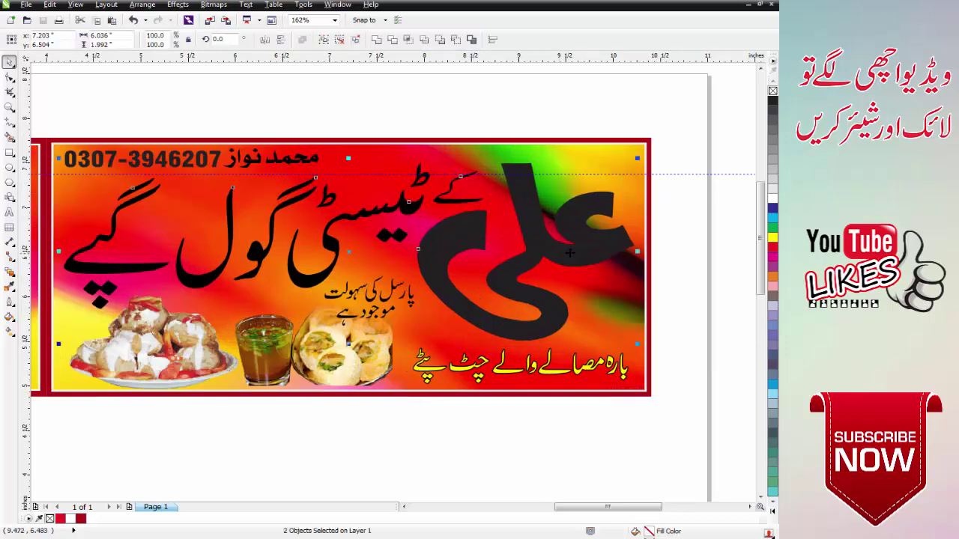
left_click(773, 510)
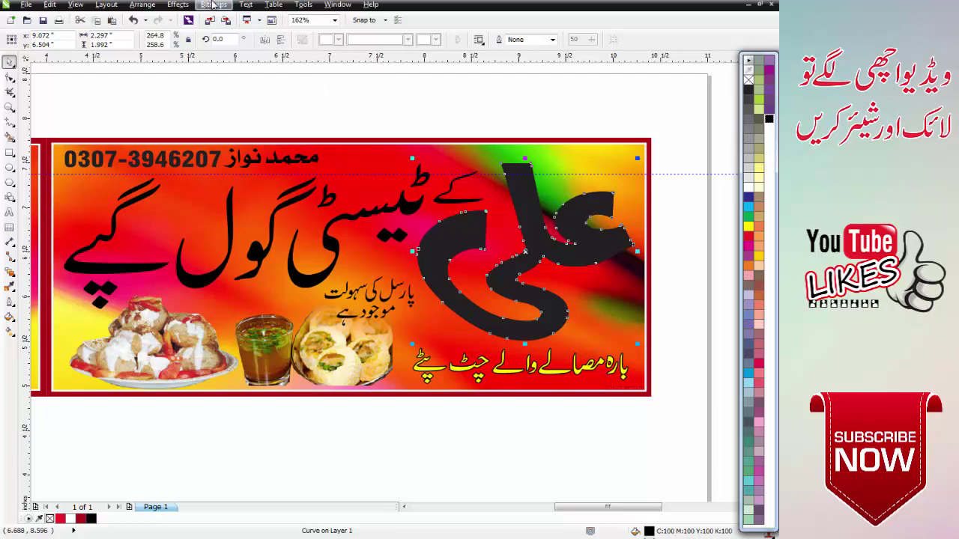
left_click(214, 4)
left_click(223, 16)
key("Return")
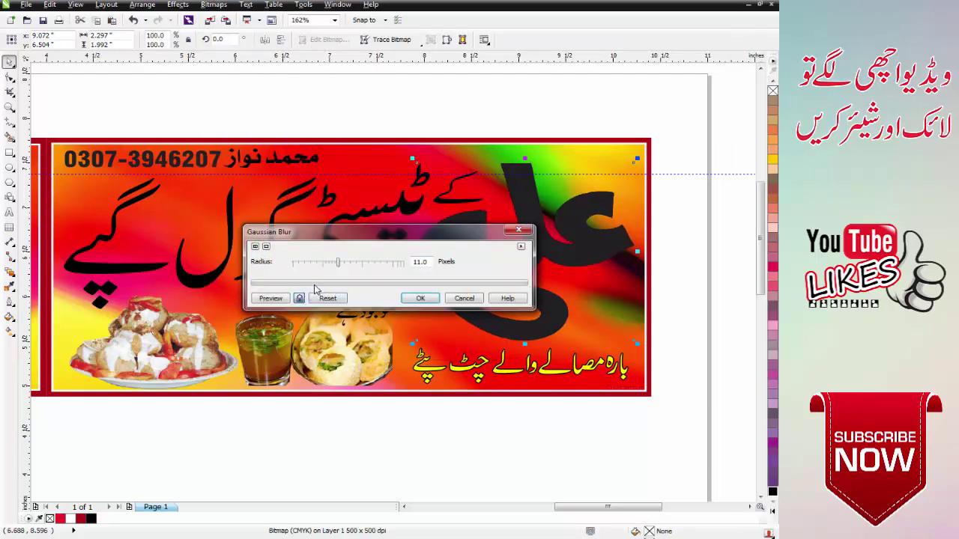
left_click(409, 299)
Step: Fill the large vector word علی with light green (C40 M0 Y100 K0)
left_click_drag(334, 102, 731, 432)
left_click(488, 260)
left_click(773, 511)
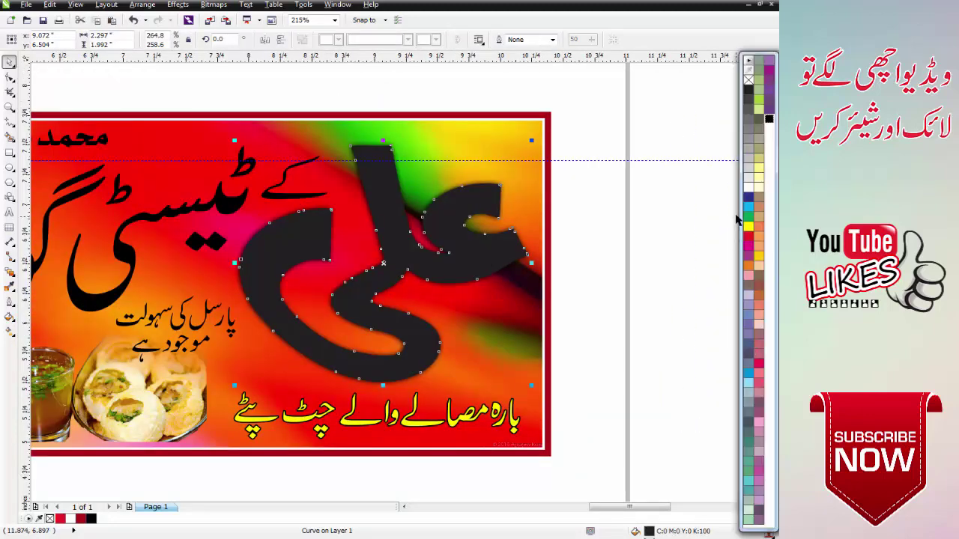
left_click(761, 101)
left_click(626, 199)
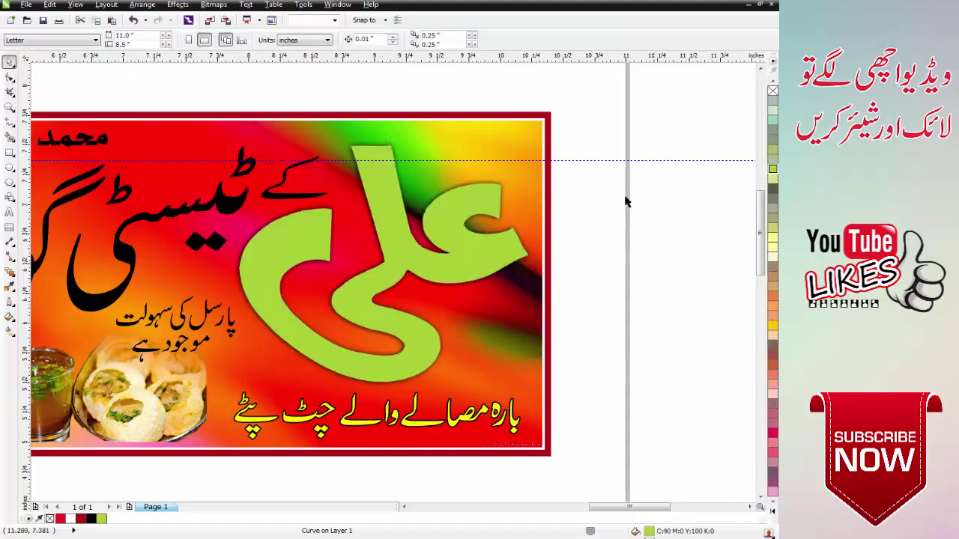
Step: Extrude the green word علی straight downward with a vanishing point about 0.51 inches below its centre
scroll(556, 259, "down", 2)
key("F2")
left_click_drag(415, 210, 601, 375)
left_click(452, 249)
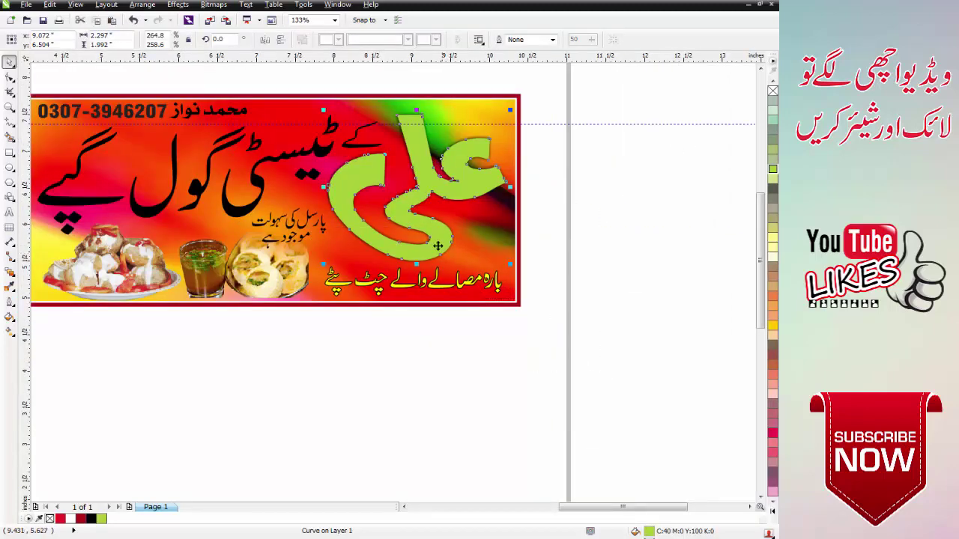
scroll(368, 163, "down", 3)
scroll(298, 316, "up", 4)
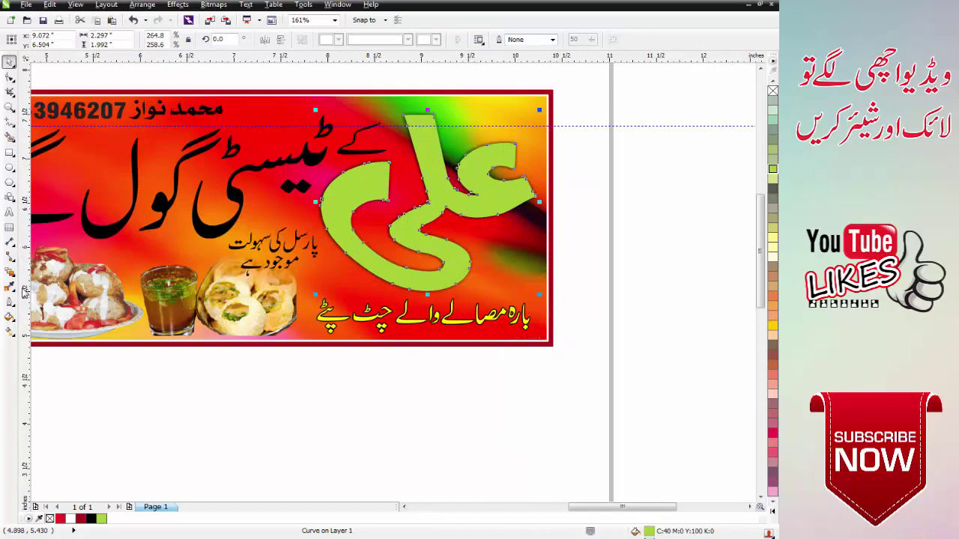
left_click(13, 276)
left_click(50, 335)
scroll(479, 327, "down", 3)
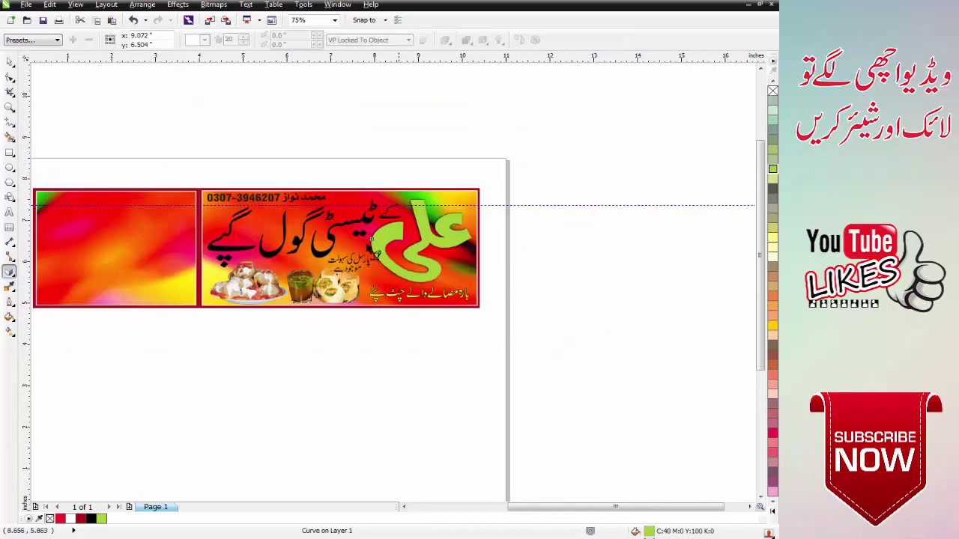
scroll(480, 328, "up", 4)
left_click_drag(446, 217, 447, 282)
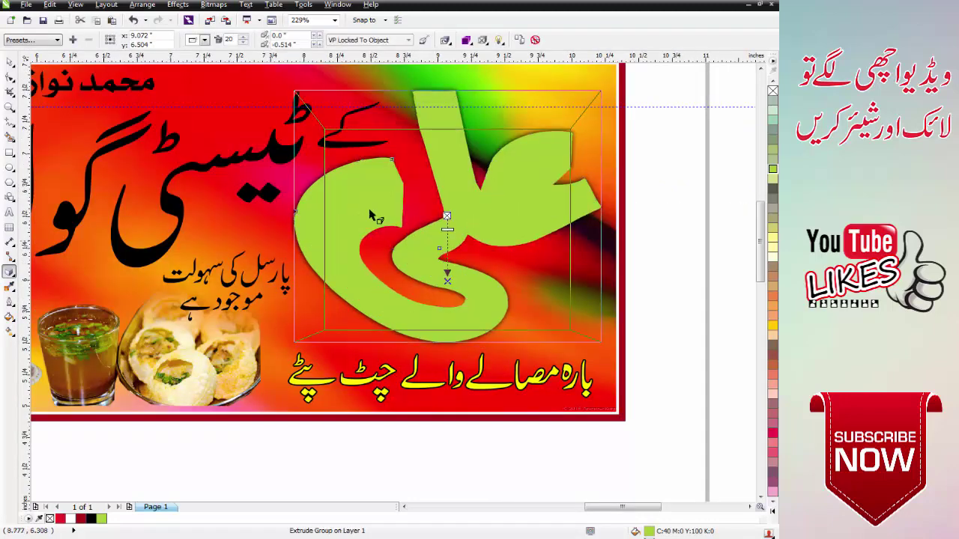
Step: Add extrusion light 2 and place it at the lower front-left of the word علی
left_click(499, 40)
left_click(503, 82)
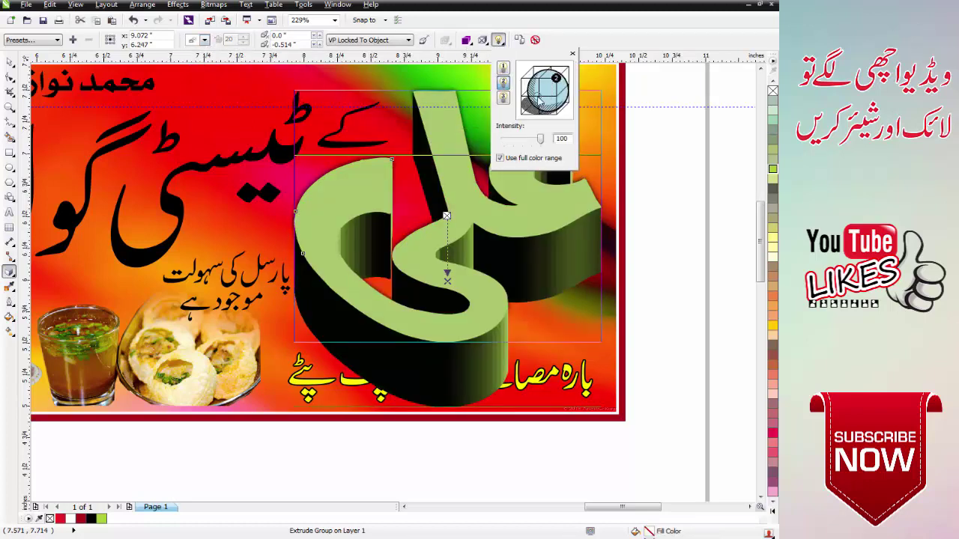
left_click_drag(539, 99, 538, 96)
left_click(447, 281)
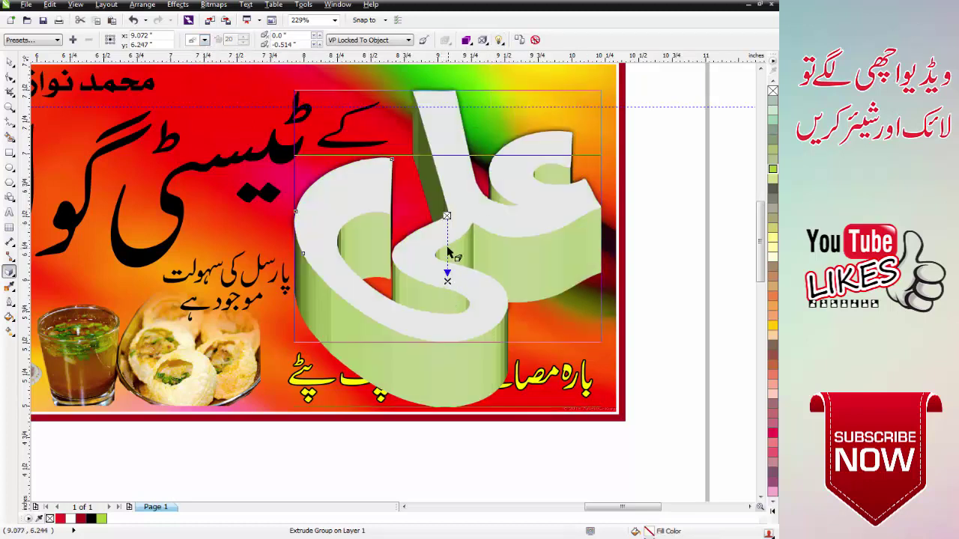
Step: Shorten the extrusion by bringing its vanishing point to about 0.13 inches below centre and set light 2's intensity to 60
left_click_drag(447, 276, 447, 234)
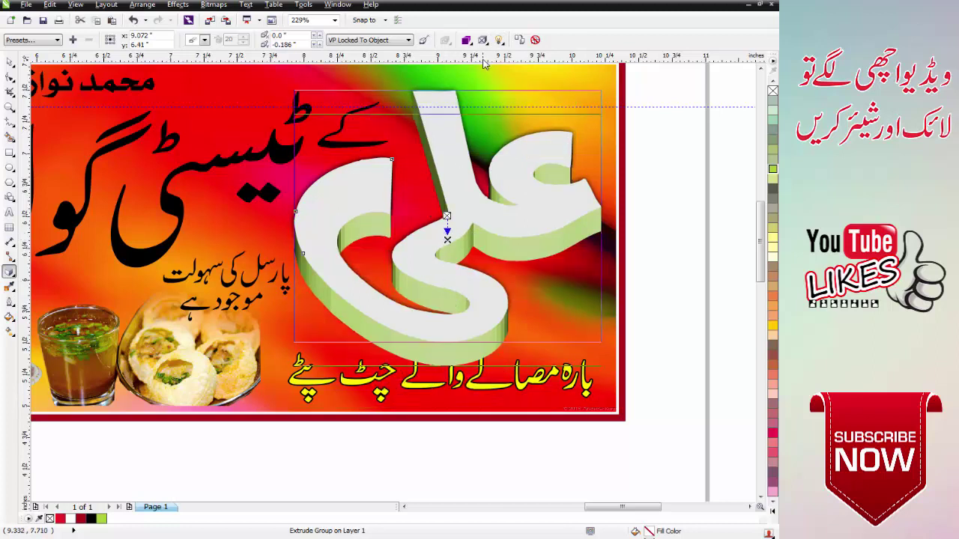
left_click(499, 41)
left_click(538, 96)
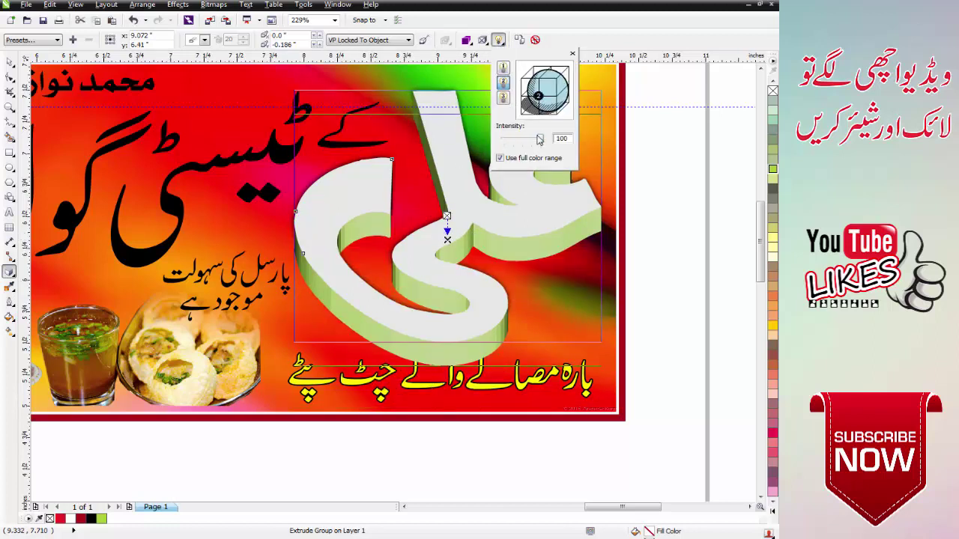
left_click_drag(541, 140, 523, 140)
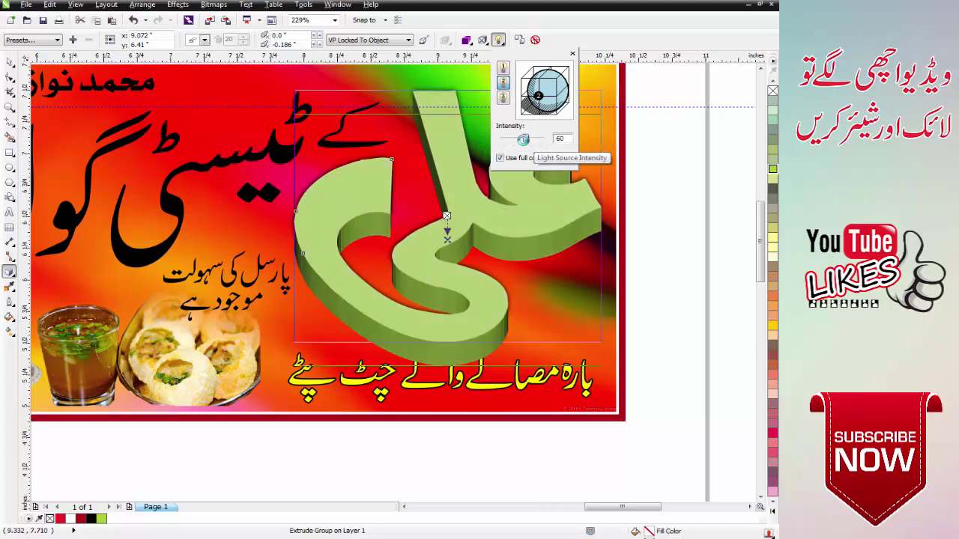
left_click(448, 238)
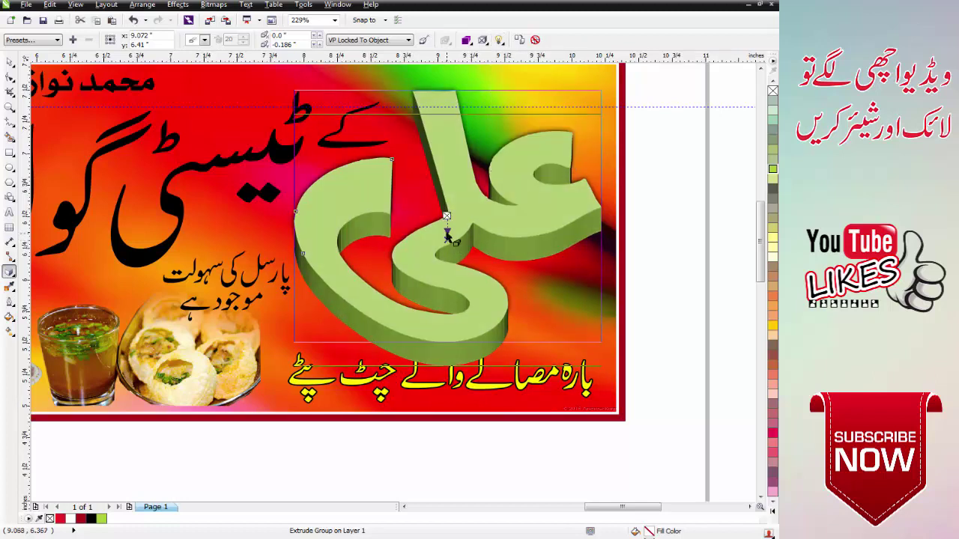
left_click_drag(447, 238, 448, 232)
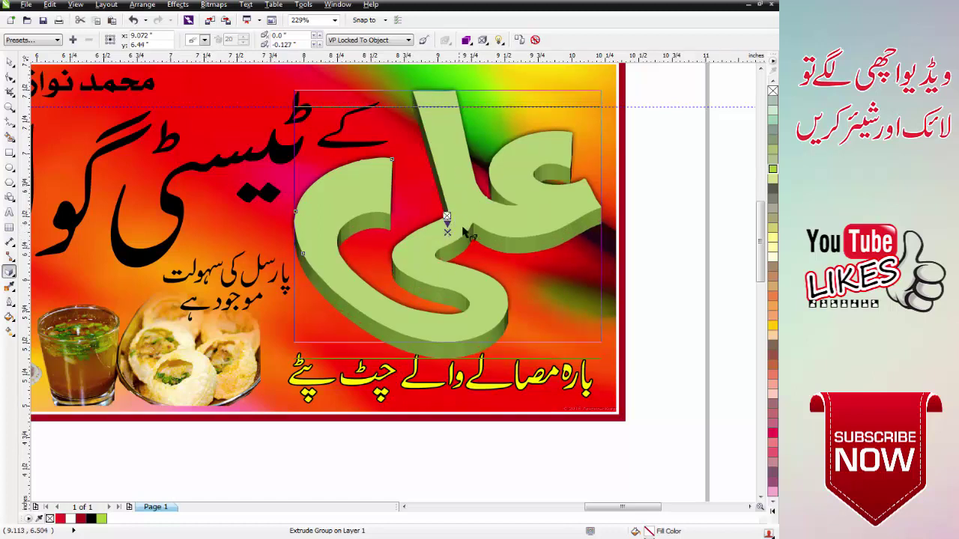
Step: Add extrusion light 1 at intensity 100 and lower light 2's intensity to 47
left_click(499, 40)
left_click(539, 98)
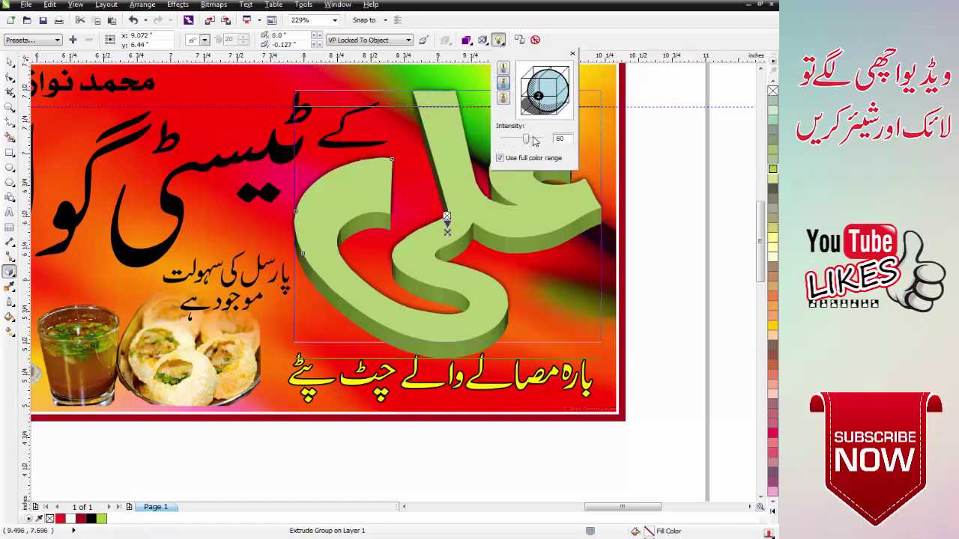
left_click(503, 66)
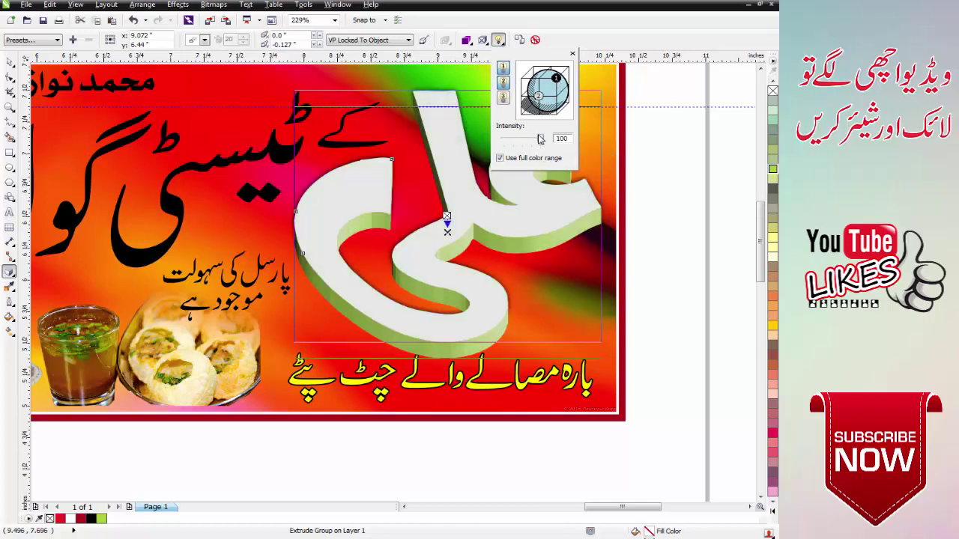
mouse_move(540, 138)
left_mouse_down()
mouse_move(522, 139)
mouse_move(543, 139)
left_mouse_up()
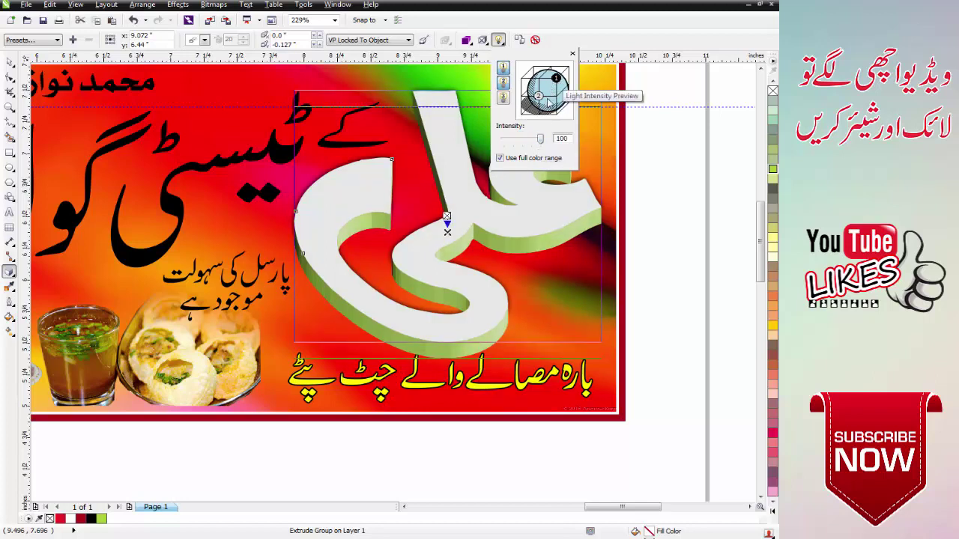
left_click(538, 95)
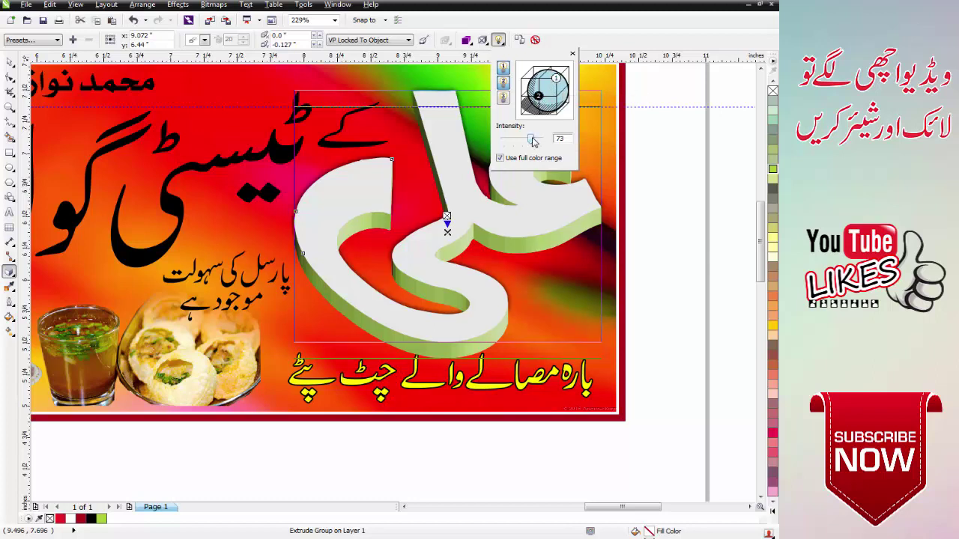
left_click_drag(534, 143, 522, 141)
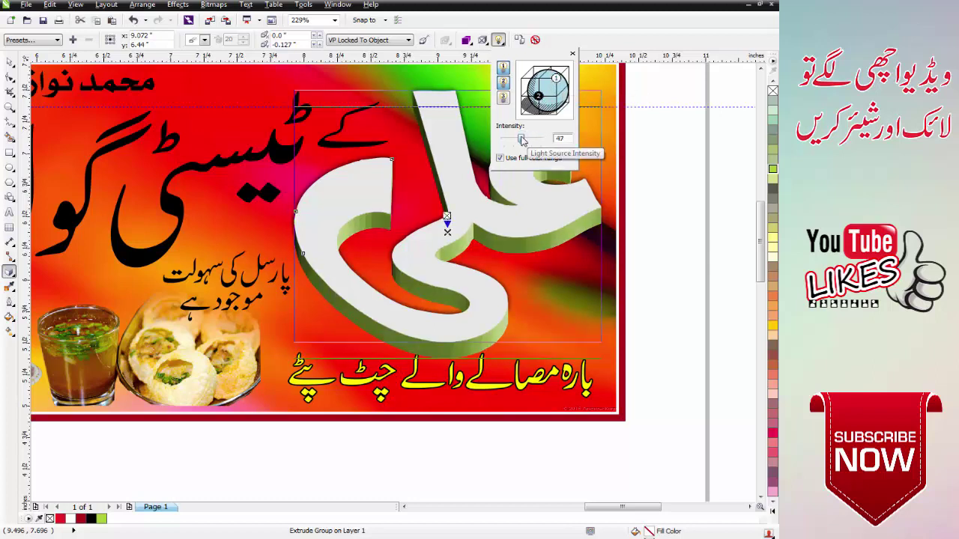
Step: Break the extrude group of علی apart so its front face is separate from the sides
left_click(9, 64)
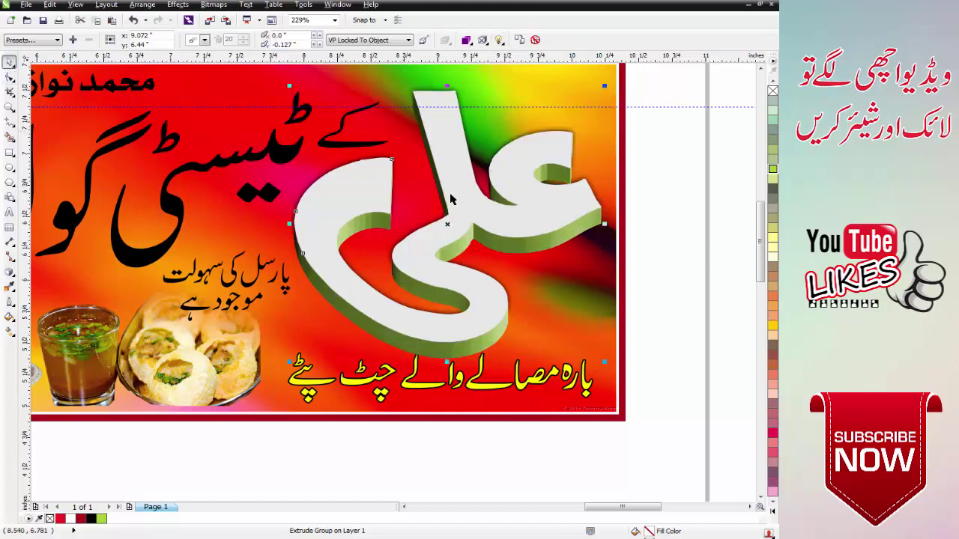
key("alt+a")
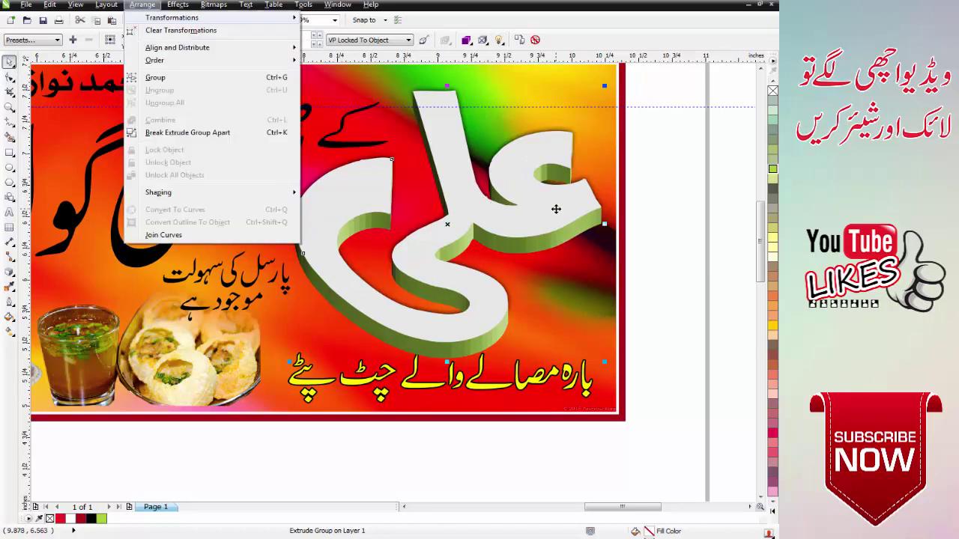
key("b")
key("space")
key("space")
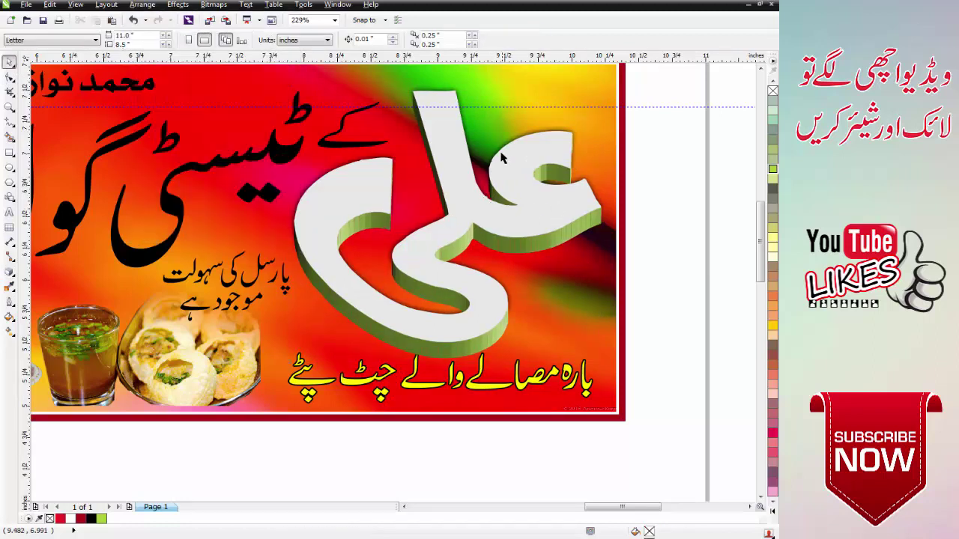
Step: Nudge the blurred shadow bitmap behind علی downward by about 0.1 inches
left_click(491, 147)
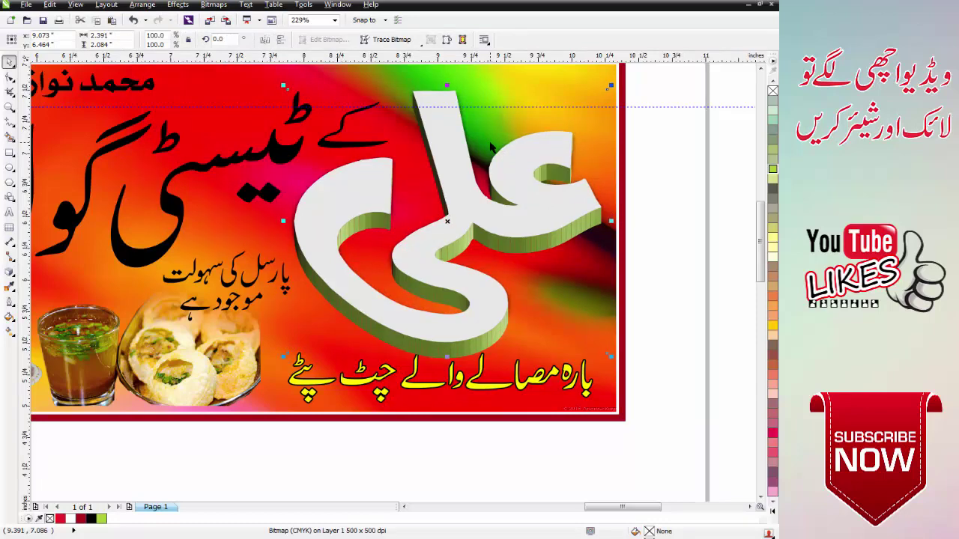
key("Down")
key("Down")
key("Down")
key("Down")
key("Down")
key("Down")
key("Down")
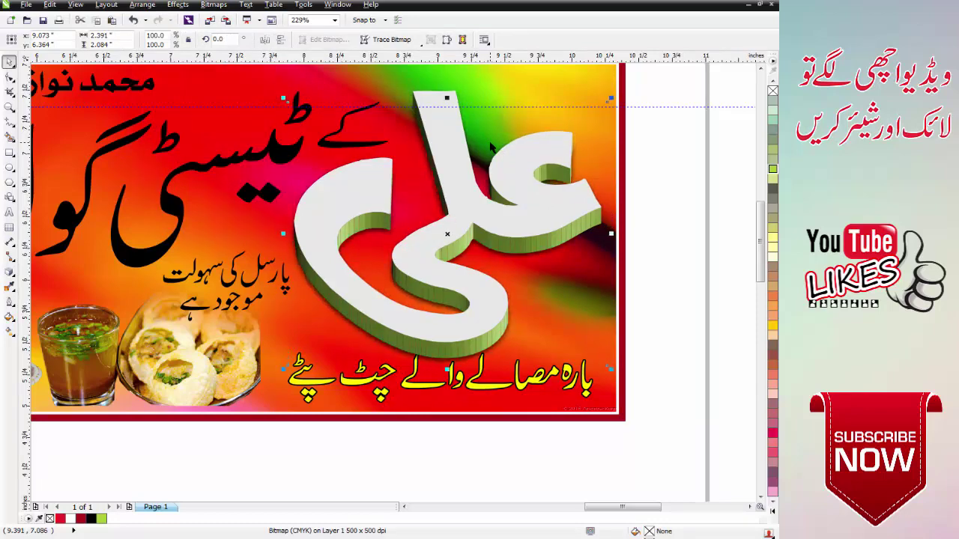
left_click_drag(487, 156, 487, 157)
Step: Fill the front face of علی with blue and give it a white 3-point outline
left_click(489, 214)
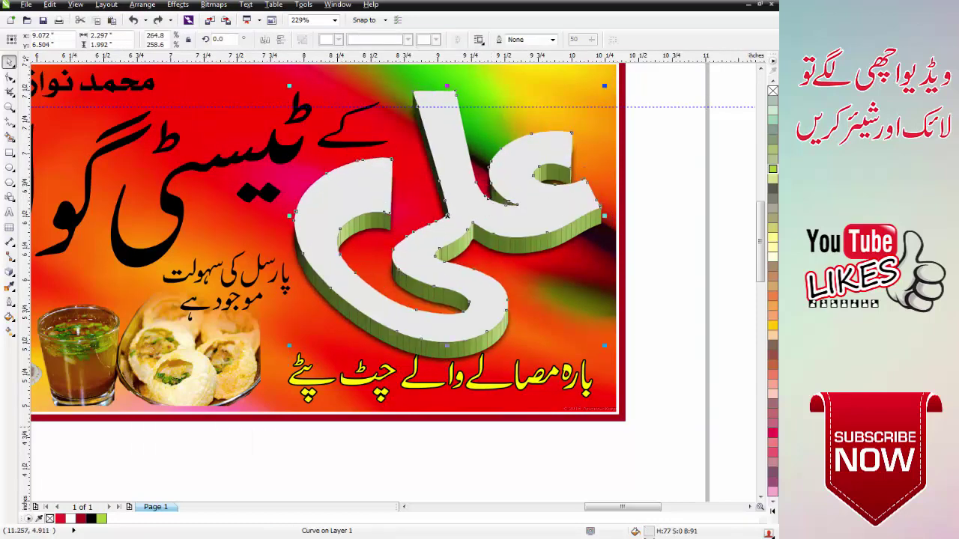
left_click(774, 512)
left_click(748, 198)
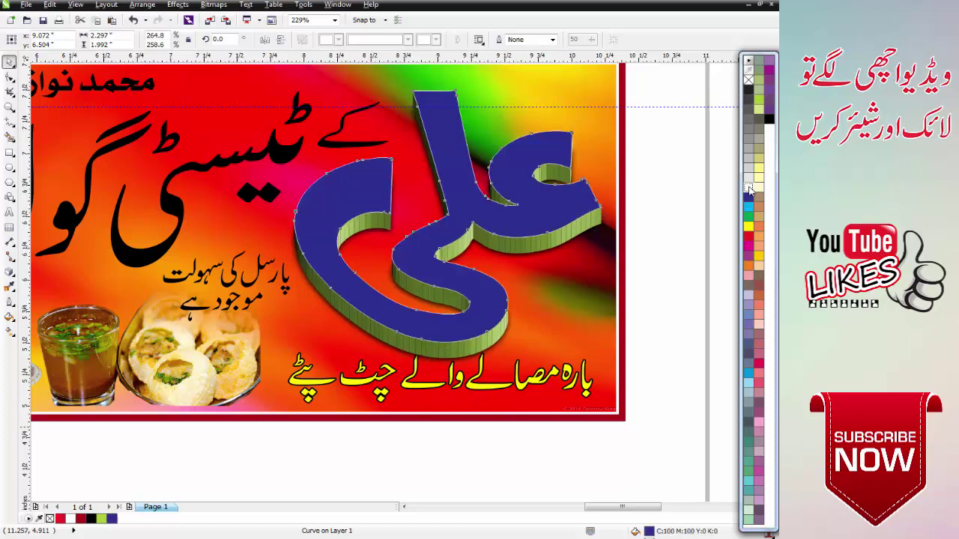
key("F12")
double_click(310, 207)
type("3")
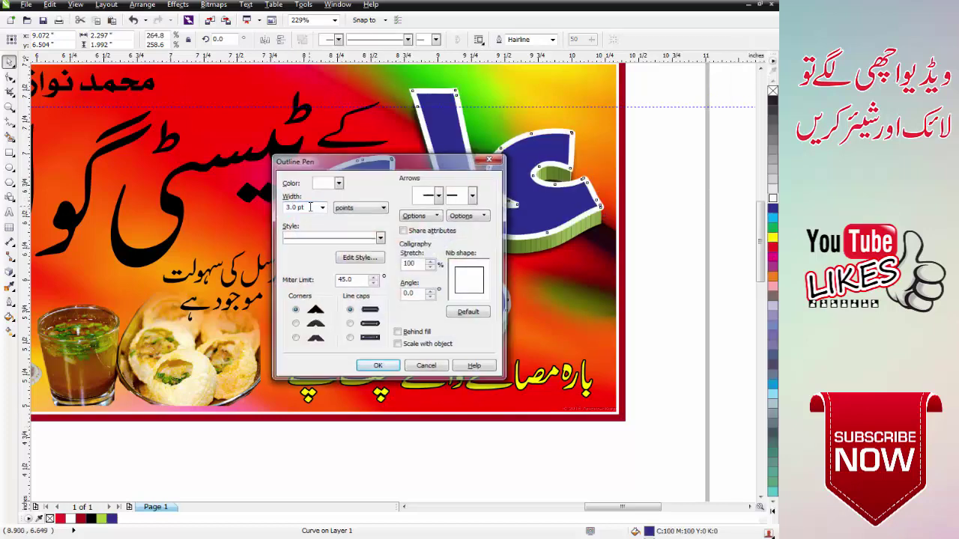
key("Return")
Step: Give the white outline of علی rounded corners, put it behind the fill, scale it with the object and set its width to 3.5 points
key("F12")
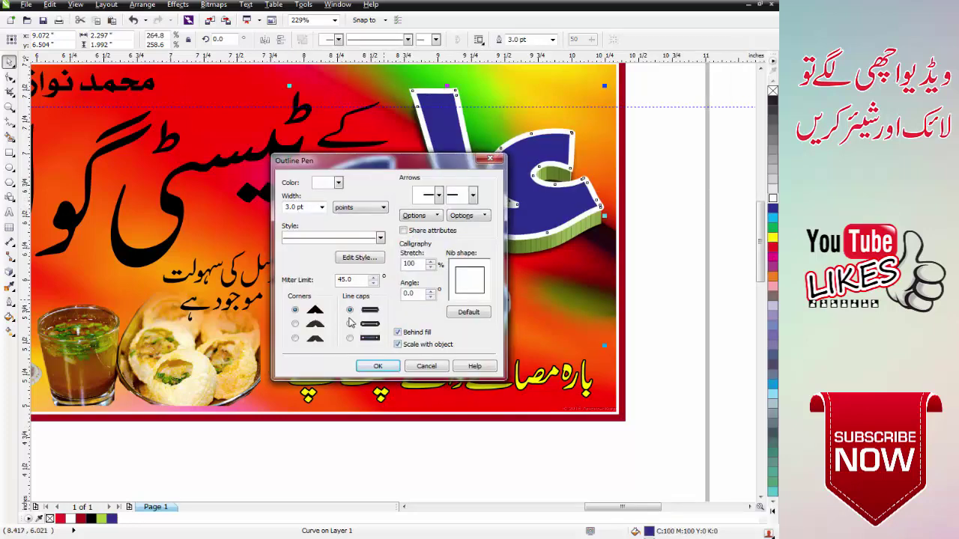
left_click(295, 324)
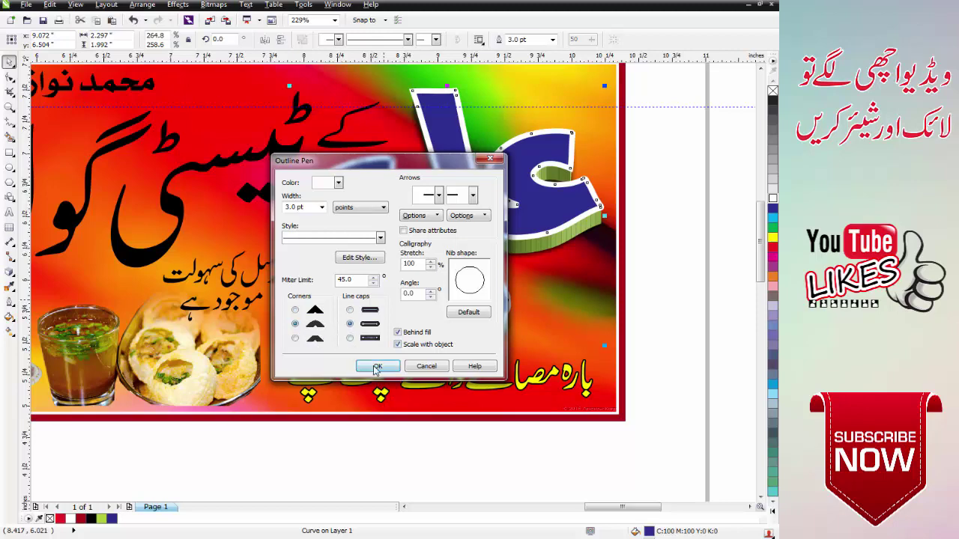
left_click(377, 367)
key("F12")
double_click(309, 207)
type("3")
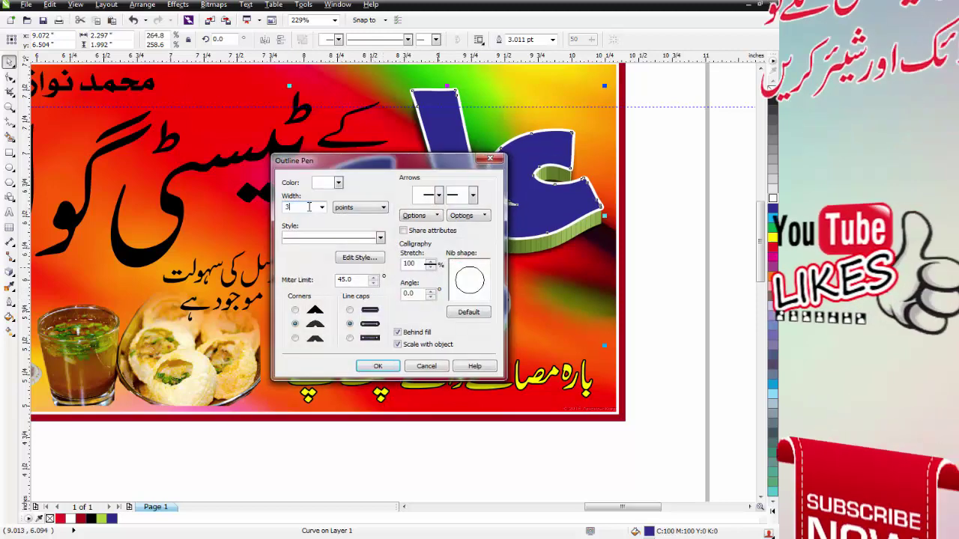
type(".5")
key("Return")
Step: Recolour the front face of علی to dark green with CMYK values C100 M0 Y100 K40
left_click(772, 232)
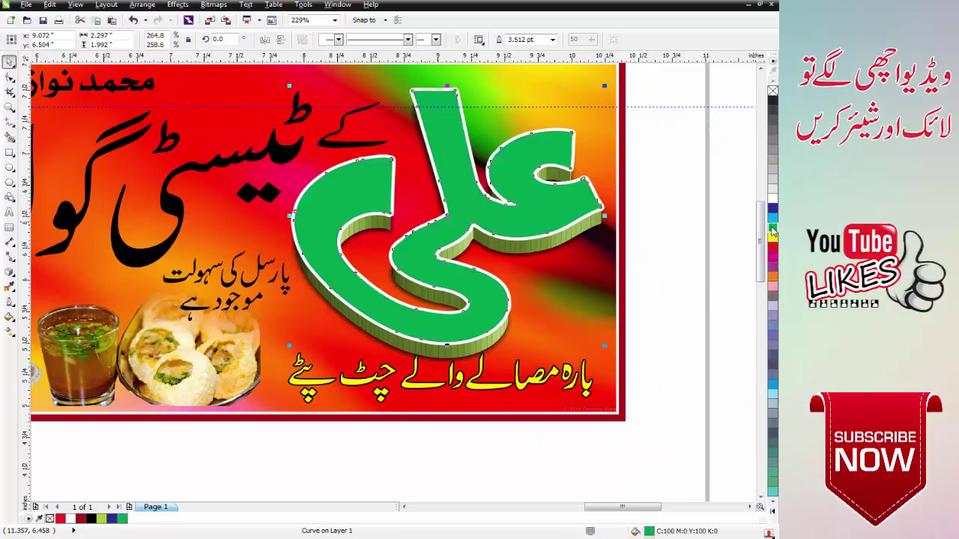
double_click(650, 532)
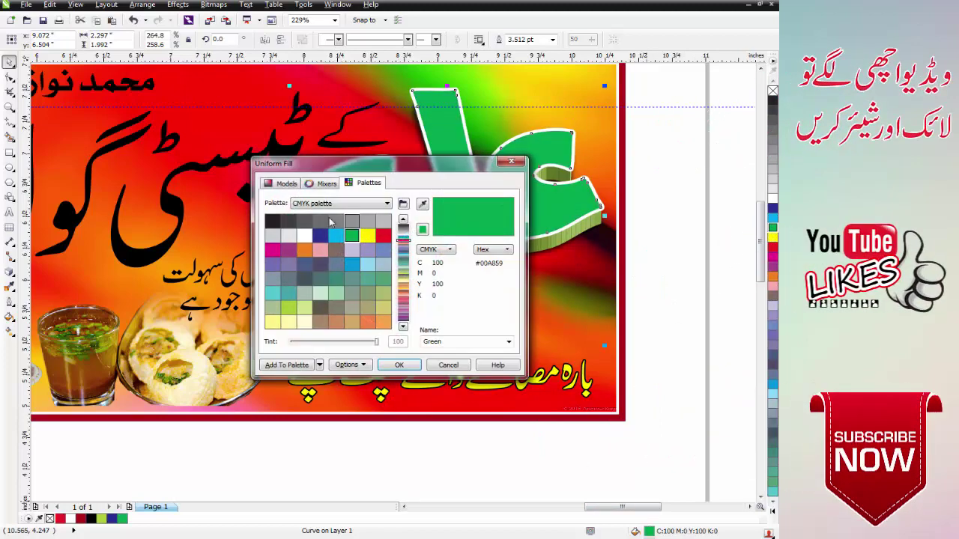
left_click(284, 183)
type("4")
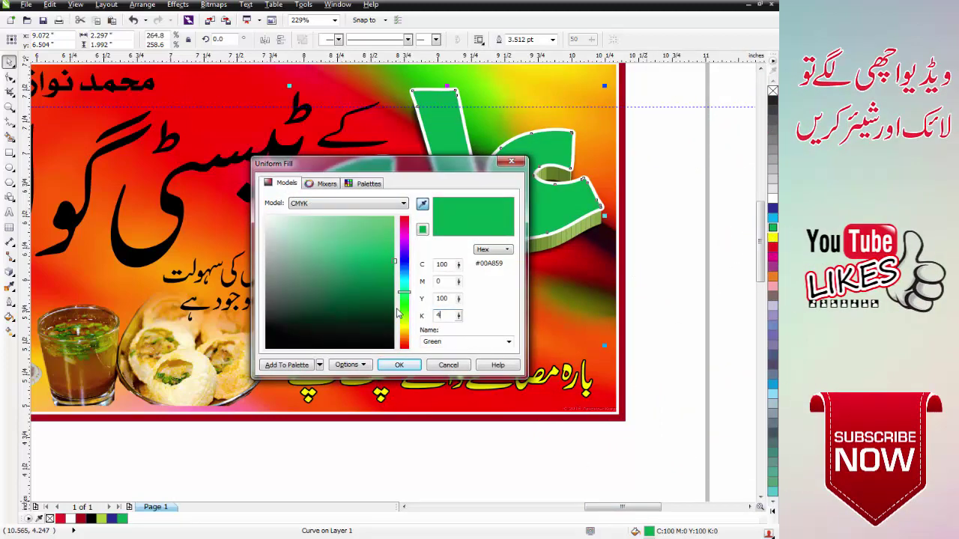
type("0")
key("Return")
Step: Try a vertical linear fountain fill from green to yellow on the front face of علی, and undo it
scroll(631, 279, "down", 4)
key("F2")
left_click_drag(427, 197, 660, 328)
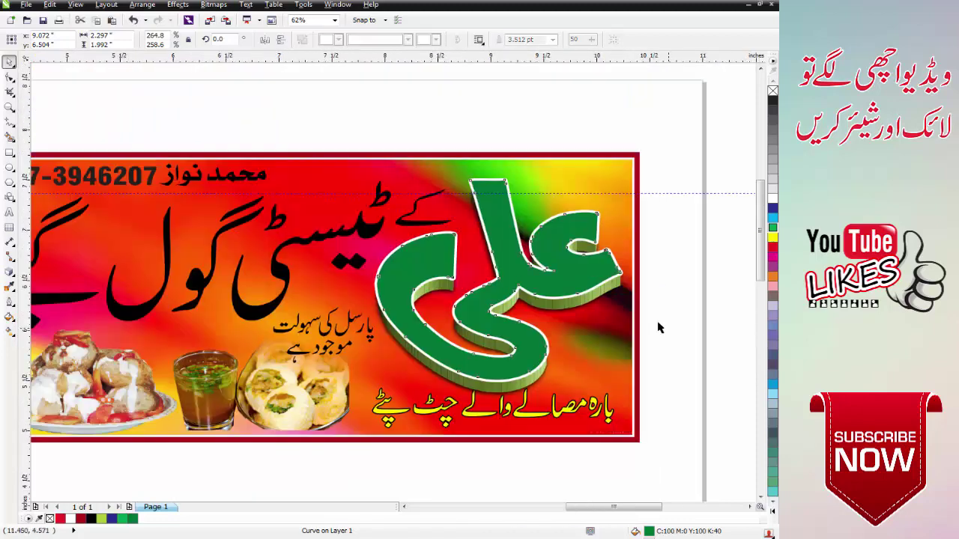
key("g")
left_click_drag(566, 268, 565, 241)
left_click(772, 237)
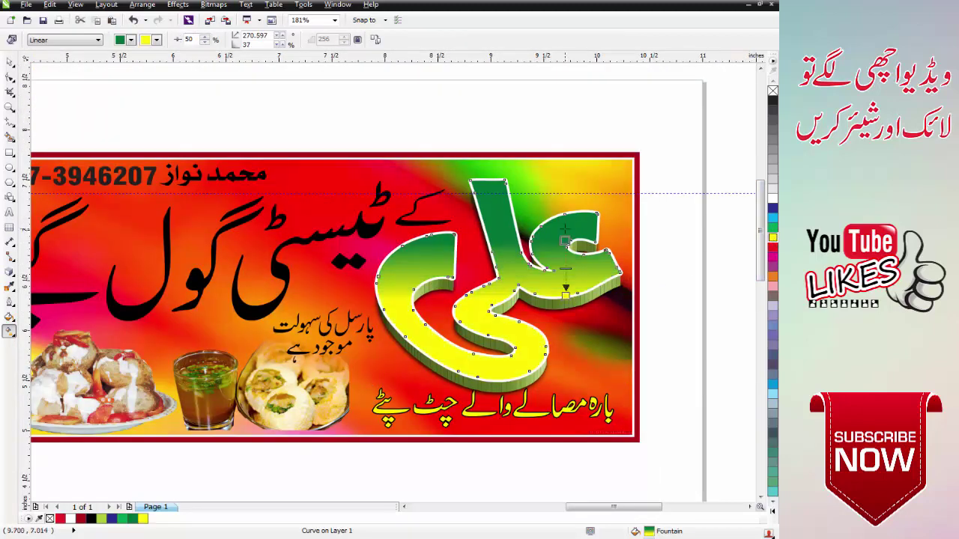
key("ctrl+z")
key("ctrl+z")
key("ctrl+z")
key("space")
key("Escape")
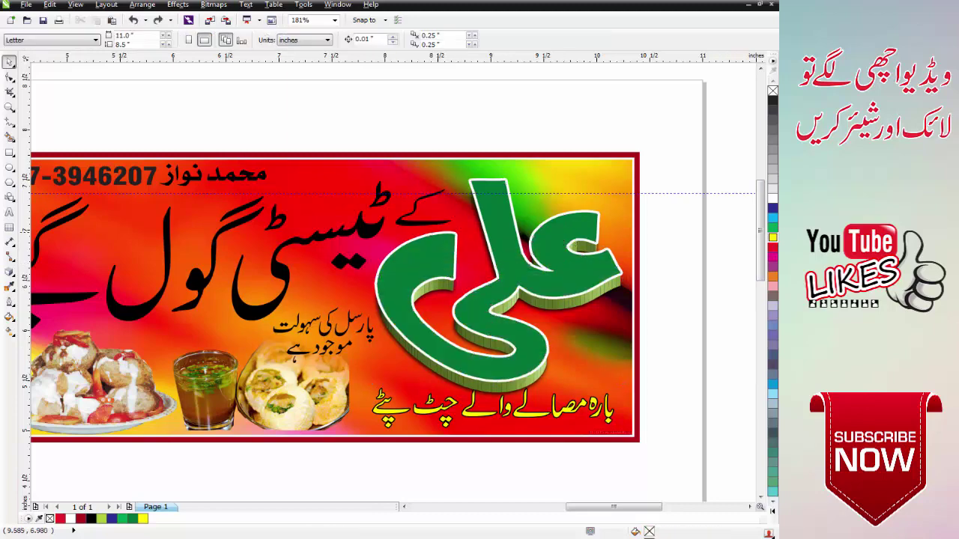
Step: Fill the کے ٹیسٹی گول گپے lettering with blue and give it a white 3.5-point outline
scroll(530, 235, "down", 3)
key("F2")
scroll(484, 243, "up", 3)
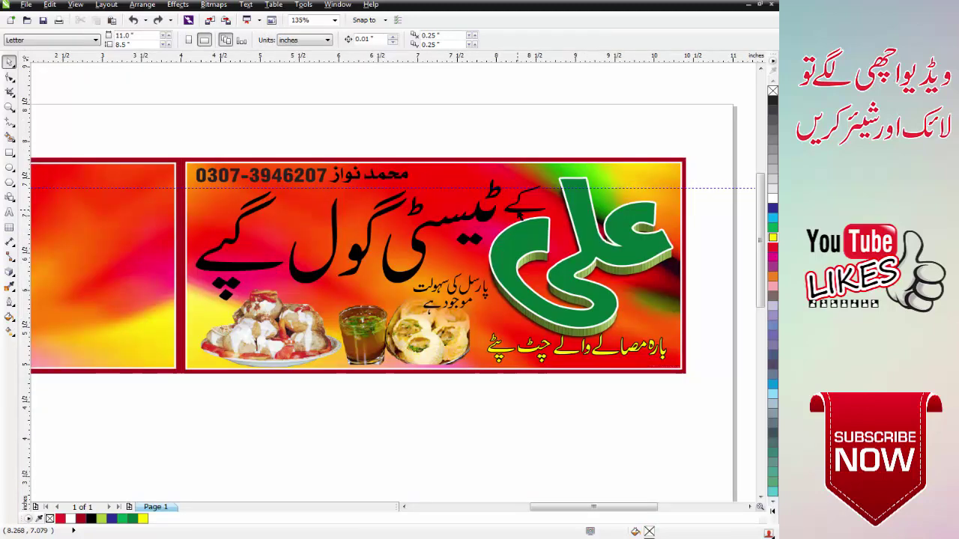
left_click(484, 213)
left_click(773, 212)
key("F12")
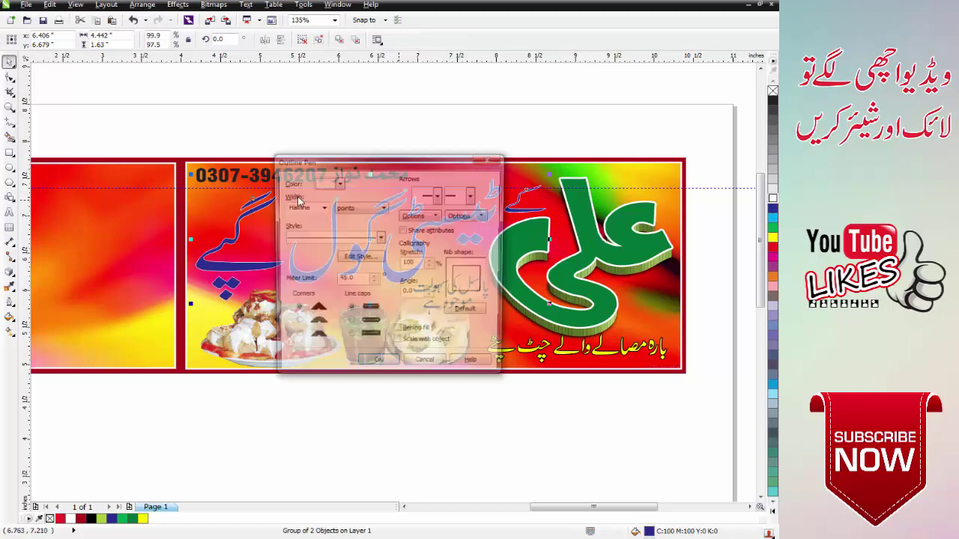
key("Return")
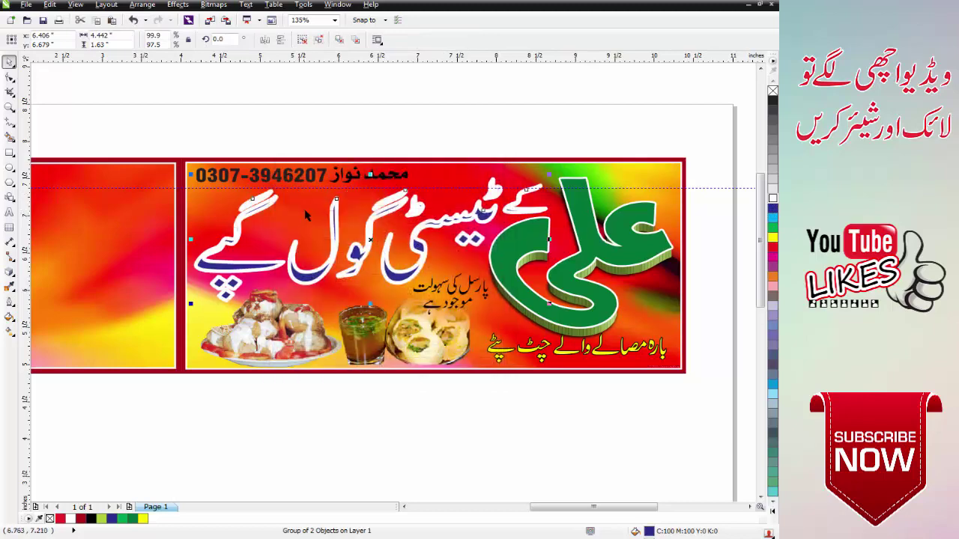
Step: Set the outline of کے ٹیسٹی گول گپے to rounded corners, behind the fill and scaling with the object
key("F12")
left_click(406, 333)
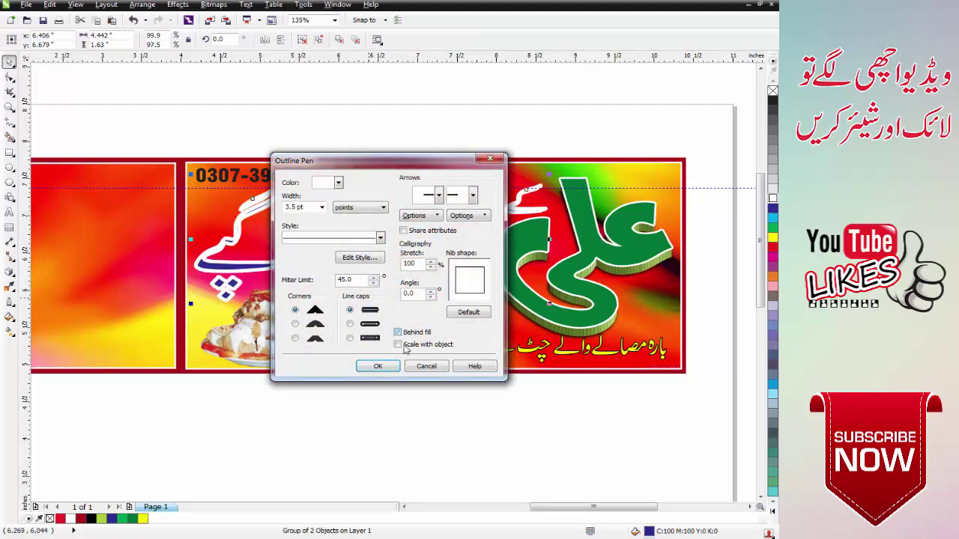
left_click(294, 323)
left_click(377, 366)
Step: Offset a copy of کے ٹیسٹی گول گپے behind the original by 0.02 inches right and 0.03 inches down, and fill it black
scroll(559, 257, "up", 2)
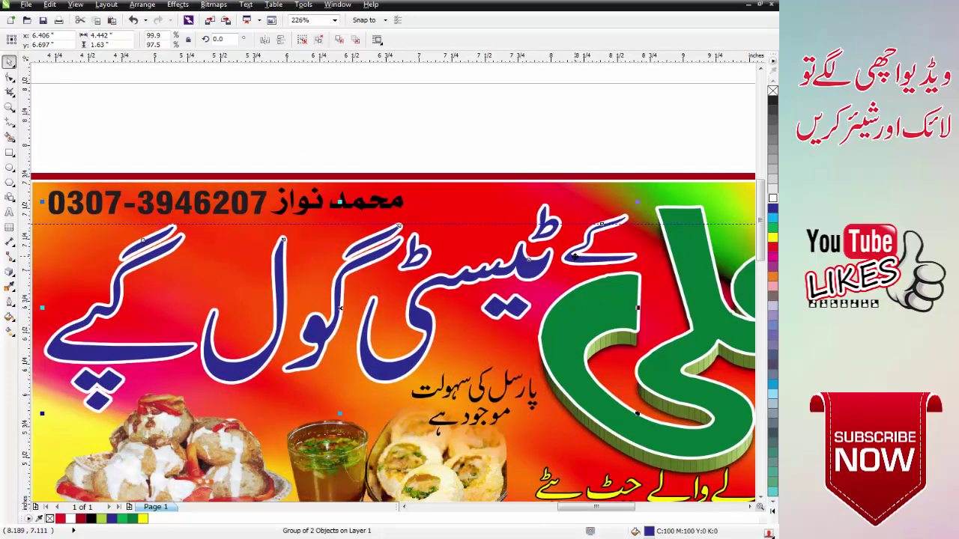
key("Down")
key("Right")
key("Down")
key("Right")
key("Down")
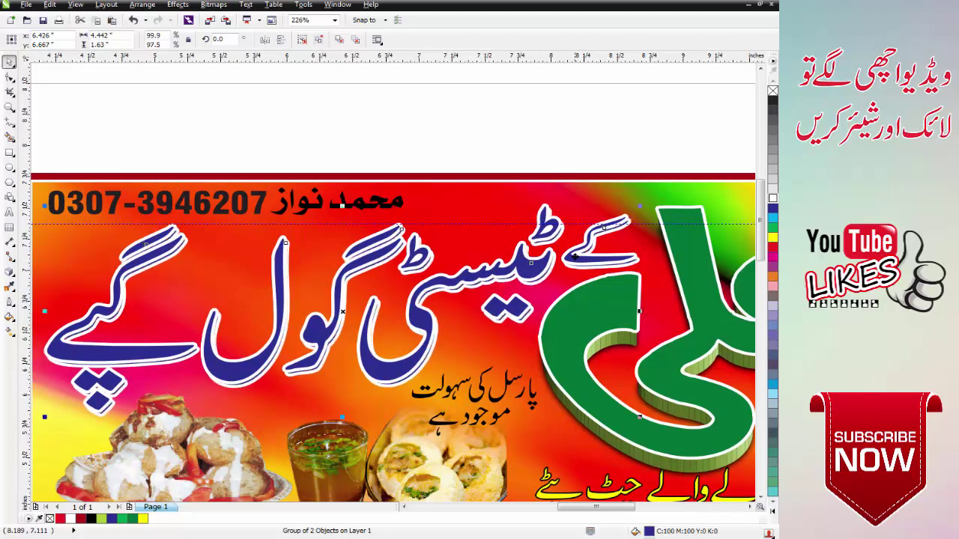
left_click(92, 519)
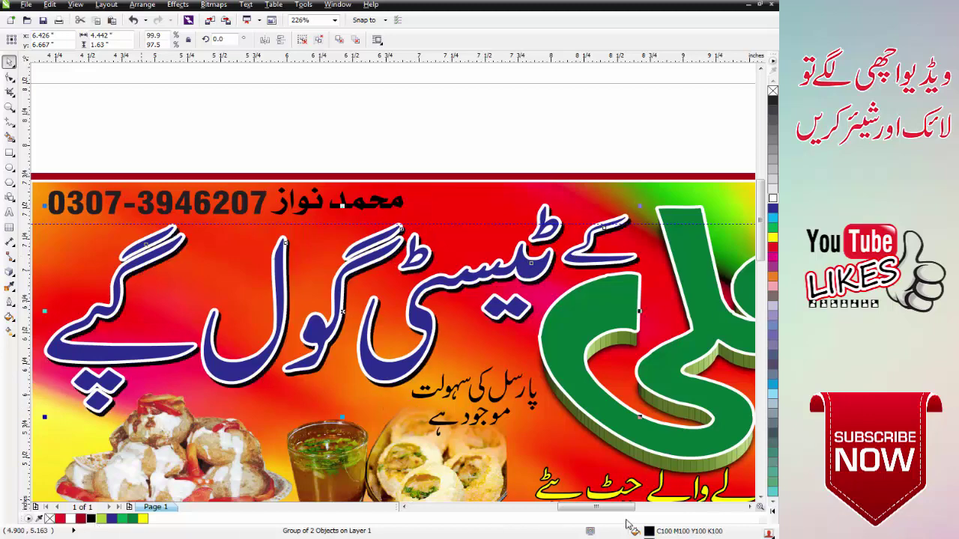
Step: Set the fill of the offset shadow copy to C55 M55 Y55 K100
double_click(649, 532)
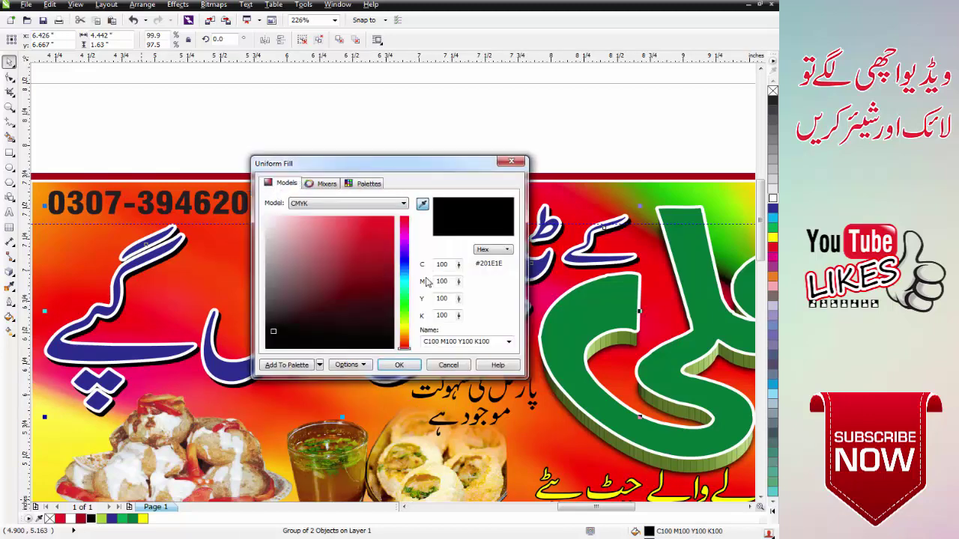
type("55")
key("Tab")
type("55")
key("Tab")
type("55")
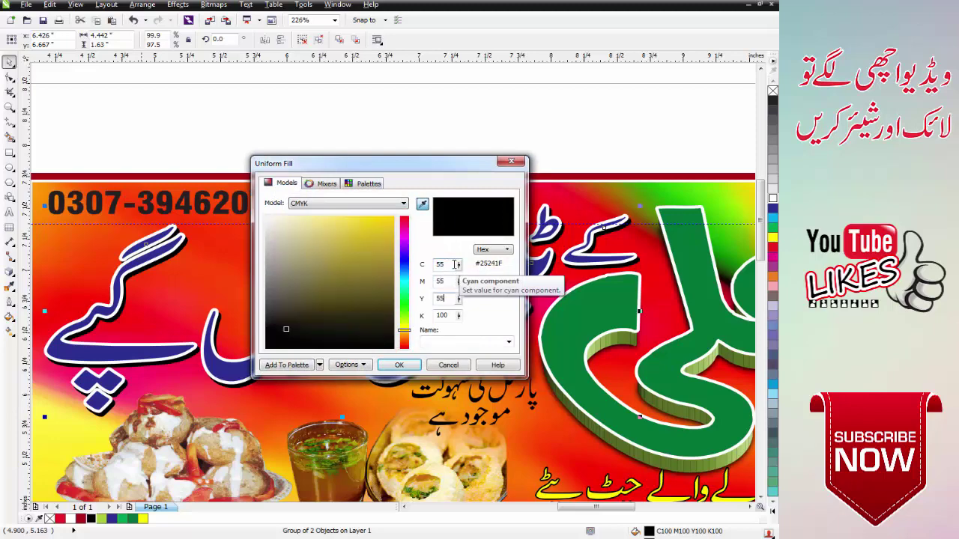
key("Return")
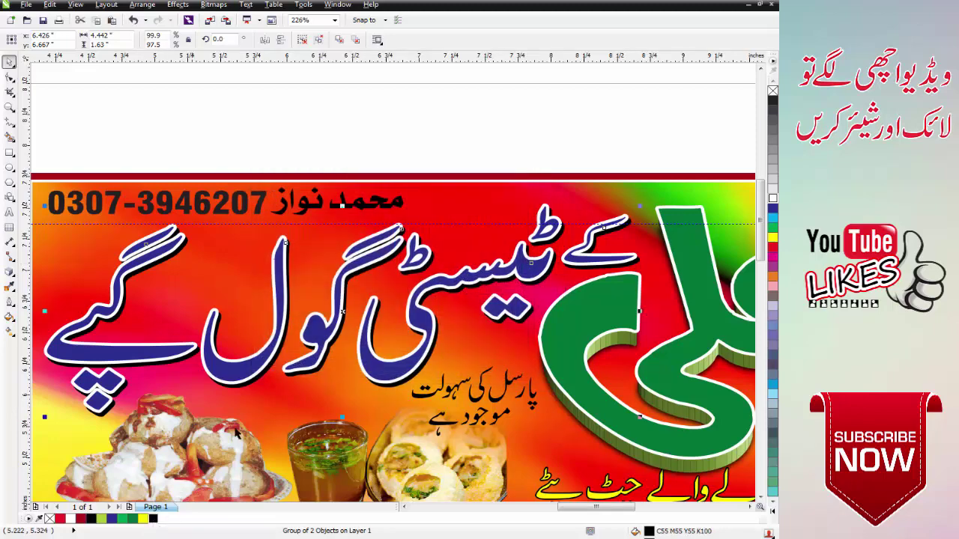
Step: Fill the contact name and phone number line above the blue lettering with white
scroll(237, 433, "down", 2)
scroll(140, 311, "up", 3)
left_click(689, 218)
left_click_drag(690, 219, 134, 333)
left_click(773, 198)
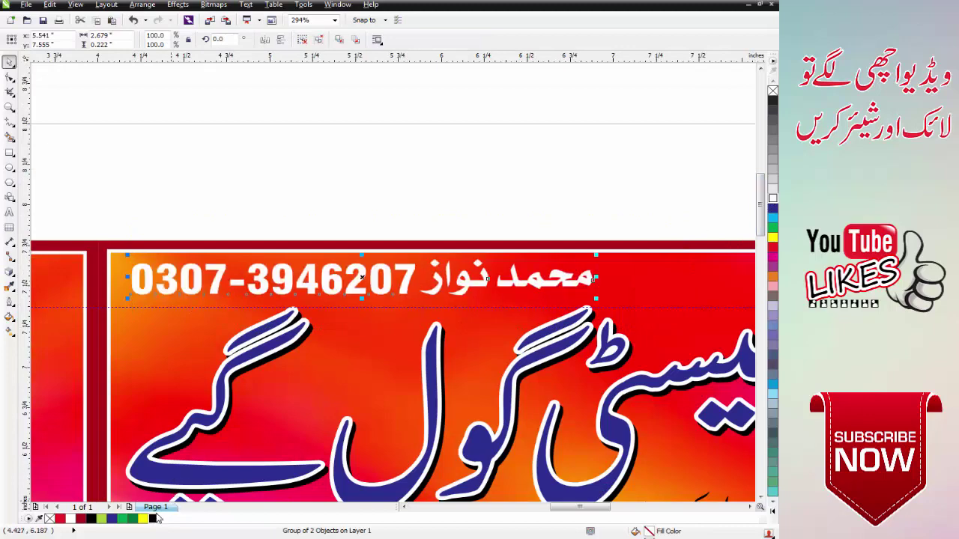
Step: Give the contact line a black 1.5-point outline with rounded corners, placed behind the fill and scaling with the object
key("F12")
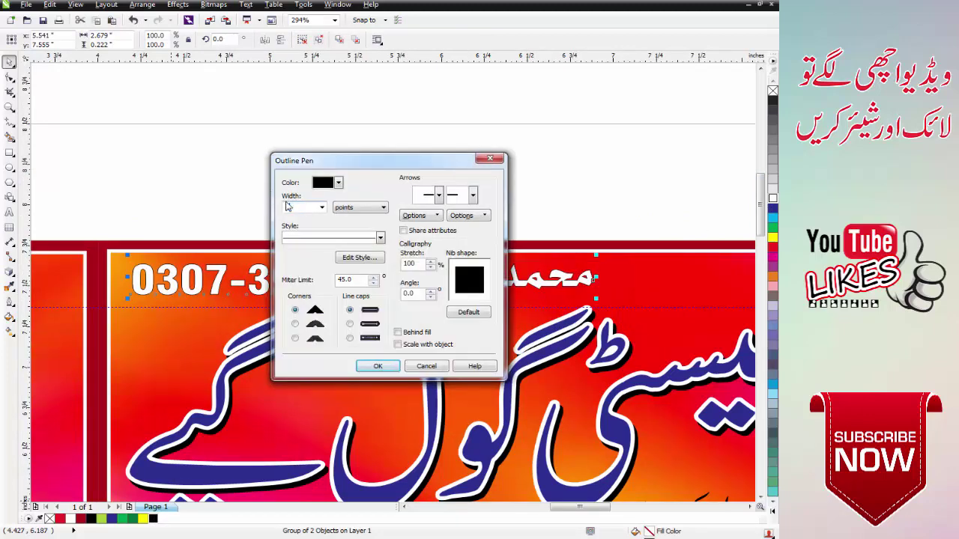
type("1.5")
key("Return")
key("F12")
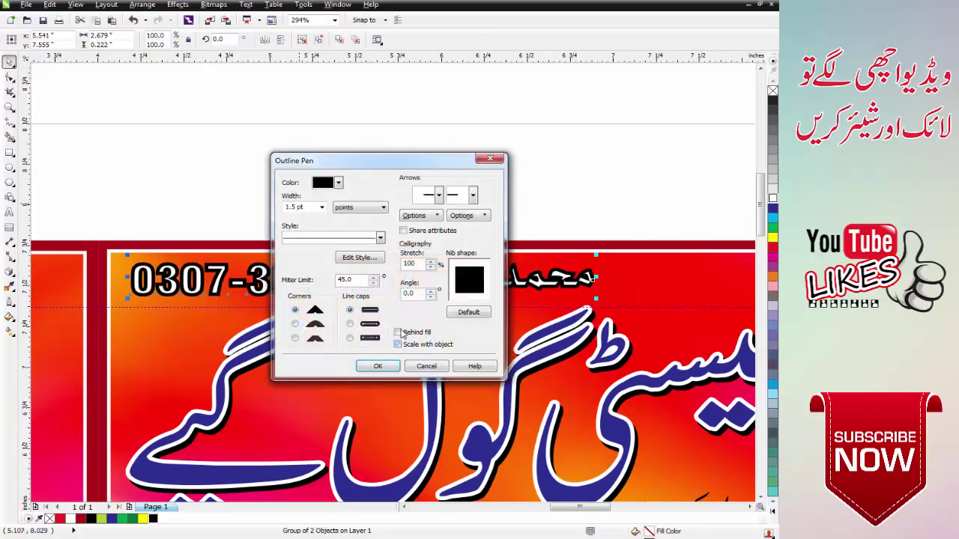
left_click(295, 323)
left_click(378, 365)
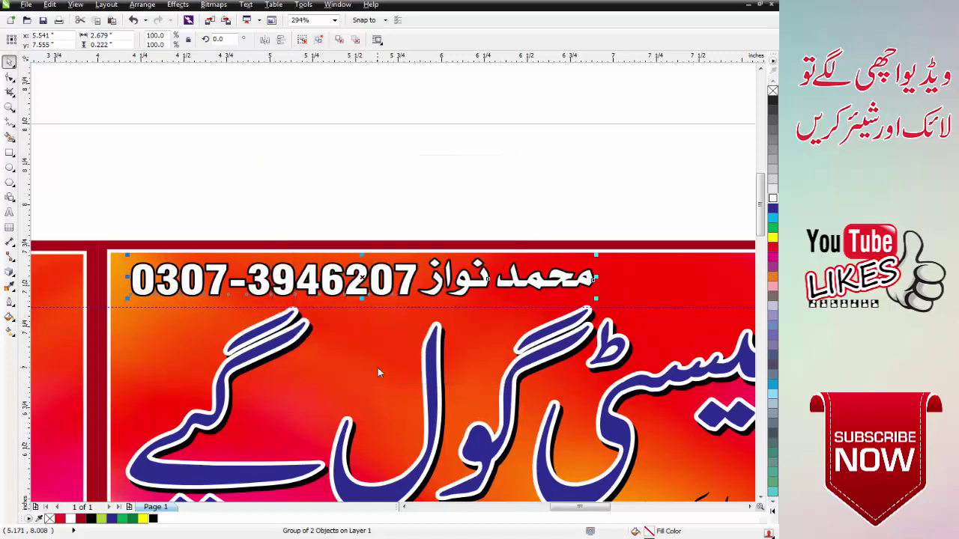
Step: Try thinner outlines on the contact line, including a width of 0.5 points
scroll(322, 310, "down", 3)
scroll(395, 298, "up", 4)
key("F12")
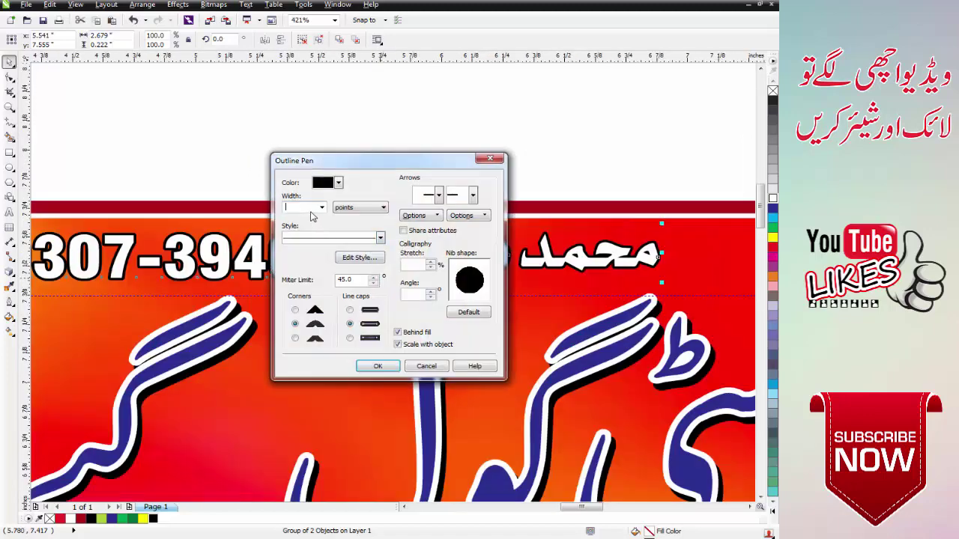
key("Return")
key("F12")
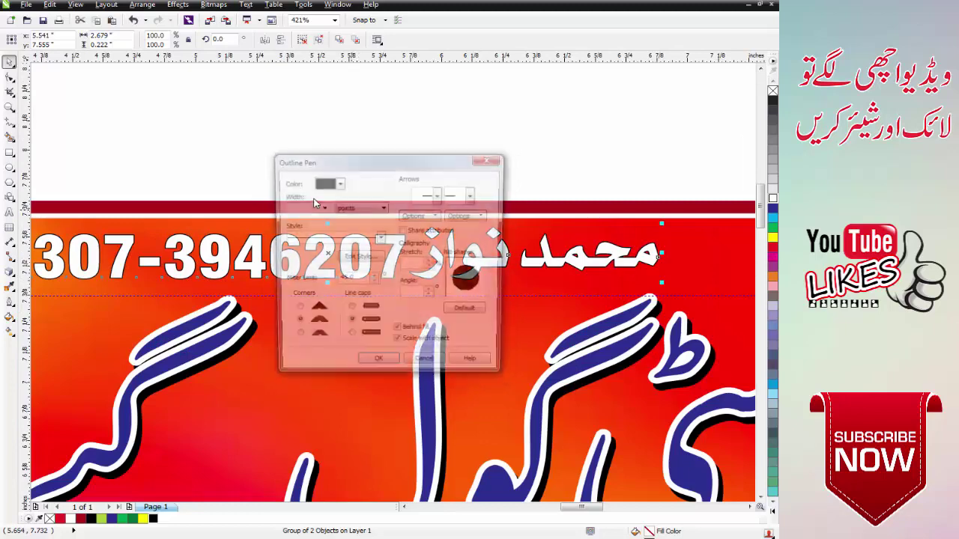
key("Return")
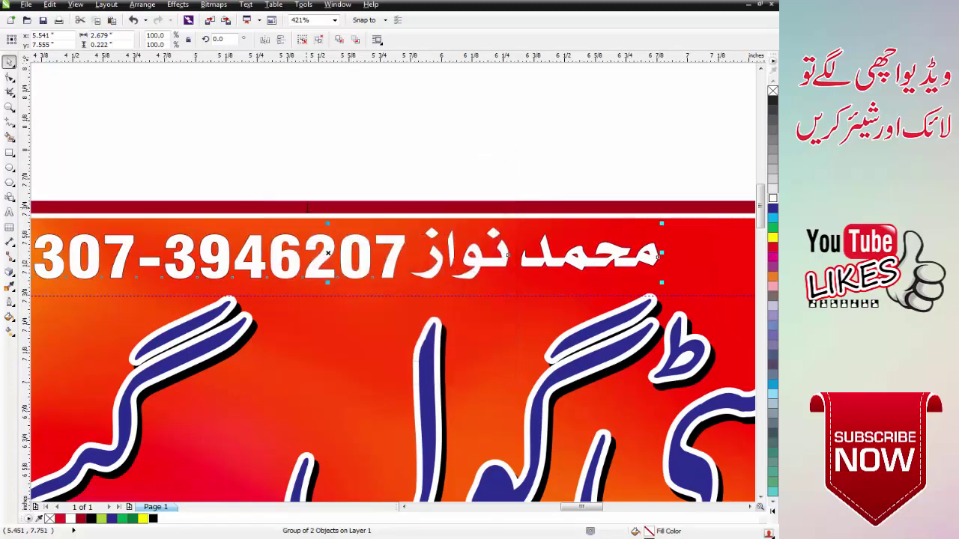
key("F12")
type(".5")
key("Return")
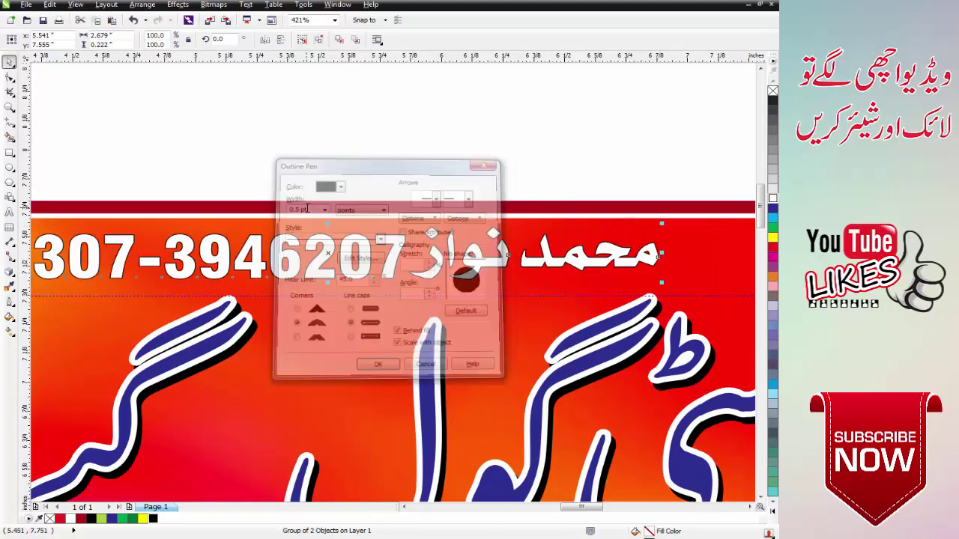
Step: Set the contact line's outline width to 0.8 points and deselect it
key("F12")
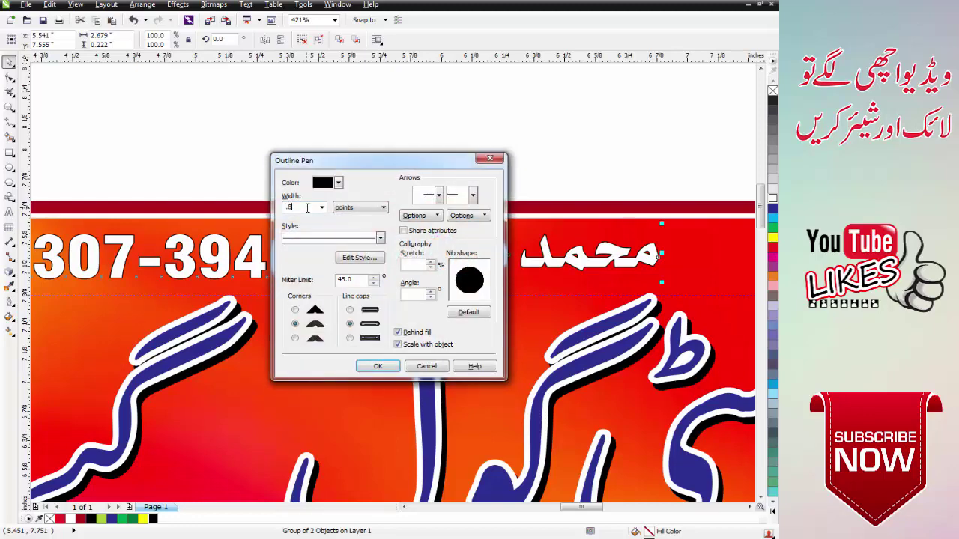
type(".8")
key("Return")
scroll(436, 290, "down", 3)
key("F2")
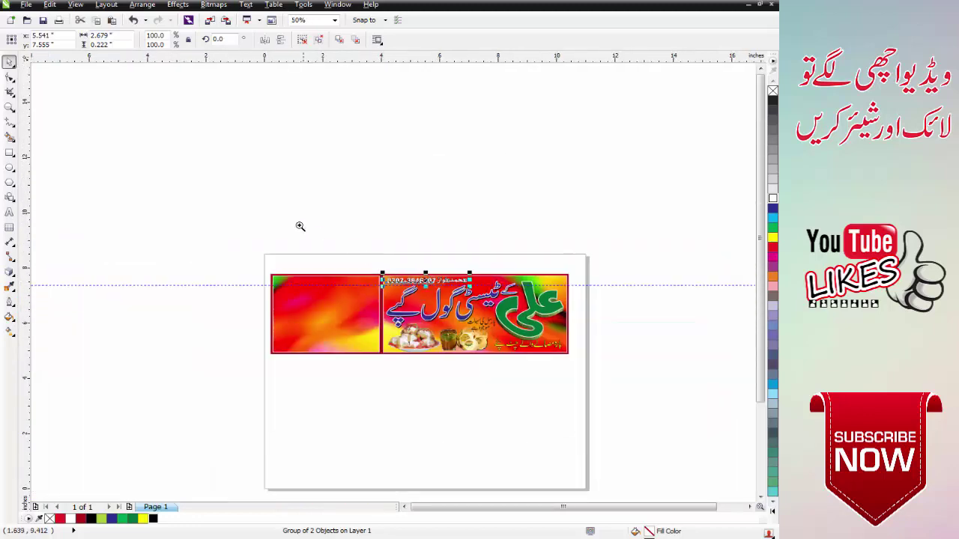
left_click_drag(300, 225, 526, 362)
key("Escape")
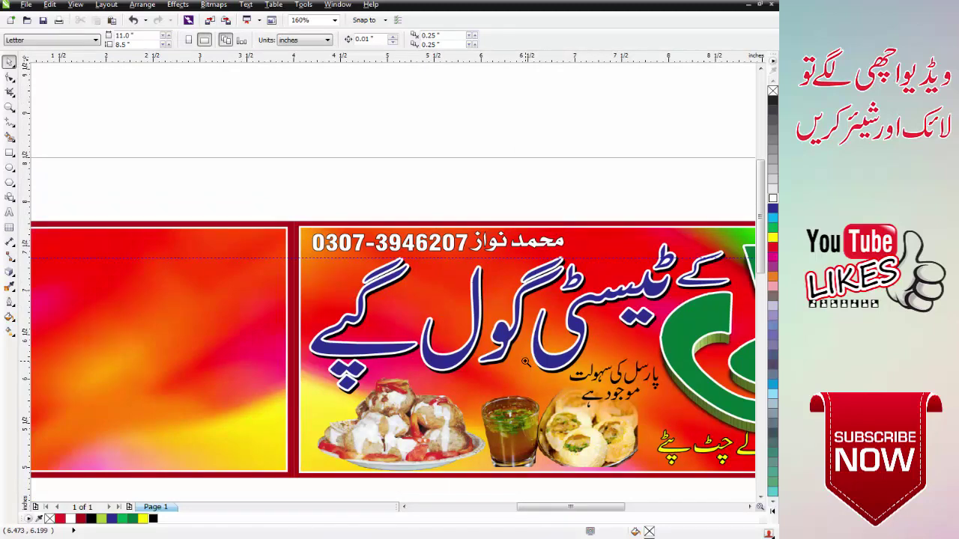
Step: Shrink the پارسل کی سہولت موجود ہے caption to about 0.88 by 0.52 inches and fill it with red (C0 M100 Y100 K0)
scroll(454, 327, "down", 3)
scroll(404, 280, "up", 3)
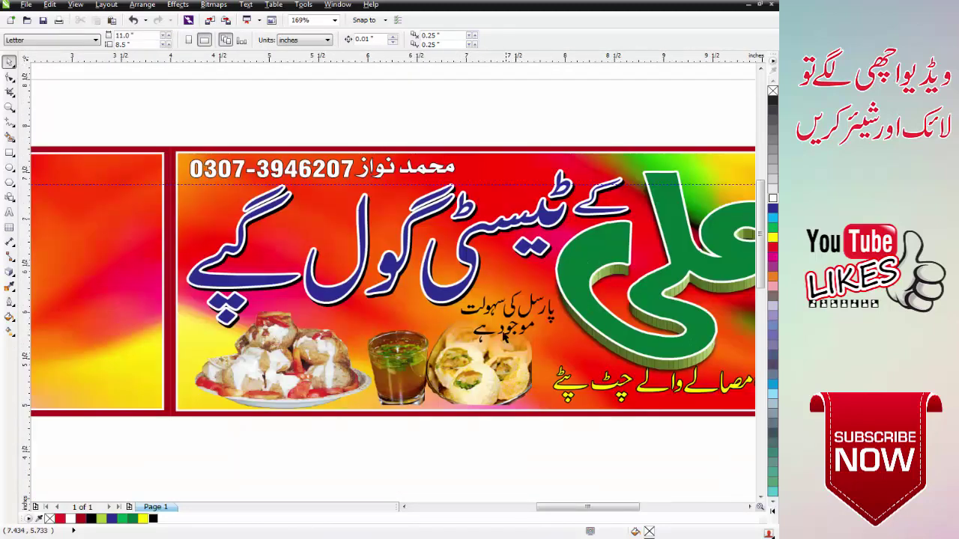
left_click_drag(598, 347, 598, 348)
left_click(558, 286, "shift")
key("Escape")
left_click(550, 301)
left_click_drag(558, 288, 540, 300)
left_click(774, 251)
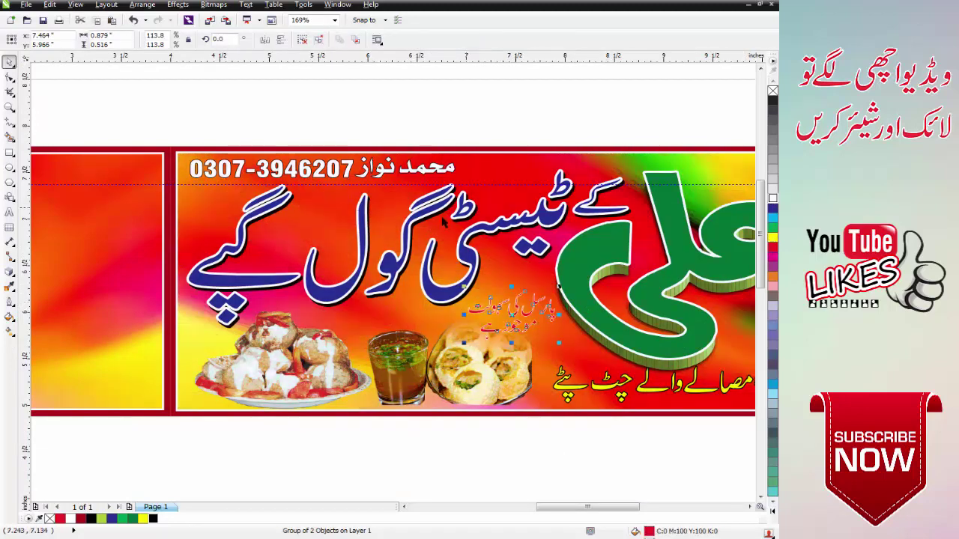
Step: Give the پارسل کی سہولت موجود ہے caption a white 1-point outline with rounded corners, placed behind the fill and scaling with the object
key("F12")
key("Return")
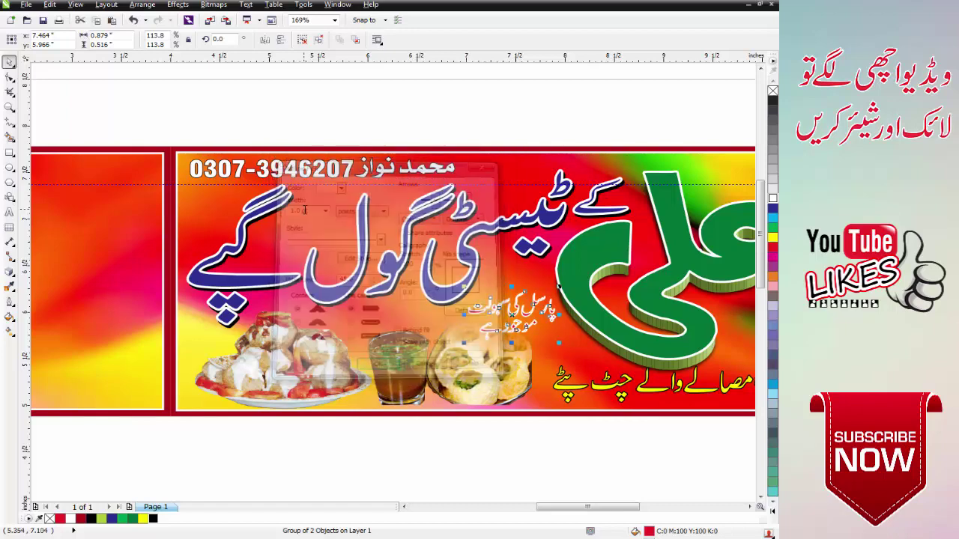
scroll(558, 340, "up", 3)
key("F12")
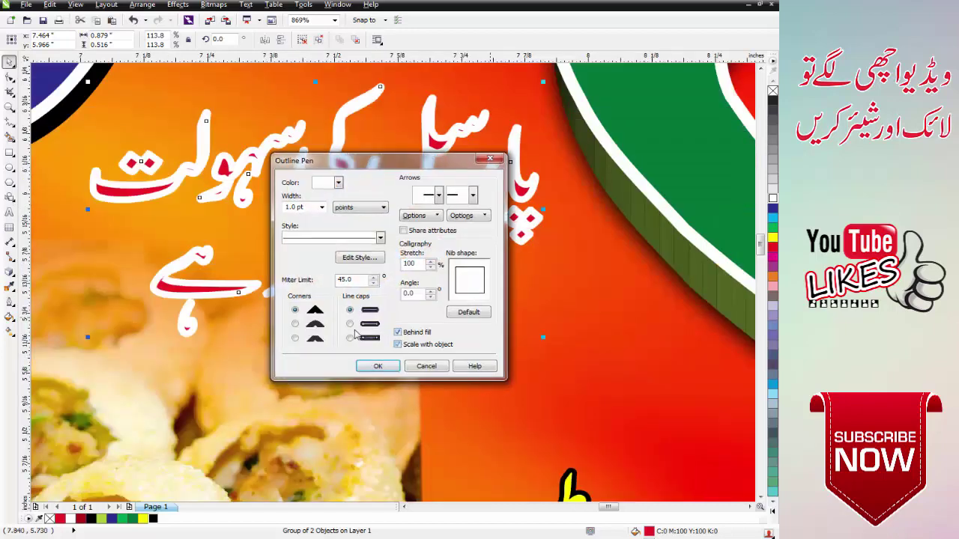
left_click(295, 324)
left_click(377, 366)
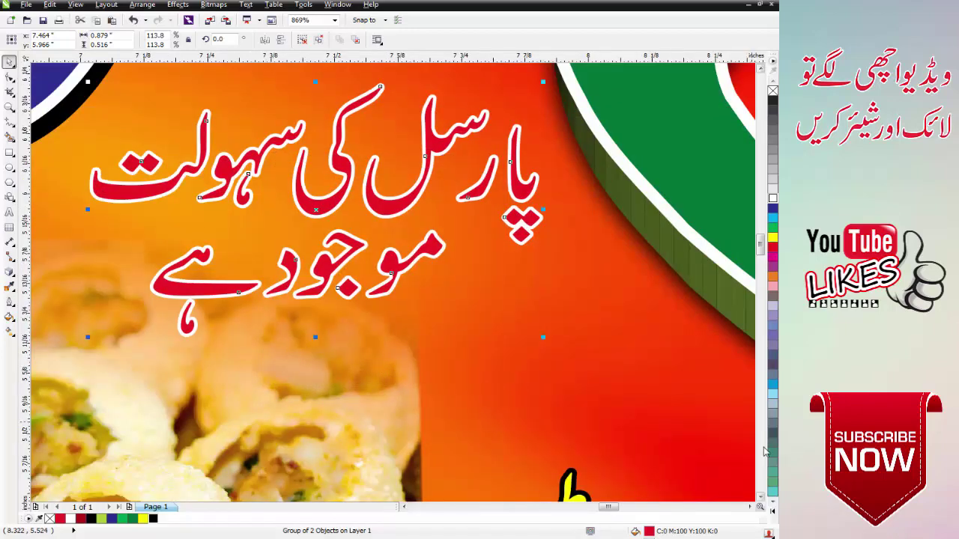
Step: Fill the caption green (C100 M0 Y100 K0) and add a duplicate offset slightly down and right, with magenta fill and outline, as its shadow
left_click(773, 209)
left_click(772, 230)
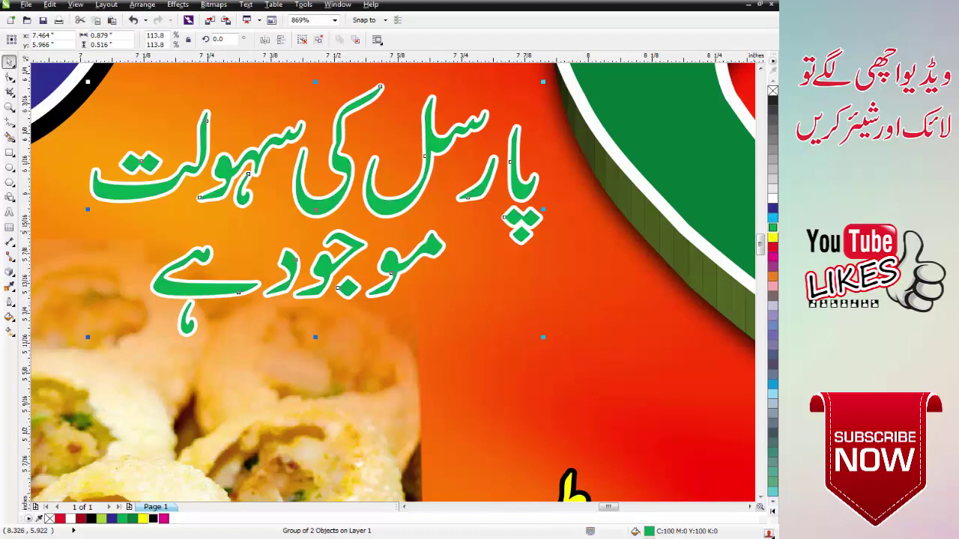
key("KP_Add")
key("Down")
key("Right")
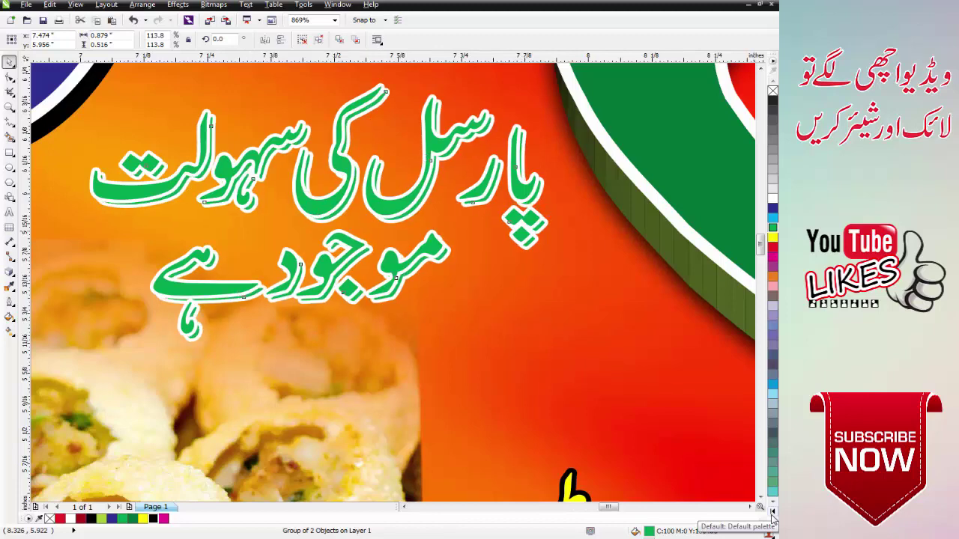
key("Down")
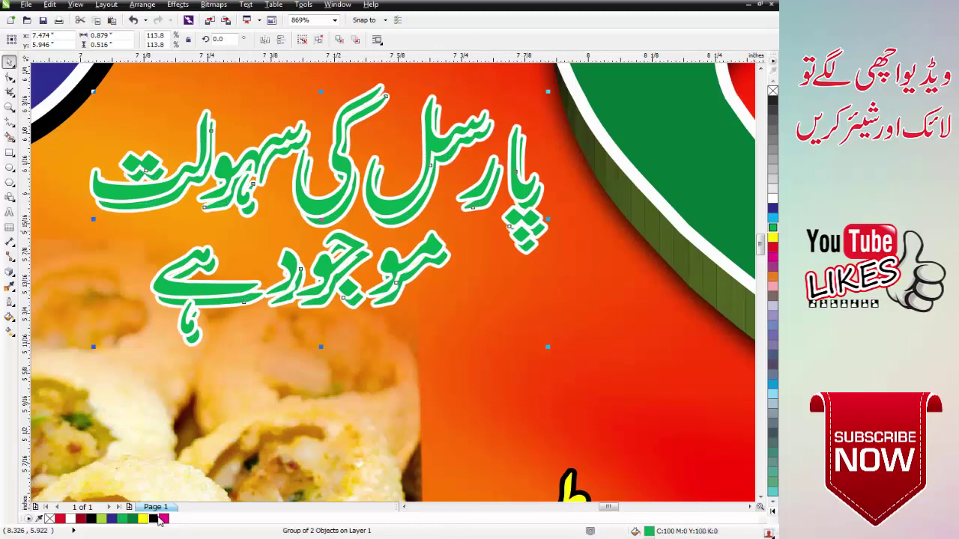
left_click(157, 519)
left_click(164, 518)
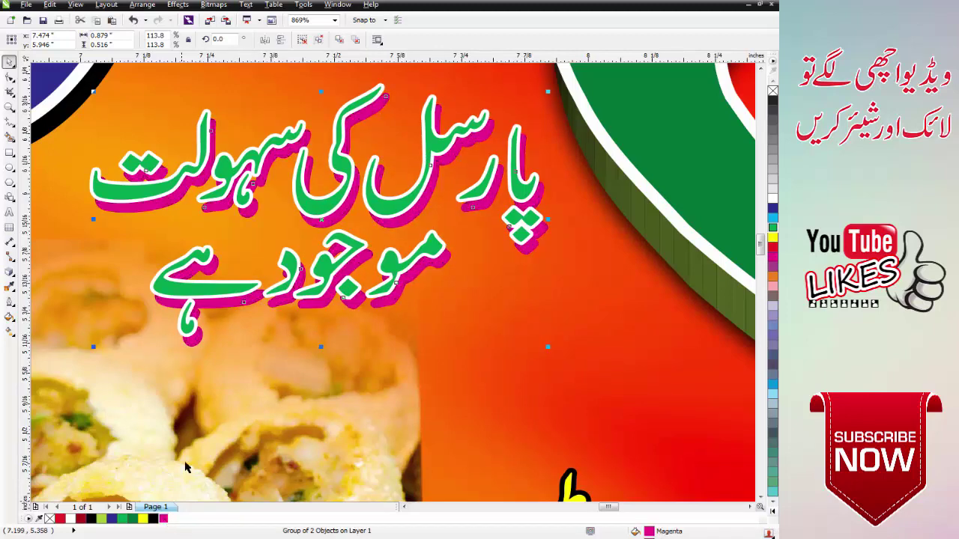
Step: Recolour the caption's front copy blue (C100 M100 Y0 K0) and adjust its offset over the magenta copy
left_click_drag(323, 219, 326, 202)
key("Escape")
left_click(322, 200)
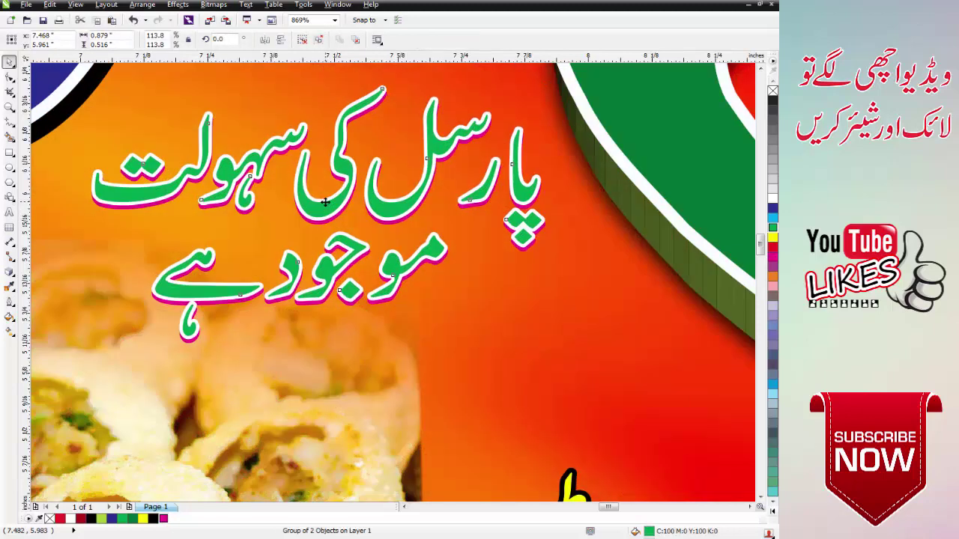
left_click(772, 210)
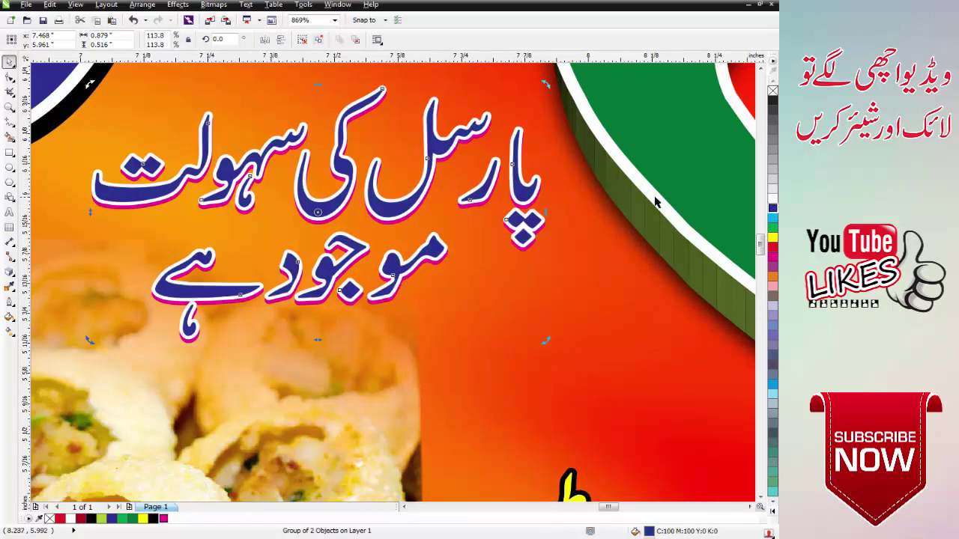
left_click_drag(532, 187, 529, 185)
key("Escape")
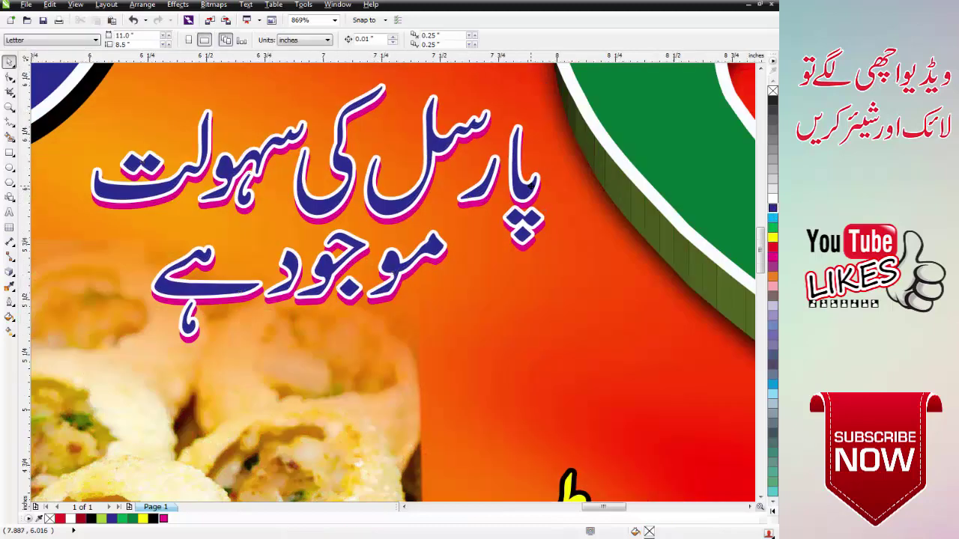
Step: Move the yellow بارہ مصالے والے چٹ پٹے caption slightly down toward the panel's border and reduce its height a little
scroll(529, 186, "down", 2)
scroll(415, 161, "down", 3)
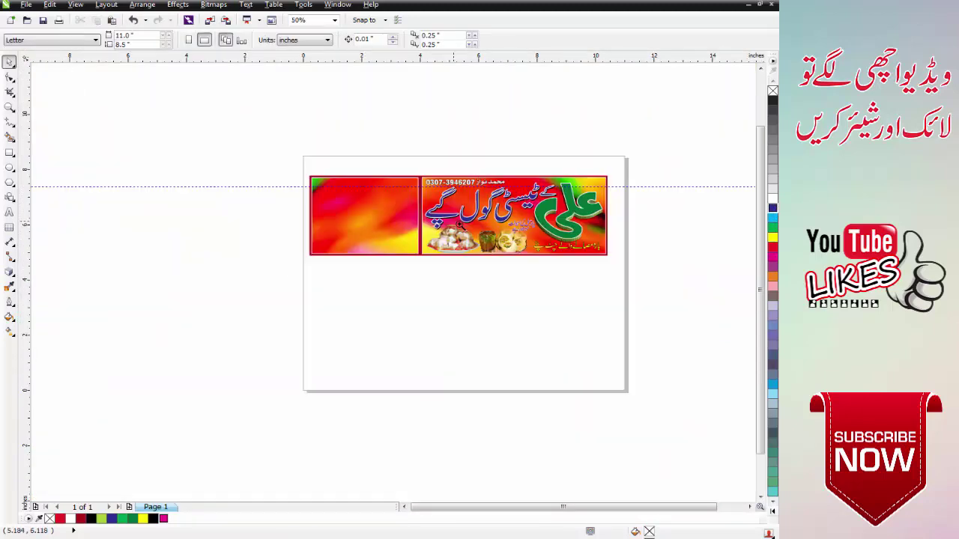
scroll(592, 278, "up", 4)
left_click(570, 266)
key("Escape")
left_click(563, 260)
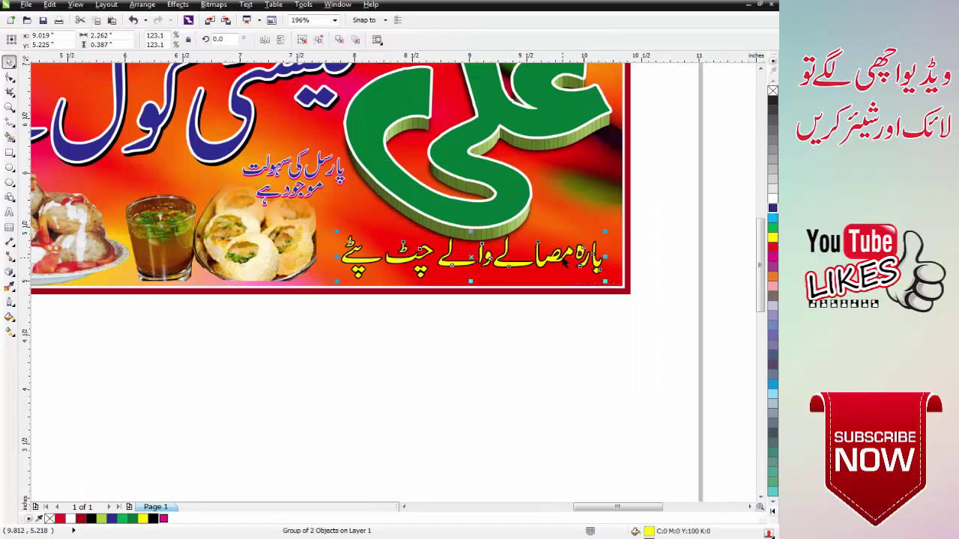
left_click_drag(563, 262, 562, 271)
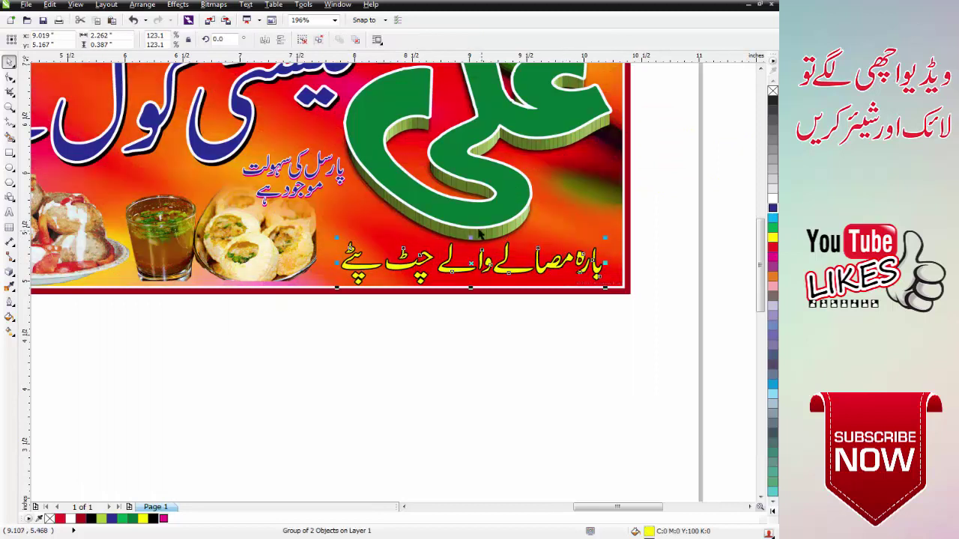
left_click_drag(470, 237, 471, 244)
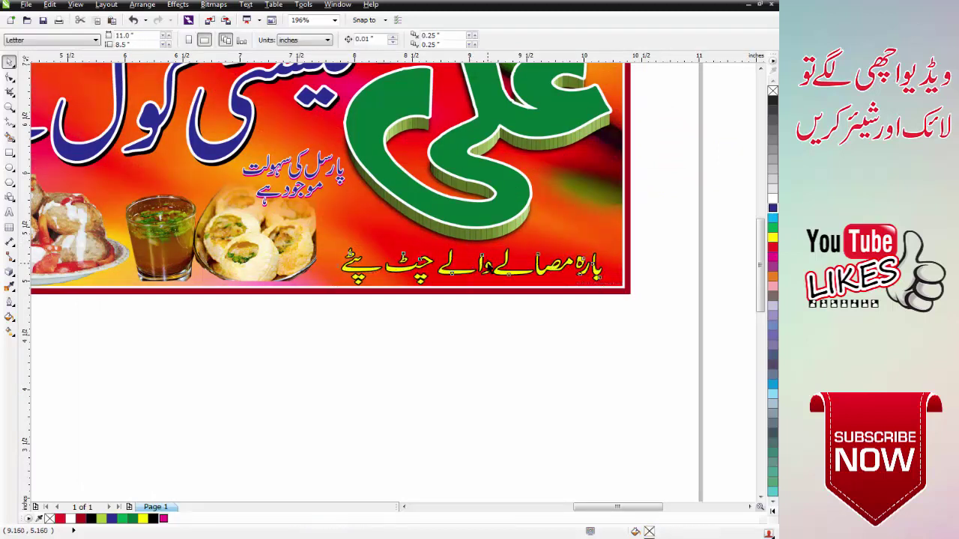
key("Escape")
Step: Review the layout of the whole banner and the lettering, pictures and captions on its main panel
scroll(329, 245, "down", 2)
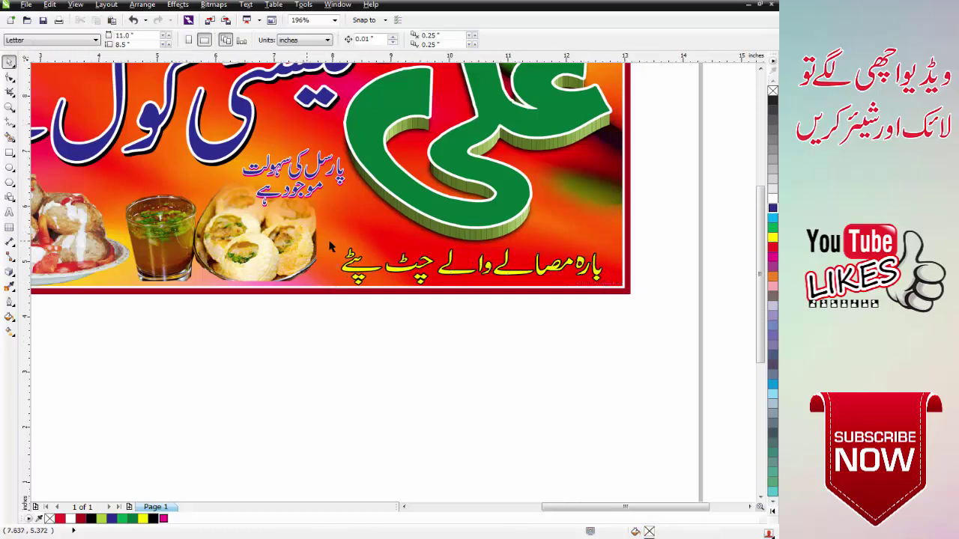
key("F2")
left_click_drag(191, 175, 435, 265)
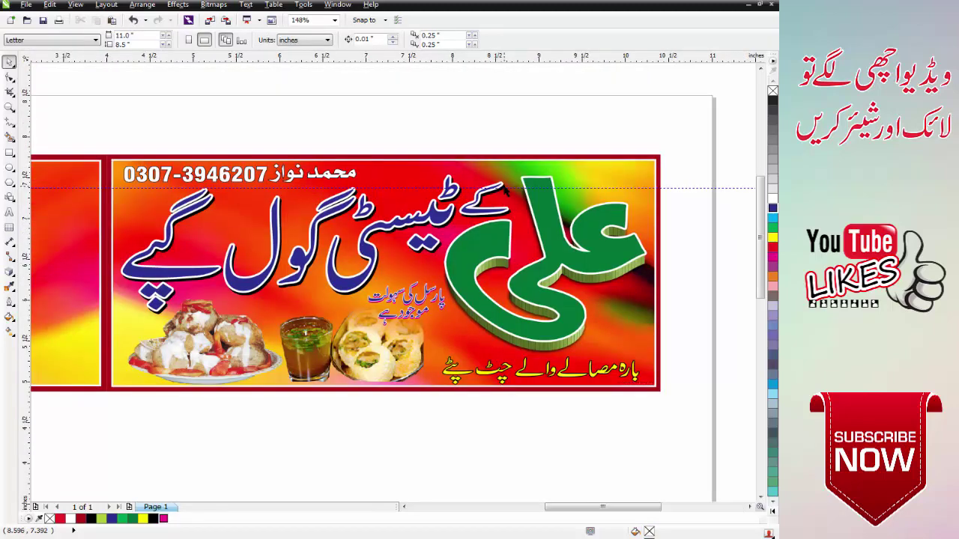
scroll(466, 145, "down", 4)
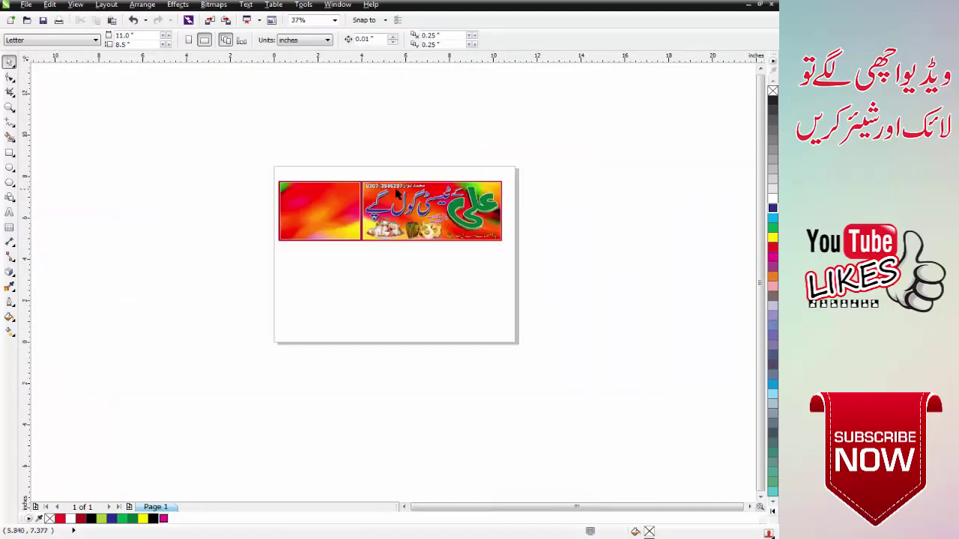
left_click_drag(306, 171, 506, 246)
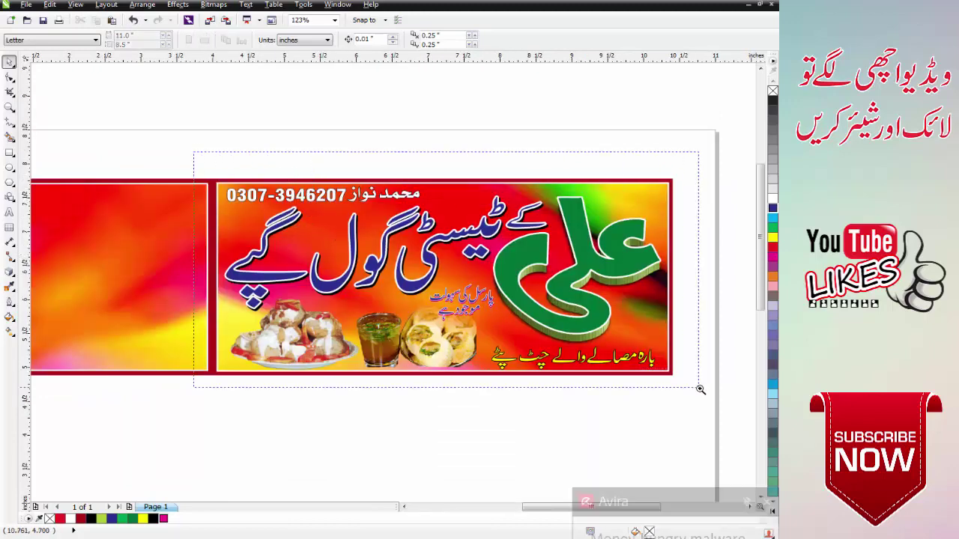
scroll(702, 390, "up", 1)
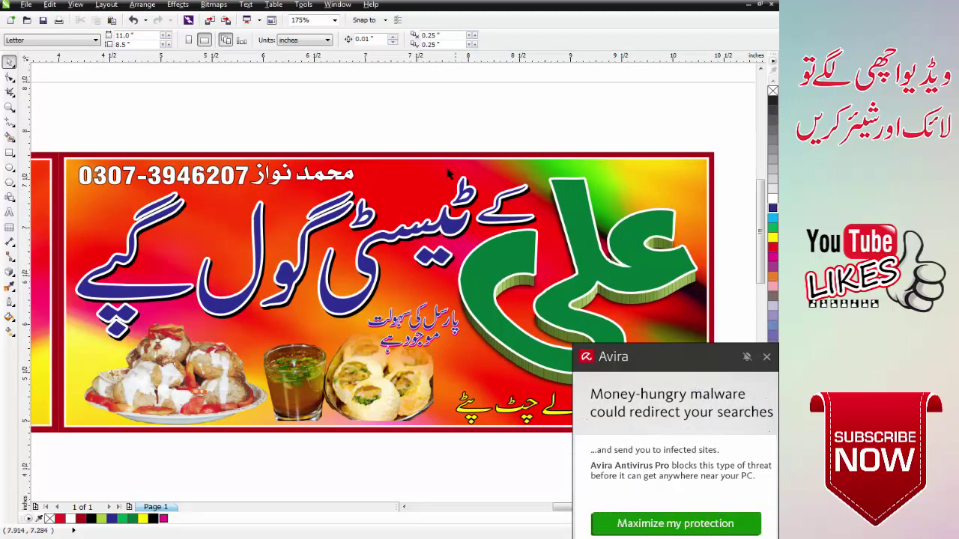
scroll(444, 138, "down", 2)
left_click_drag(613, 310, 663, 331)
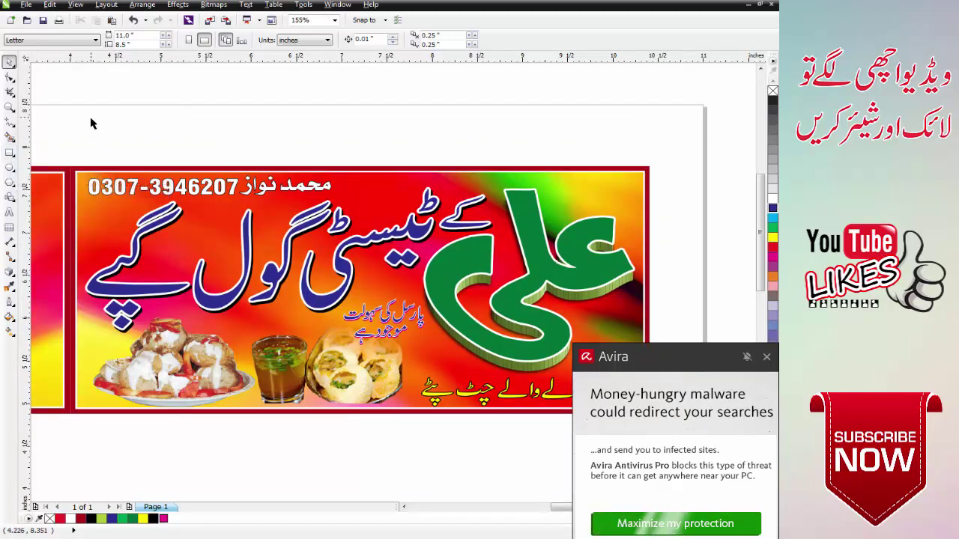
scroll(296, 167, "down", 3)
key("F2")
left_click_drag(169, 152, 405, 251)
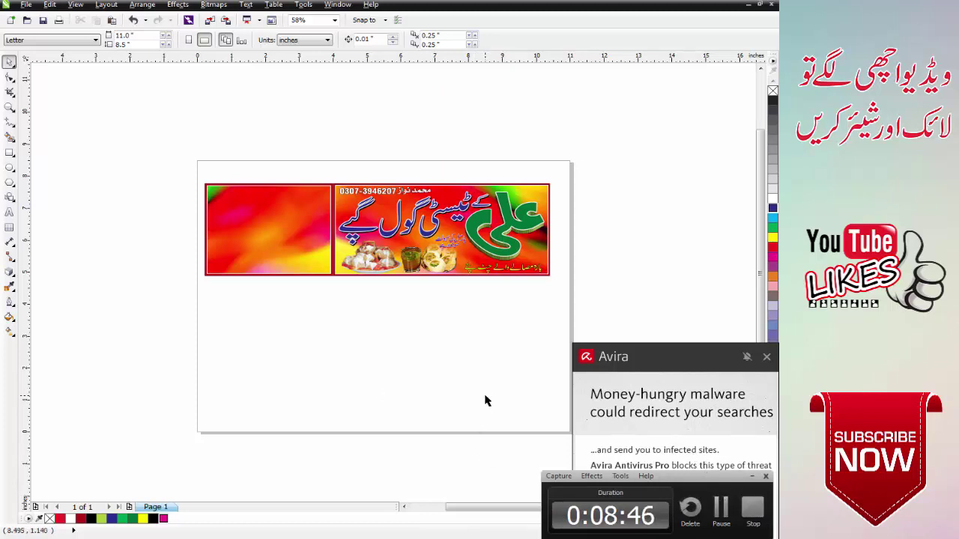
left_click(756, 481)
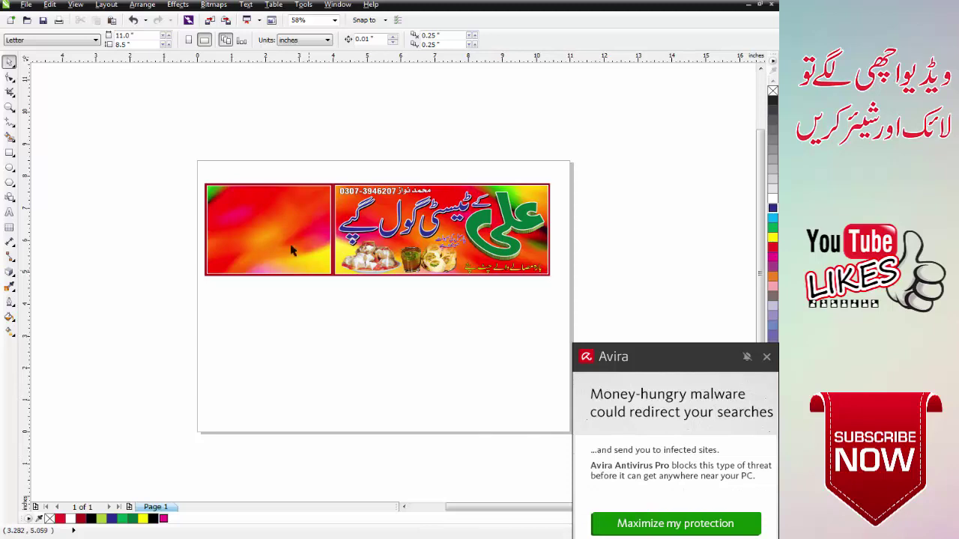
Step: Copy the extruded علی artwork from the main panel onto the empty side panel and group the copy
left_click_drag(181, 172, 577, 307)
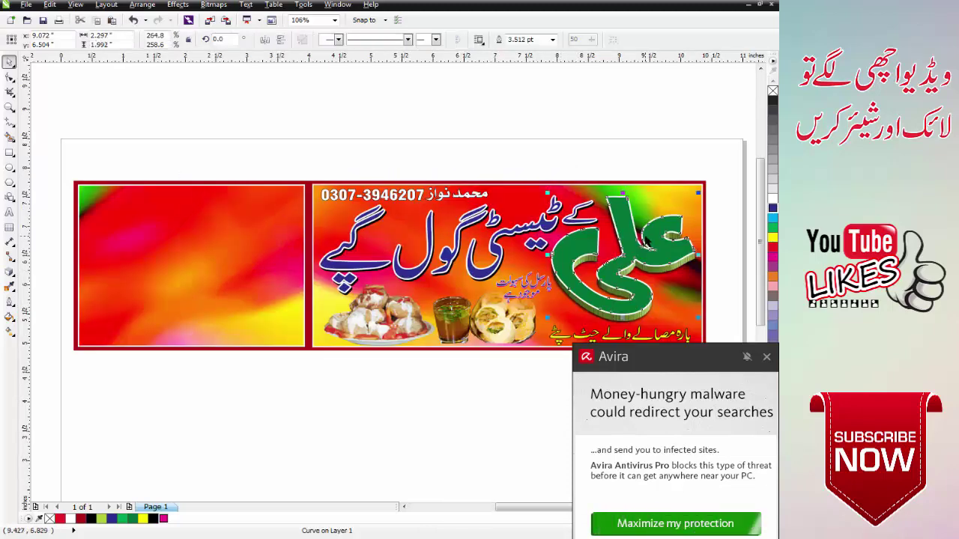
left_click_drag(723, 157, 543, 332)
left_click_drag(651, 255, 242, 251)
right_click(242, 252)
key("ctrl+g")
key("F3")
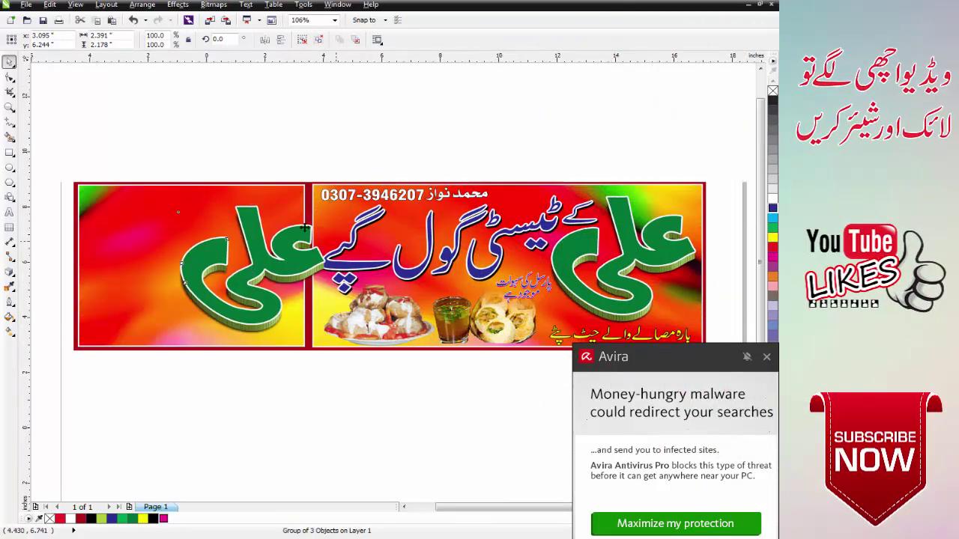
Step: Scale down the copied علی artwork and place it in the upper right corner of the side panel
key("F2")
left_click_drag(146, 191, 456, 318)
key("Escape")
left_click_drag(424, 283, 409, 276)
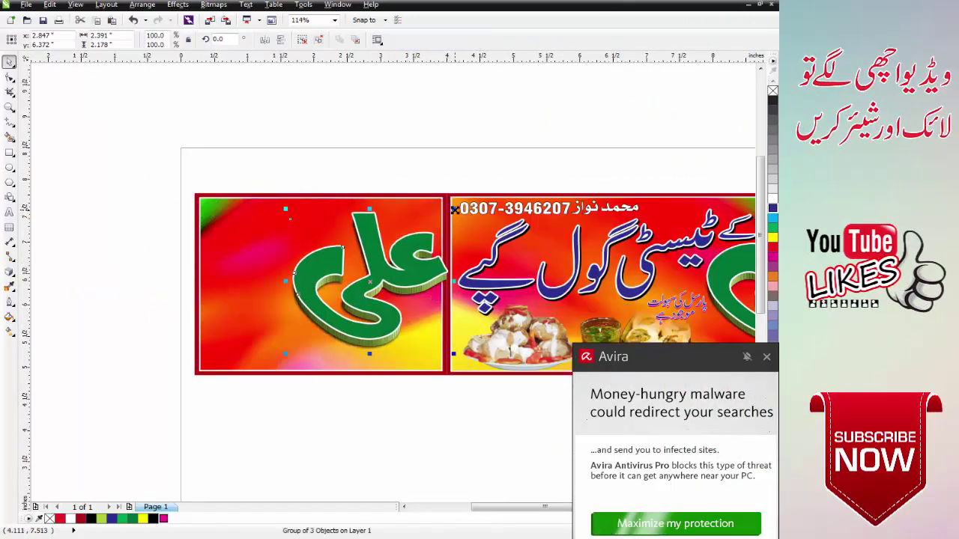
left_click_drag(453, 211, 430, 231)
left_click_drag(398, 265, 404, 242)
scroll(401, 247, "down", 2)
key("F2")
left_click_drag(293, 212, 557, 296)
key("Escape")
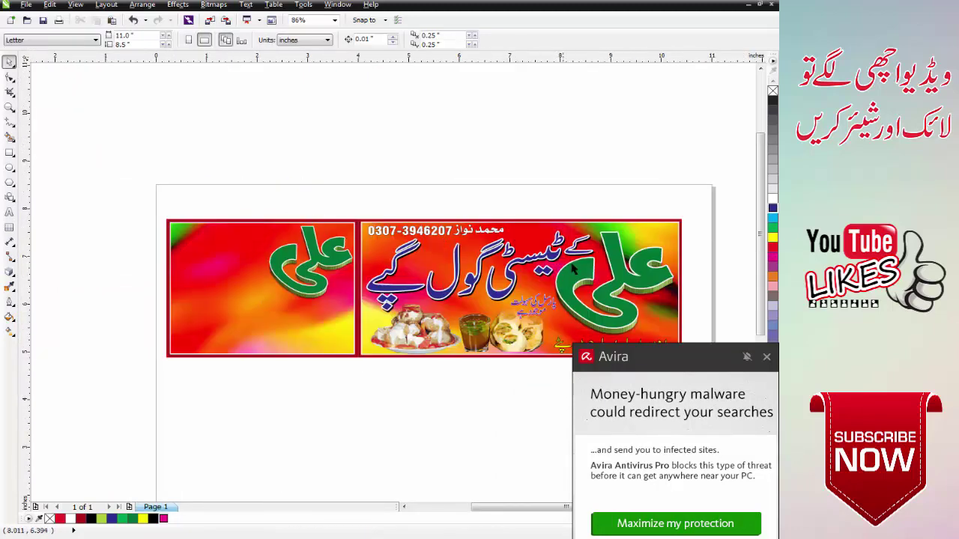
Step: Copy the کے ٹیسٹی گول گپے lettering and contact line above the side panel and move the copied contact line clear of the lettering
left_click_drag(595, 221, 368, 297)
left_click(466, 289)
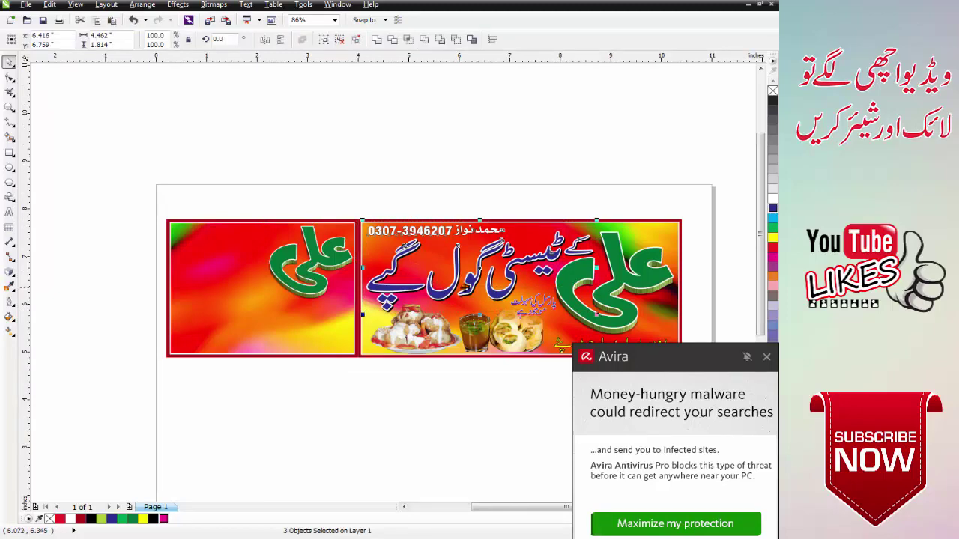
left_click_drag(466, 289, 283, 189)
left_click_drag(307, 250, 556, 348)
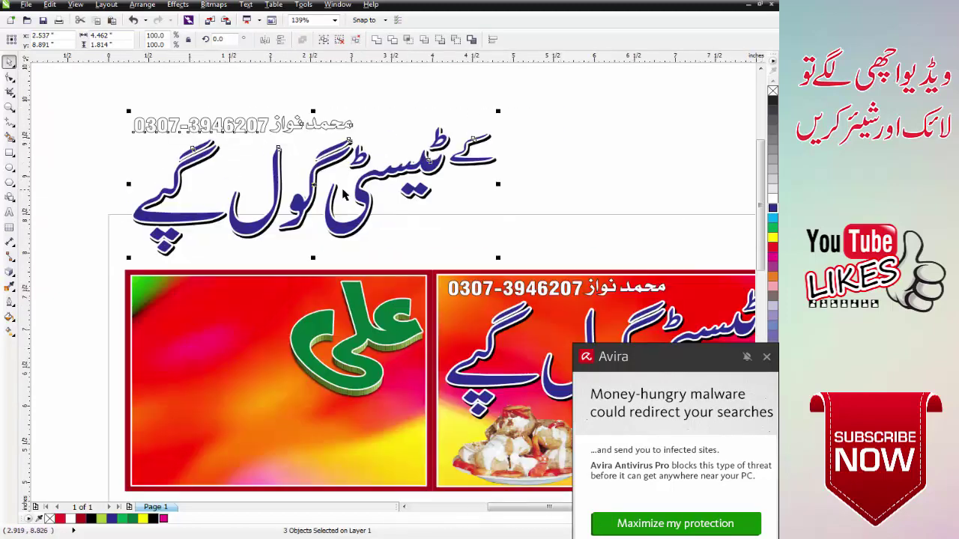
key("Escape")
left_click_drag(316, 129, 315, 99)
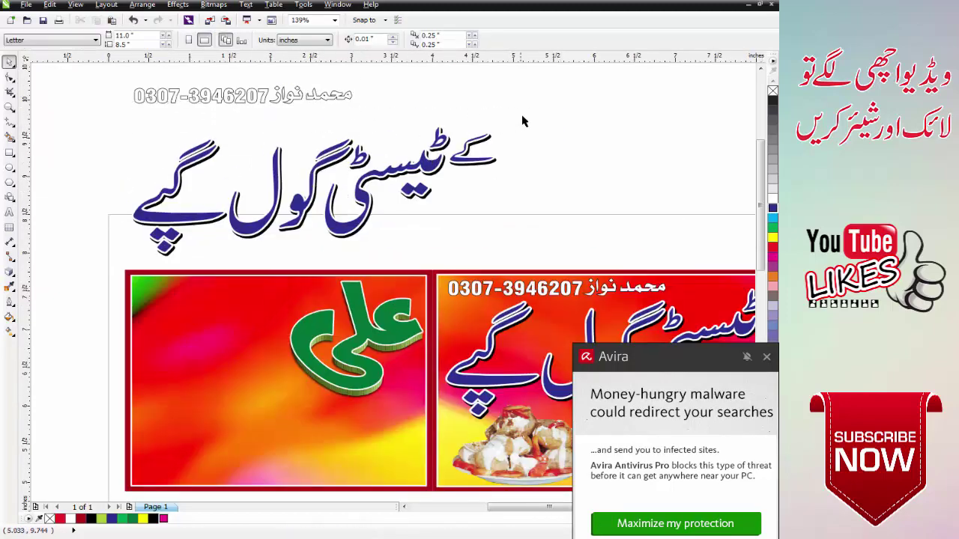
Step: Shrink the copied کے ٹیسٹی گول گپے lettering to about 2.21 by 0.82 inches and place it in the side panel below علی
left_click_drag(523, 120, 108, 261)
left_click_drag(497, 122, 405, 162)
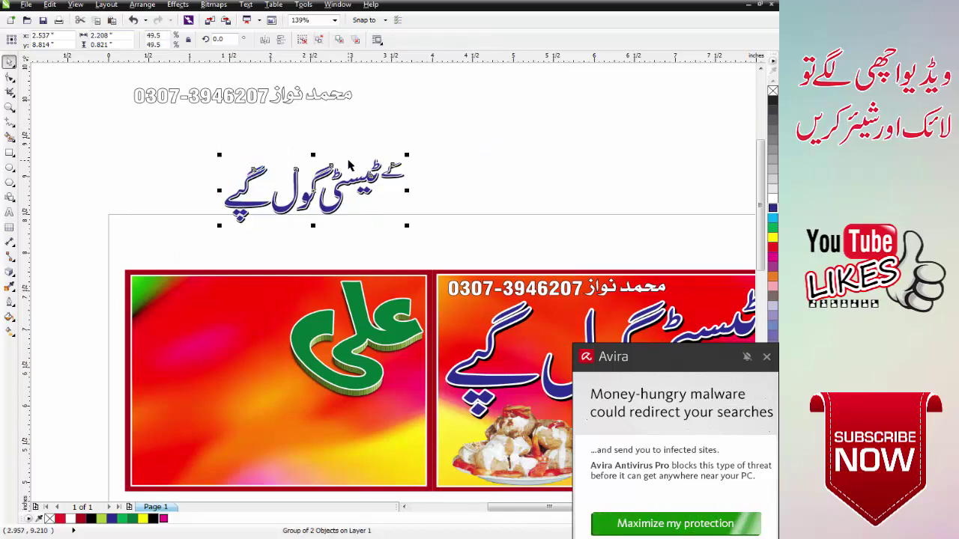
left_click_drag(340, 206, 289, 433)
scroll(284, 387, "down", 1)
key("F2")
left_click_drag(172, 353, 390, 426)
left_click_drag(417, 302, 393, 344)
scroll(391, 344, "down", 2)
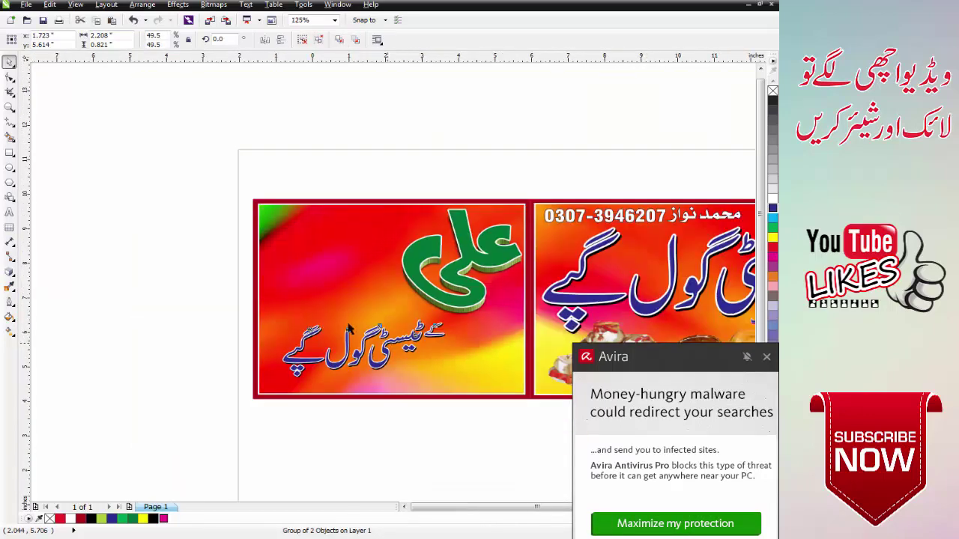
Step: Reduce the small کے ٹیسٹی گول گپے copy to plain black lettering without an outline, ungroup it and move کے below the panel
key("F2")
left_click_drag(294, 306, 542, 382)
left_click_drag(389, 333, 479, 363)
key("Escape")
left_click_drag(464, 279, 449, 380)
right_click(773, 91)
key("ctrl+u")
key("Escape")
Step: Enlarge the black ٹیسٹی گول گپے lettering to about 3.12 by 1.31 inches, then reduce the height of گپے within it
left_click_drag(472, 230, 137, 381)
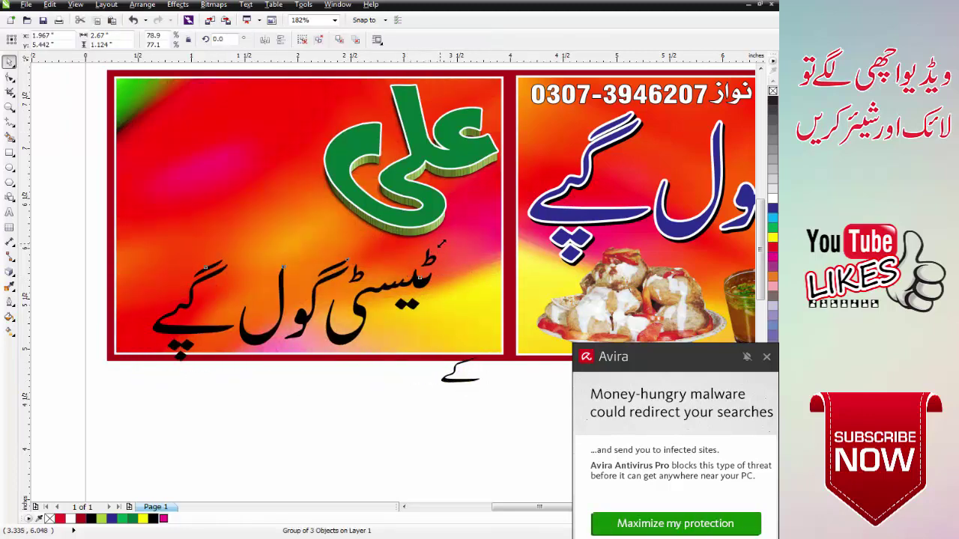
left_click_drag(442, 243, 487, 220)
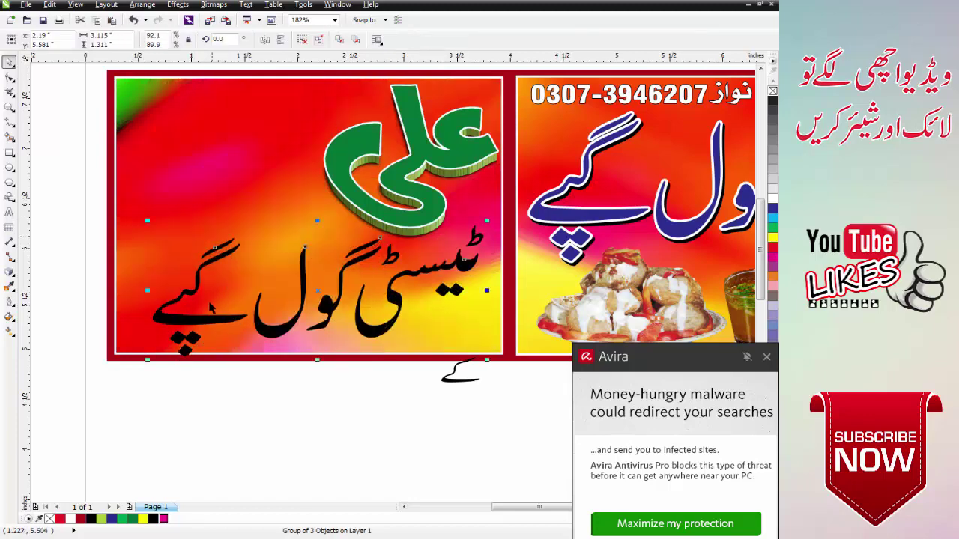
left_click(211, 307, "ctrl")
left_click_drag(198, 361, 204, 320)
key("Escape")
left_click_drag(264, 327, 289, 307)
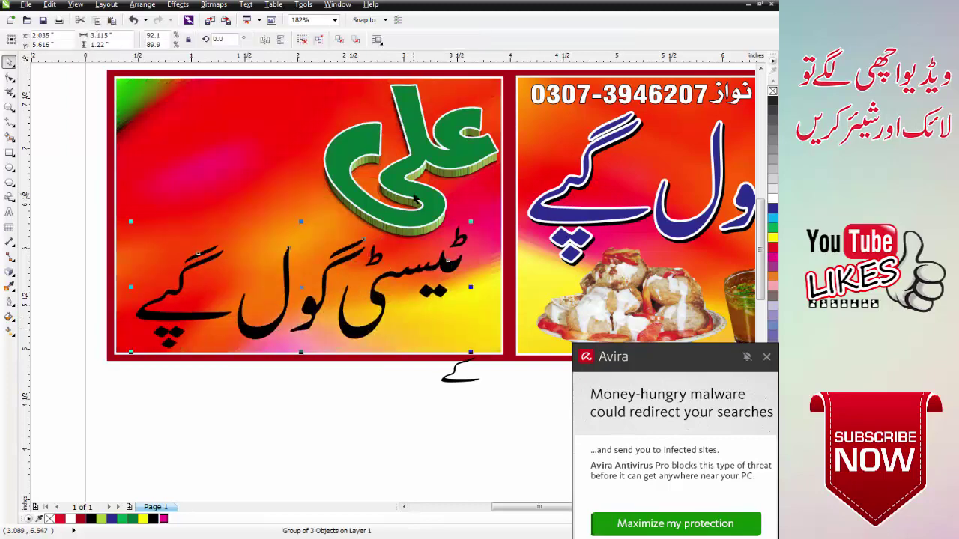
Step: Move the side panel's علی artwork slightly up and enlarge the black lettering below it to about 3.32 by 1.27 inches
left_click(413, 237)
left_click_drag(411, 244, 435, 252)
left_click_drag(472, 217, 484, 211)
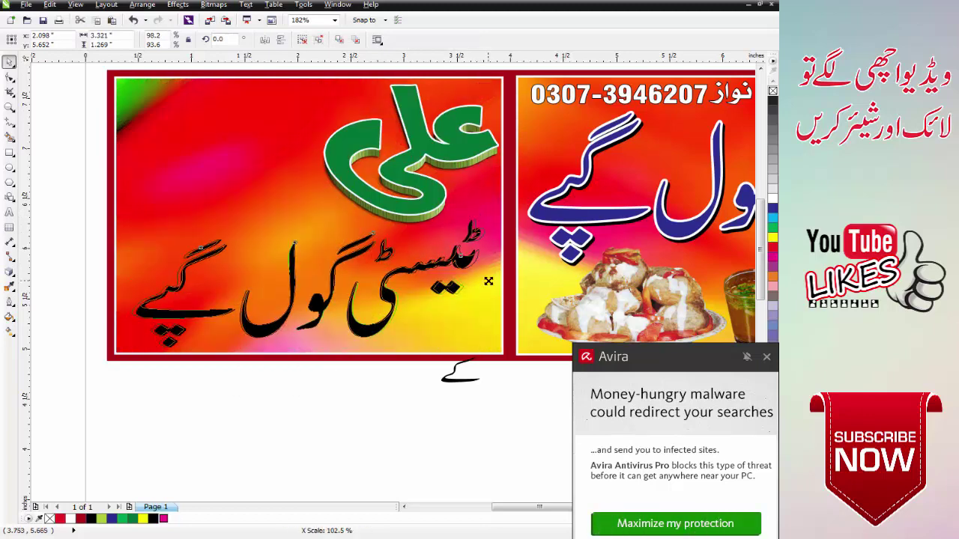
Step: Move the black کے into the side panel above گول and shrink it to about 0.45 by 0.31 inches
left_click_drag(463, 376, 321, 234)
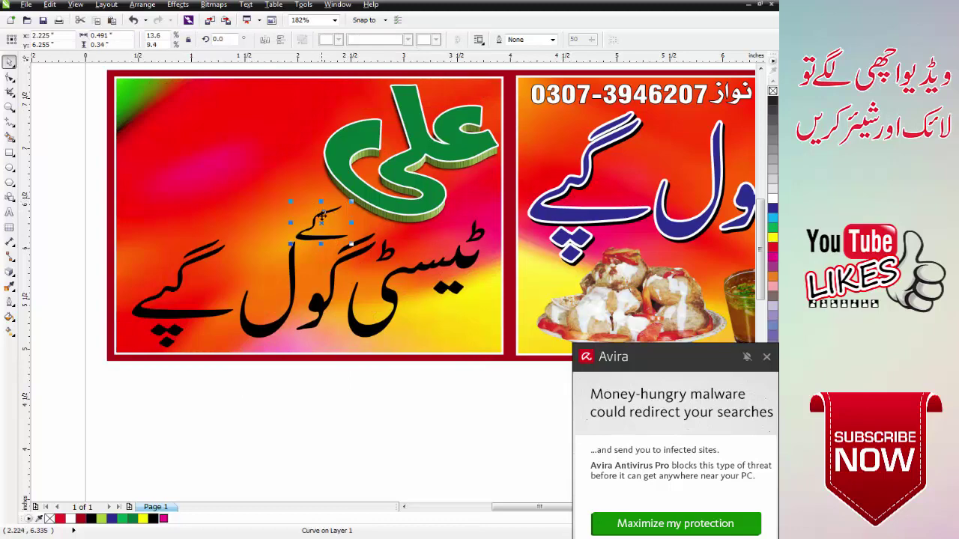
left_click_drag(350, 203, 346, 207)
key("Escape")
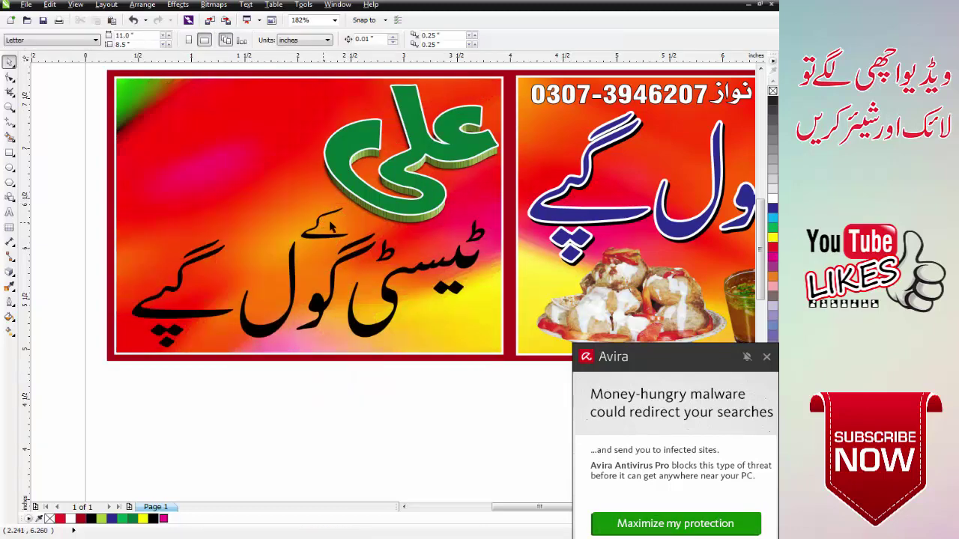
scroll(340, 231, "down", 2)
key("z")
left_click_drag(210, 158, 428, 287)
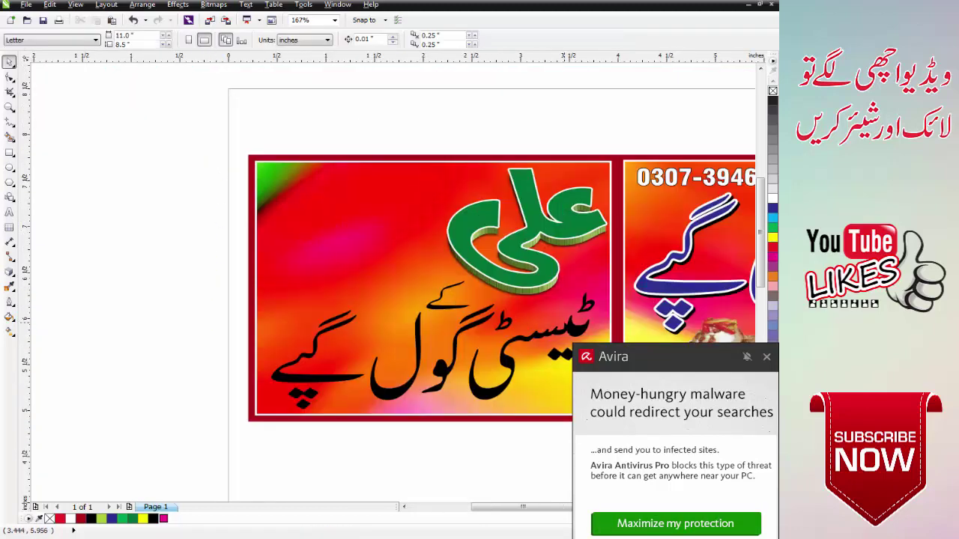
Step: Move the black ٹیسٹی گول گپے lettering slightly down in the side panel and select گپے within it
left_click_drag(490, 308, 492, 313)
scroll(492, 311, "down", 2)
key("F2")
left_click_drag(293, 229, 640, 394)
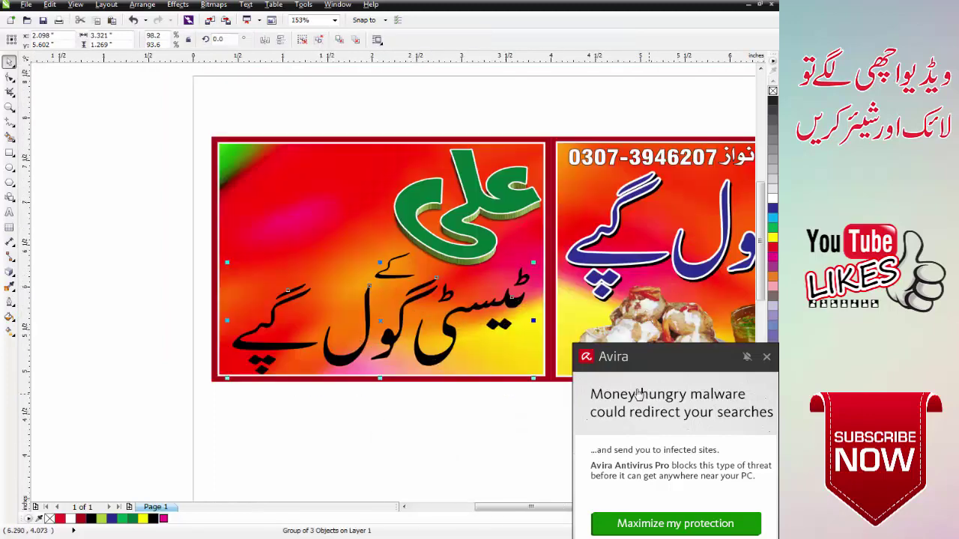
left_click(241, 324, "ctrl")
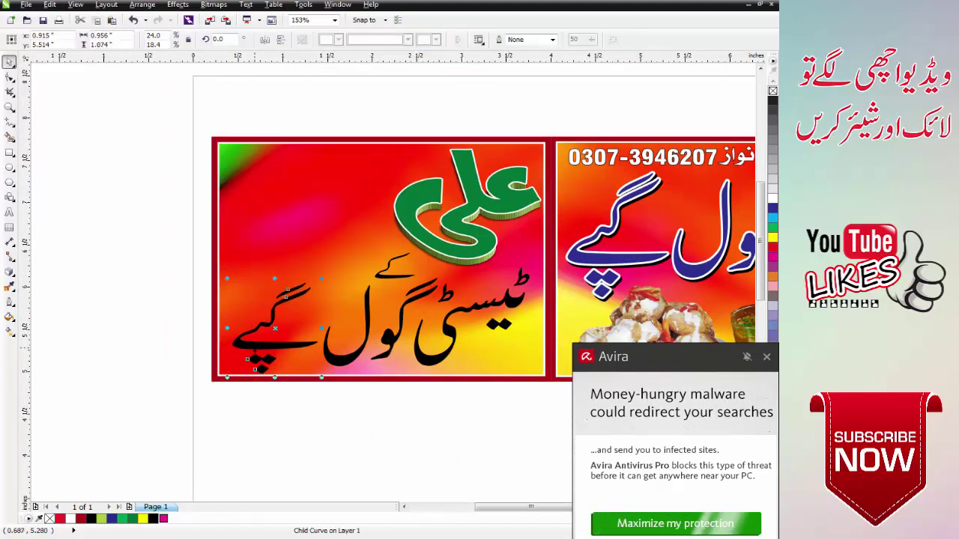
key("Escape")
Step: Copy the food pictures from the main panel to the free space above the side panel
scroll(255, 349, "down", 2)
key("F2")
left_click_drag(156, 249, 448, 365)
left_click(527, 352)
left_click_drag(548, 372, 274, 293)
right_click(274, 293)
left_click_drag(408, 263, 353, 212)
Step: Ungroup the copied food pictures and place the plate of gol gappe in the side panel beside علی
key("F2")
left_click_drag(180, 178, 520, 340)
key("ctrl+u")
key("Escape")
left_click_drag(324, 171, 324, 328)
key("F3")
left_click_drag(337, 322, 293, 306)
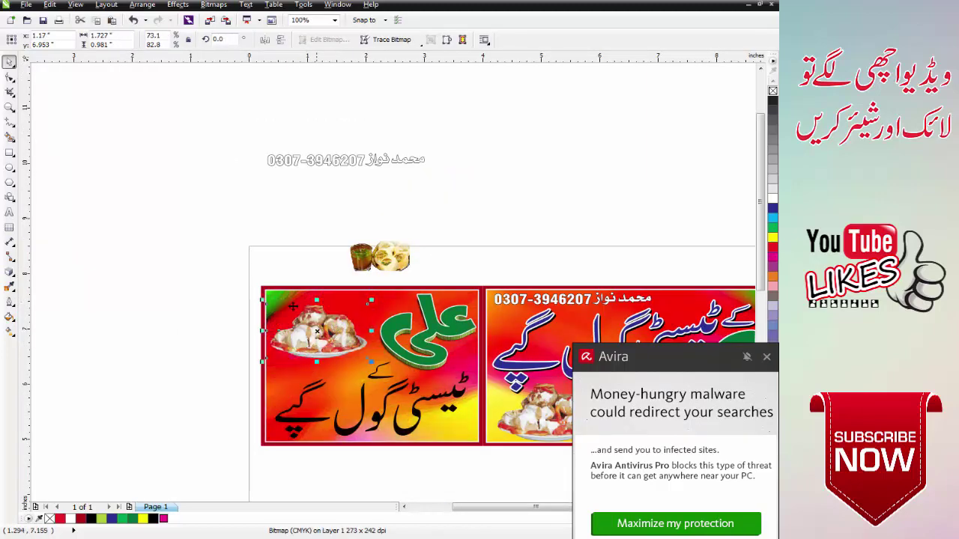
Step: Position the plate picture between the green corner and the black lettering and size it to about 1.71 by 0.97 inches
left_click_drag(551, 416, 563, 417)
left_click_drag(308, 278, 300, 302)
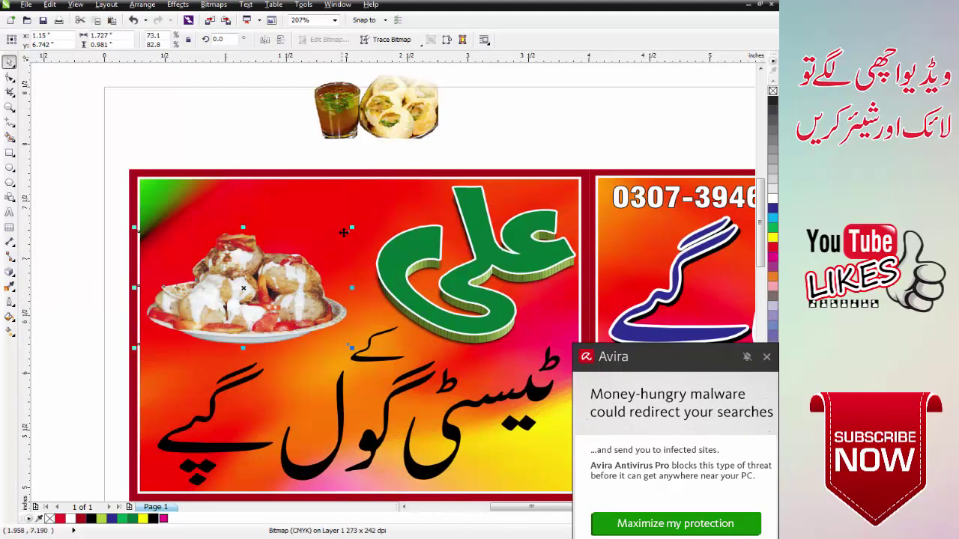
left_click_drag(351, 227, 373, 221)
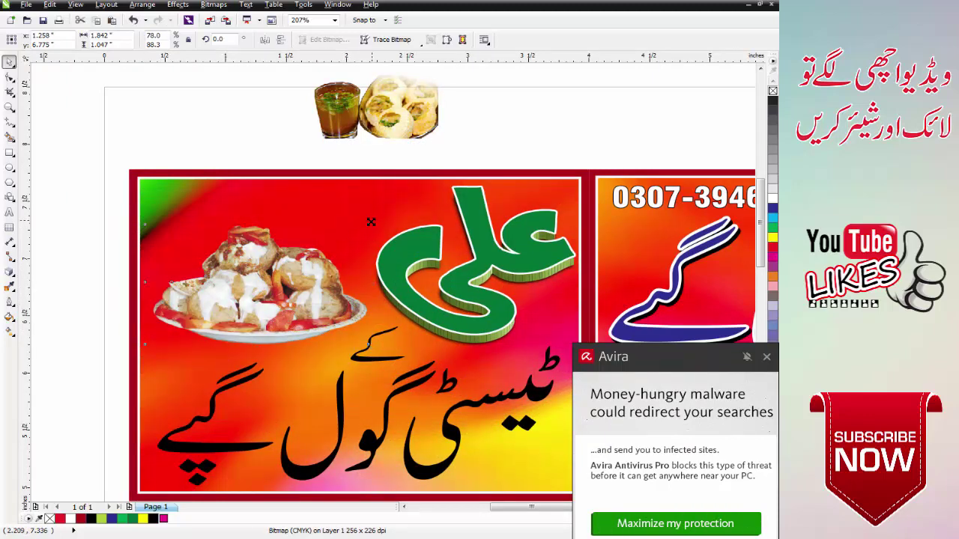
scroll(266, 260, "down", 3)
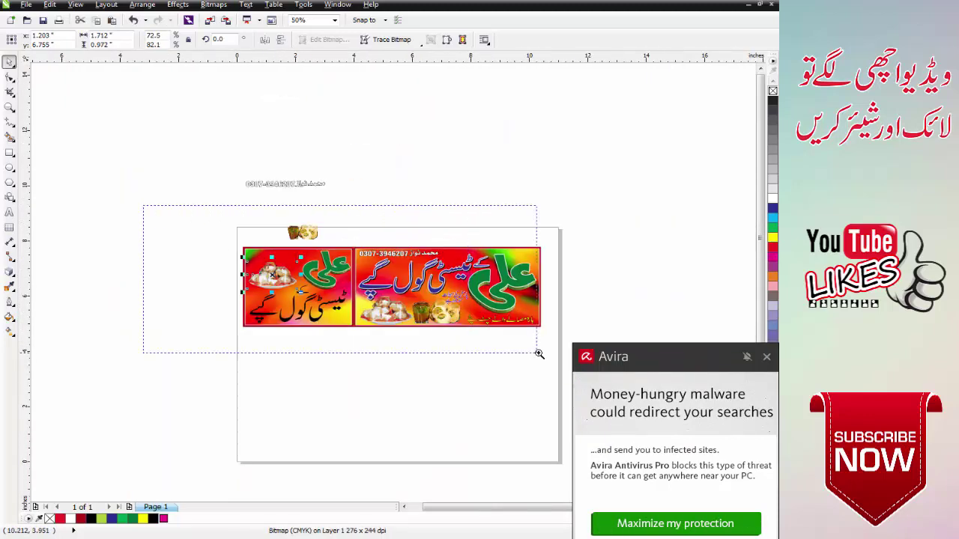
left_click_drag(538, 353, 539, 354)
key("Escape")
Step: Copy the yellow بارہ مصالے والے چٹ پٹے caption to the side panel above the plate and enlarge it to about 2.34 by 0.34 inches
scroll(452, 298, "down", 2)
key("F2")
left_click_drag(324, 273, 570, 354)
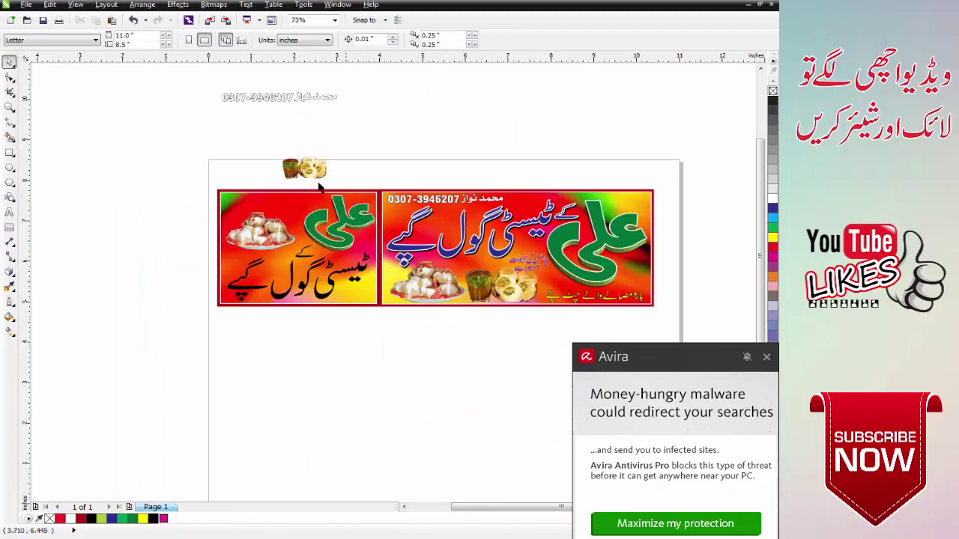
left_click_drag(621, 294, 311, 206)
scroll(266, 175, "up", 3)
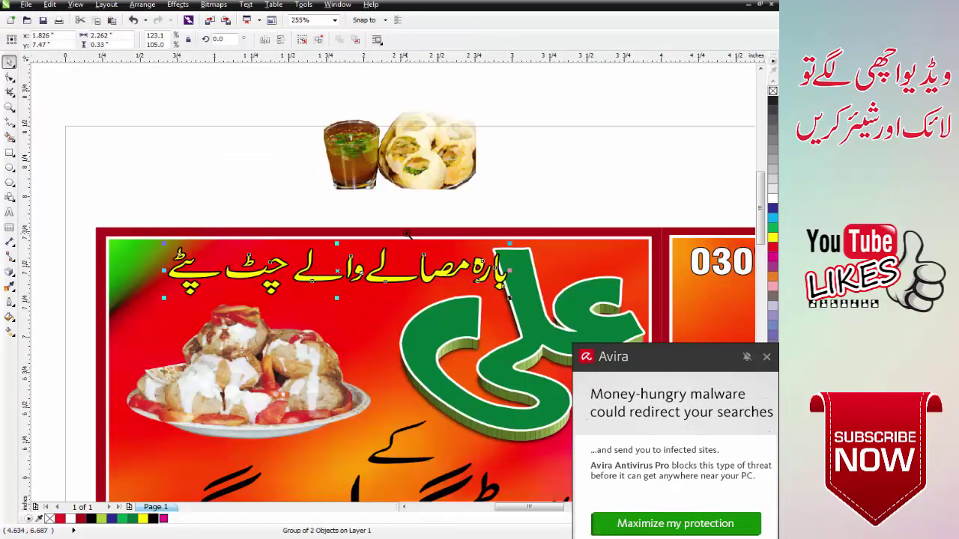
left_click_drag(414, 276, 374, 277)
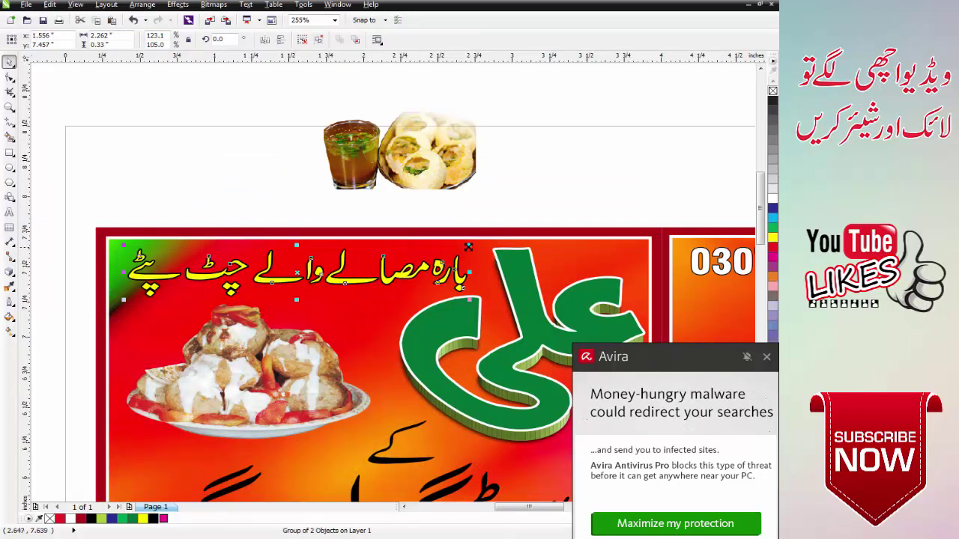
left_click_drag(467, 246, 447, 261)
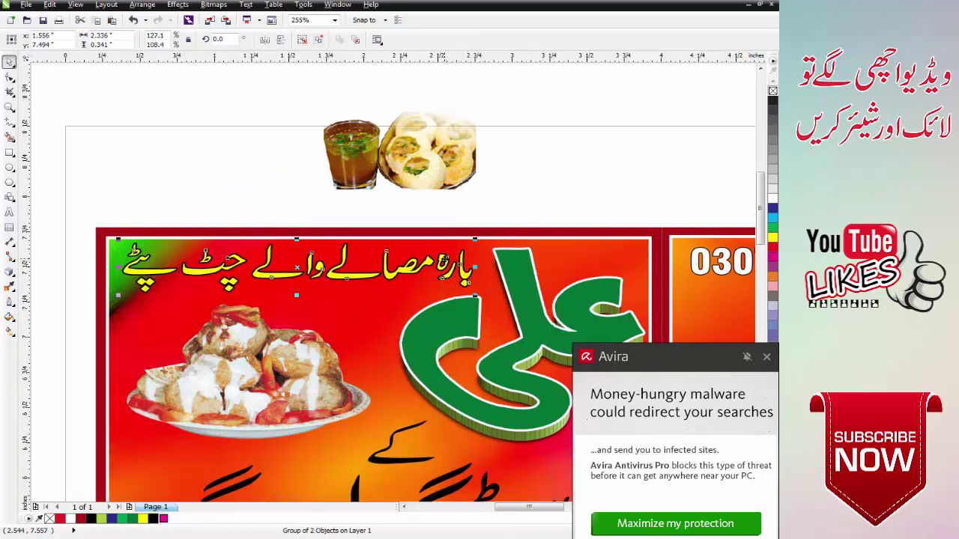
key("Escape")
Step: Move the plate picture out of the side panel and put the glass-and-puri picture in its place
scroll(416, 253, "down", 3)
scroll(420, 269, "up", 3)
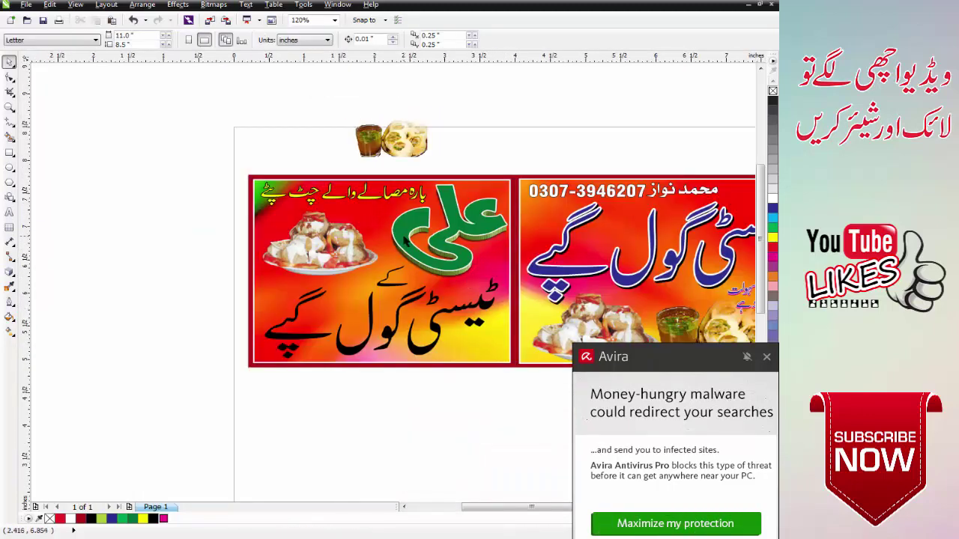
left_click(347, 237)
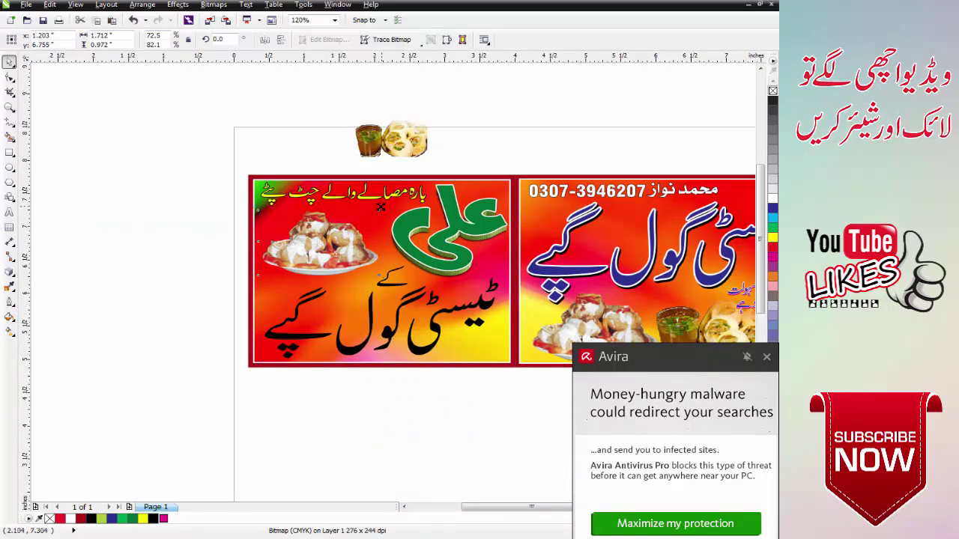
left_click_drag(380, 208, 208, 152)
left_click_drag(391, 141, 332, 247)
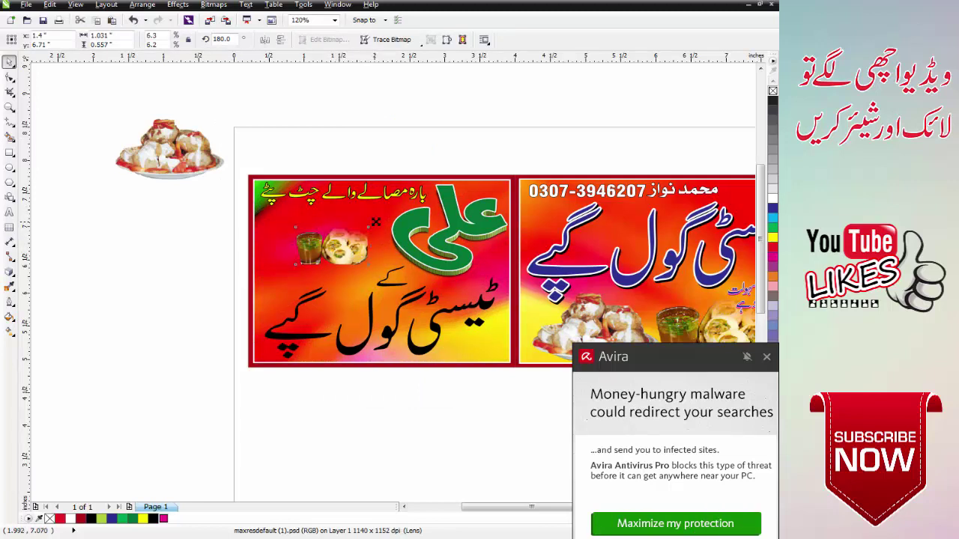
Step: Enlarge the side panel's glass-and-puri picture to about 1.93 by 1.04 inches and mirror it horizontally so the glass comes first
left_click_drag(376, 222, 405, 207)
left_click_drag(376, 240, 364, 244)
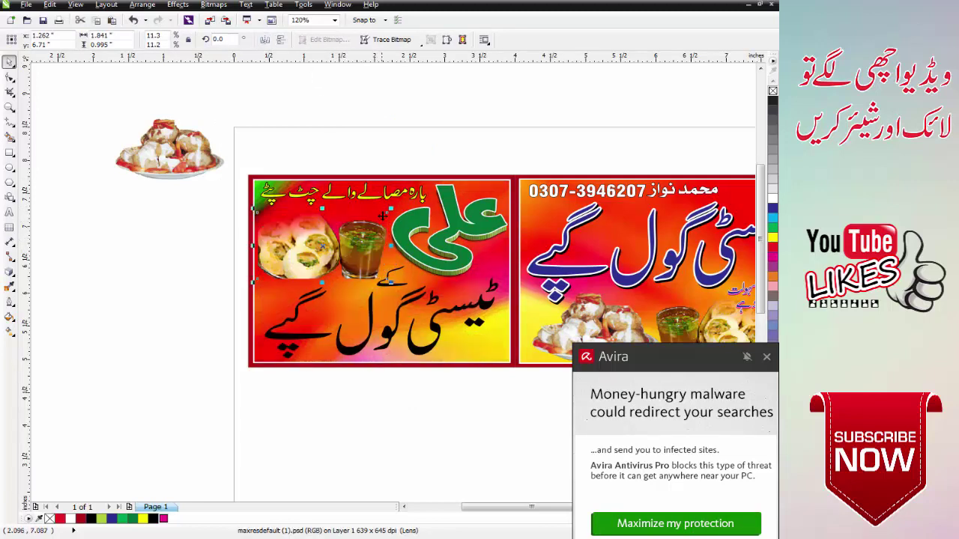
left_click_drag(390, 210, 394, 207)
left_click_drag(370, 246, 366, 246)
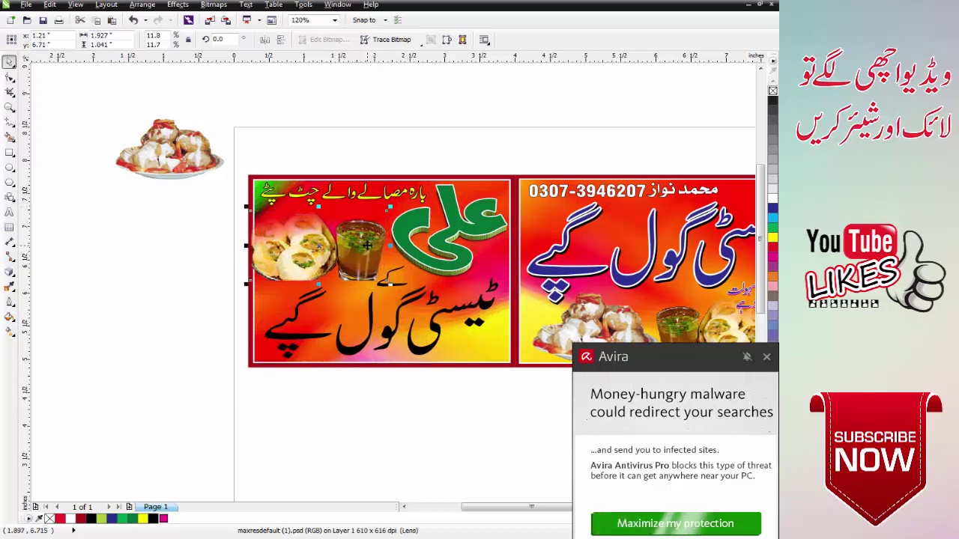
left_click(265, 41)
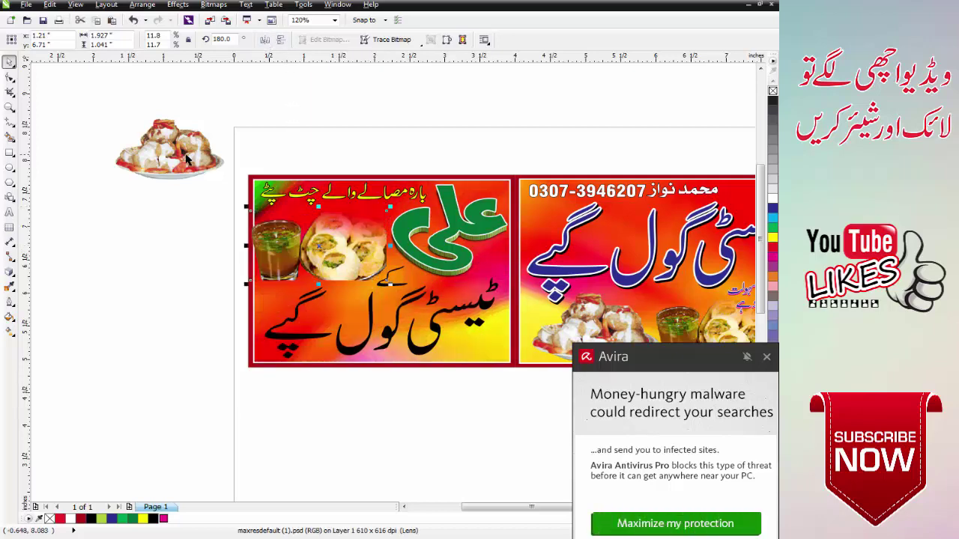
Step: Try to place the plate picture over the puris beside the glass and stretch it taller
left_click_drag(186, 159, 349, 201)
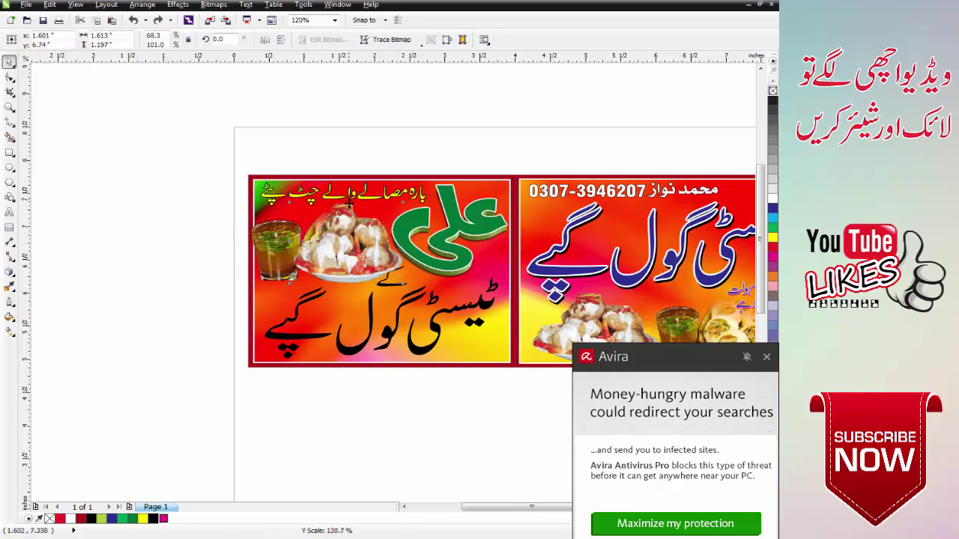
key("ctrl+z")
key("ctrl+z")
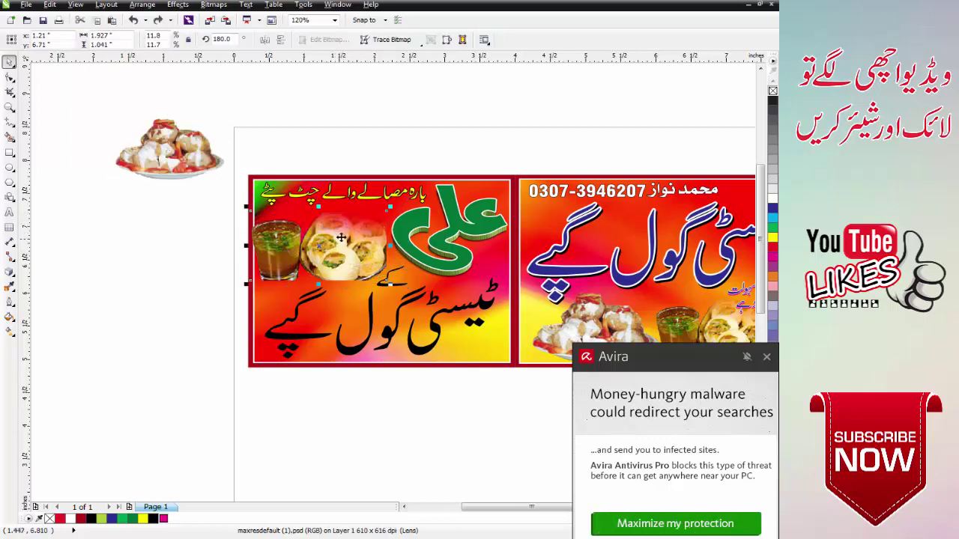
Step: Shrink the glass-and-puri picture to about 1.88 by 1.01 inches and send it back in the stacking order
left_click_drag(388, 209, 383, 213)
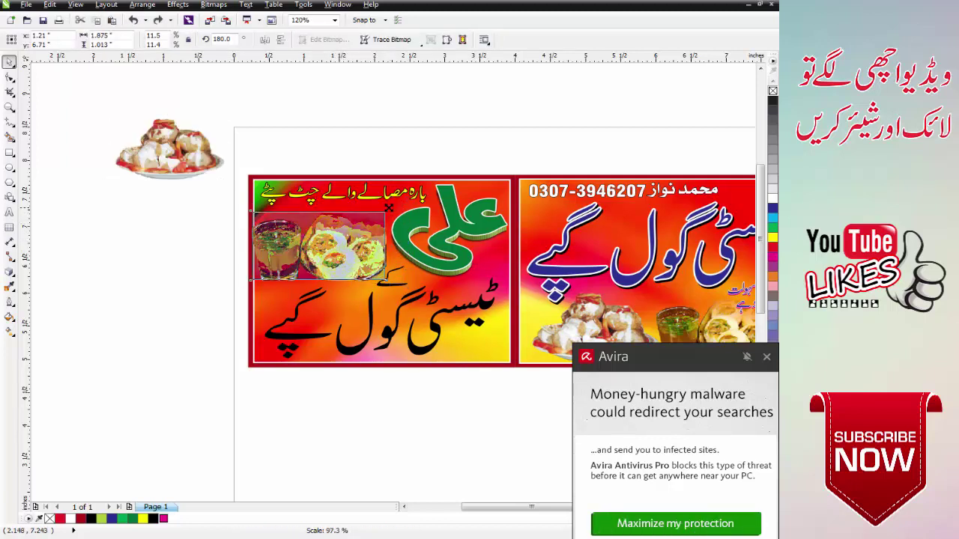
key("shift+Page_Down")
left_click(362, 239)
key("shift+Page_Down")
key("Escape")
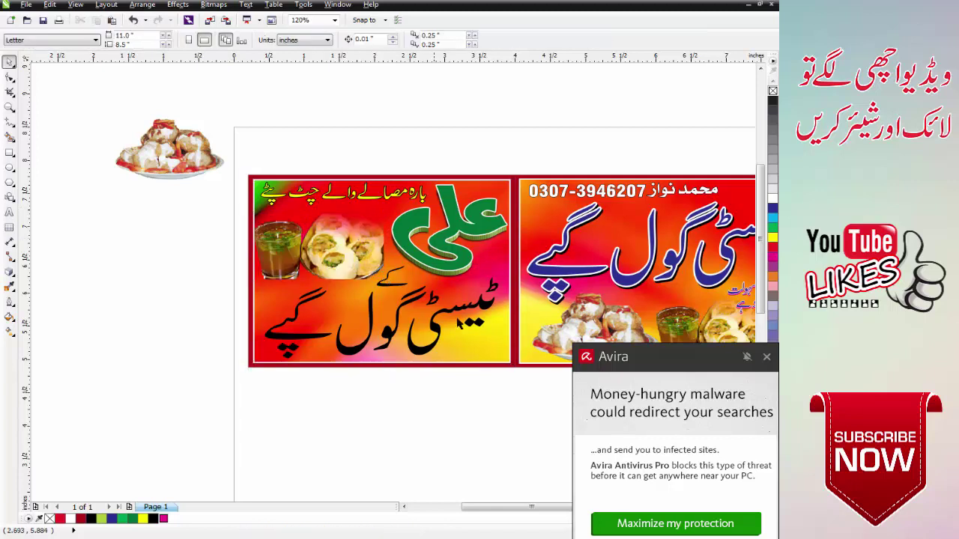
Step: Nudge the black کے slightly and group it with the ٹیسٹی گول گپے lettering in the side panel
left_click(473, 302)
left_click(392, 282)
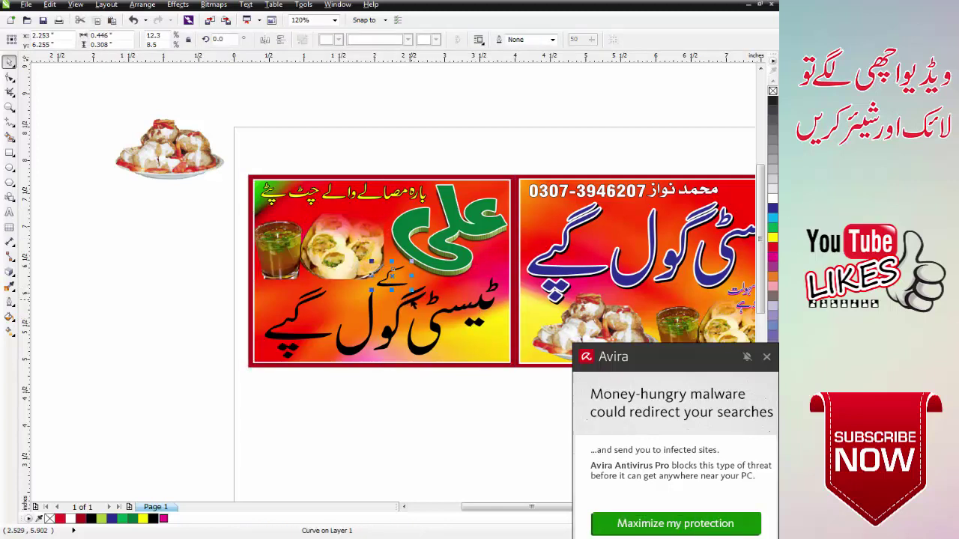
left_click_drag(394, 277, 398, 278)
left_click(413, 302, "shift")
key("ctrl+g")
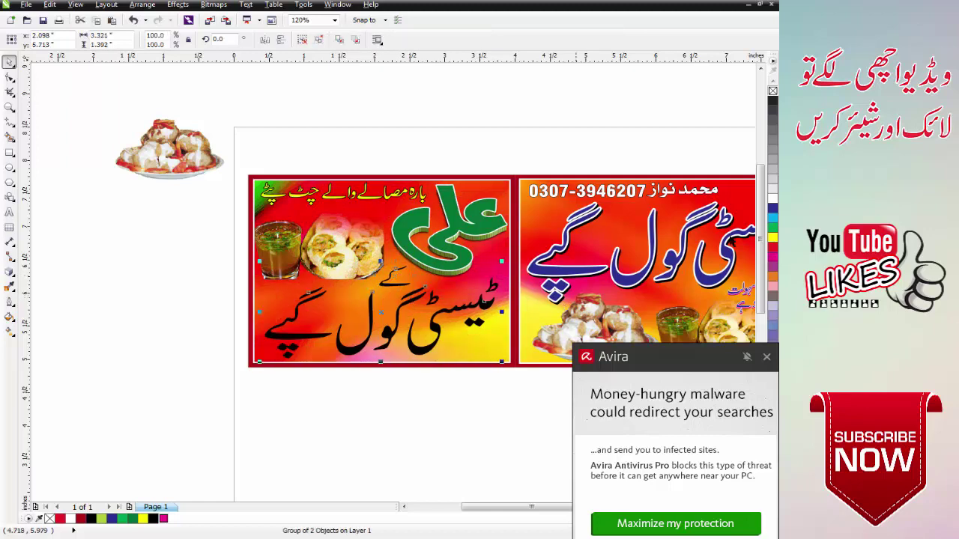
Step: Fill the grouped lettering dark blue with a white 3 pt outline, round line caps, placed behind the fill and scaling with the object
left_click(773, 209)
right_click(773, 200)
key("F12")
double_click(293, 206)
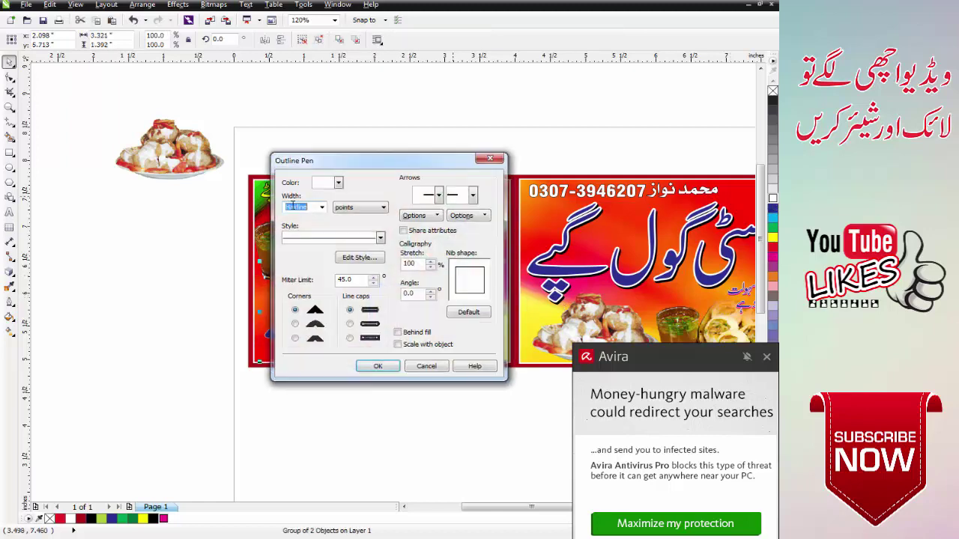
type("3.")
key("Return")
key("F12")
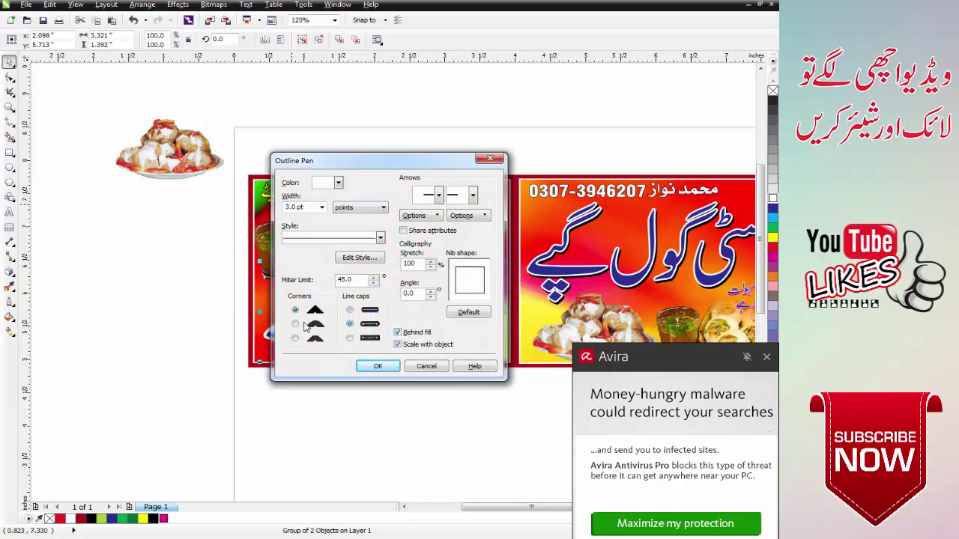
left_click(377, 366)
Step: Offset a black copy slightly down and to the right behind the side panel's blue lettering as a shadow
scroll(435, 345, "down", 1)
scroll(496, 332, "up", 3)
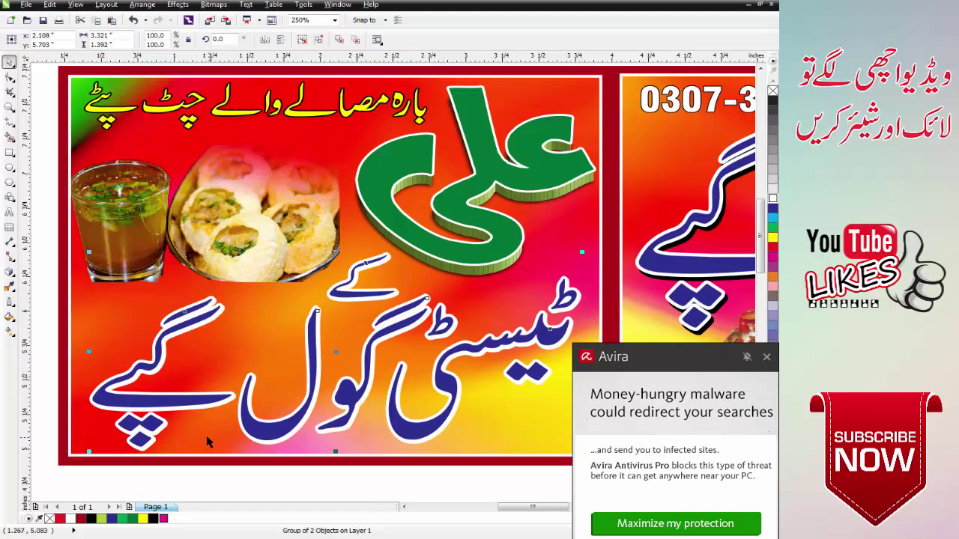
key("Down")
key("Right")
key("Right")
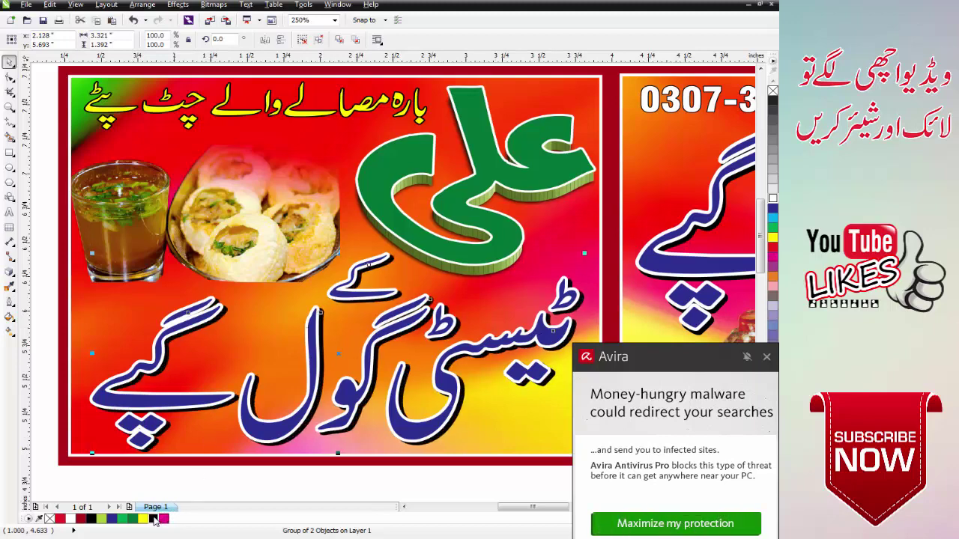
Step: Move the spare outlined contact name and phone line down to just above the side panel
key("F3")
key("F3")
key("F3")
key("F3")
key("F2")
left_click_drag(260, 322, 423, 390)
key("F2")
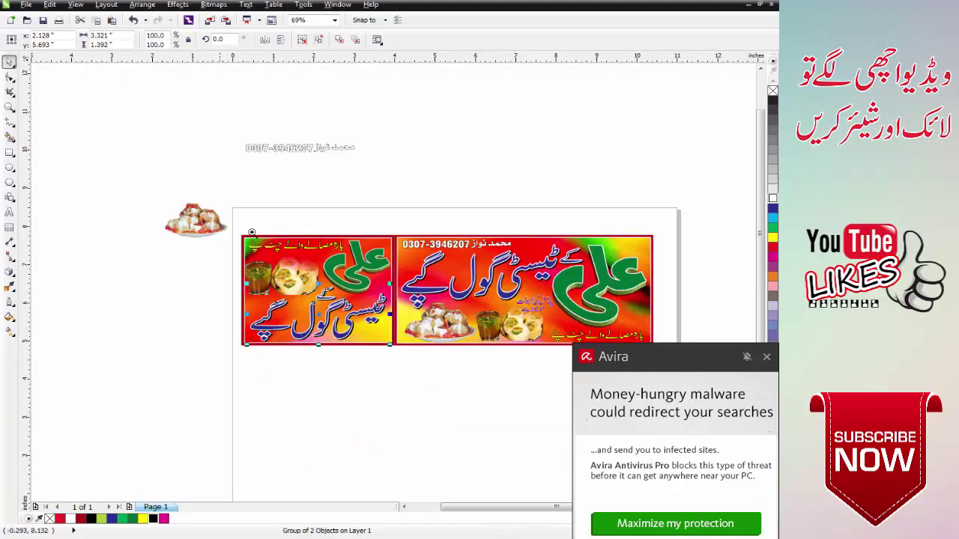
scroll(712, 375, "up", 1)
left_click(215, 165)
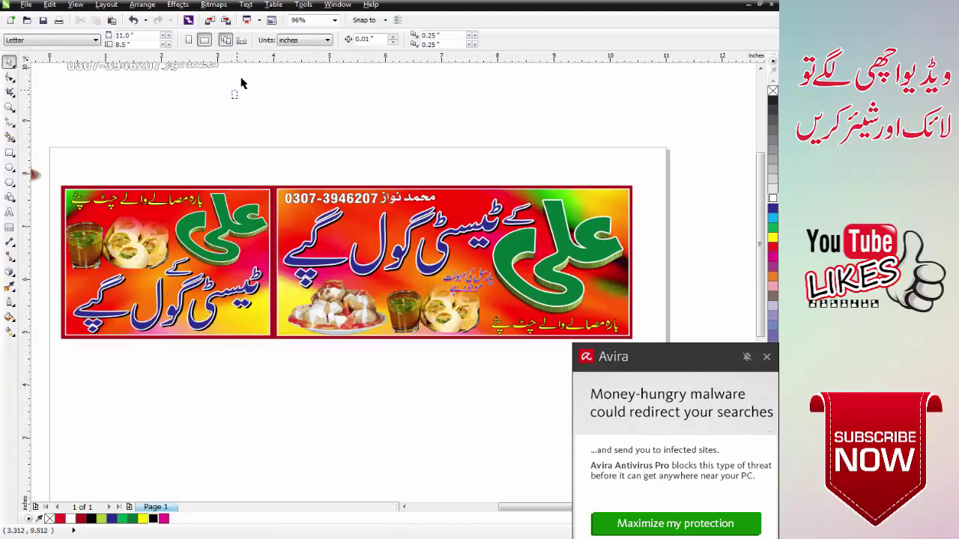
left_click_drag(241, 83, 34, 158)
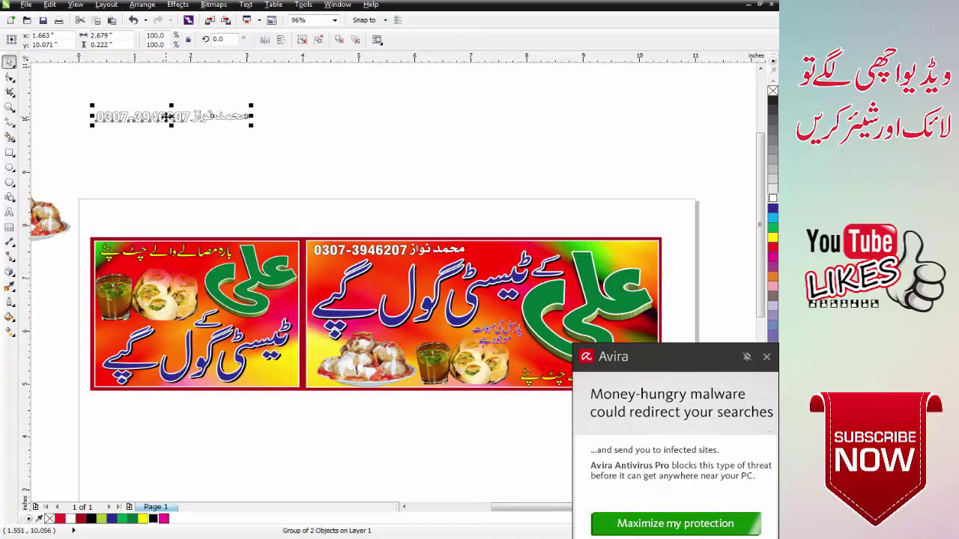
left_click_drag(168, 118, 176, 222)
Step: Shift the outlined contact line slightly up and left, away from the side panel's upper edge
scroll(74, 222, "up", 3)
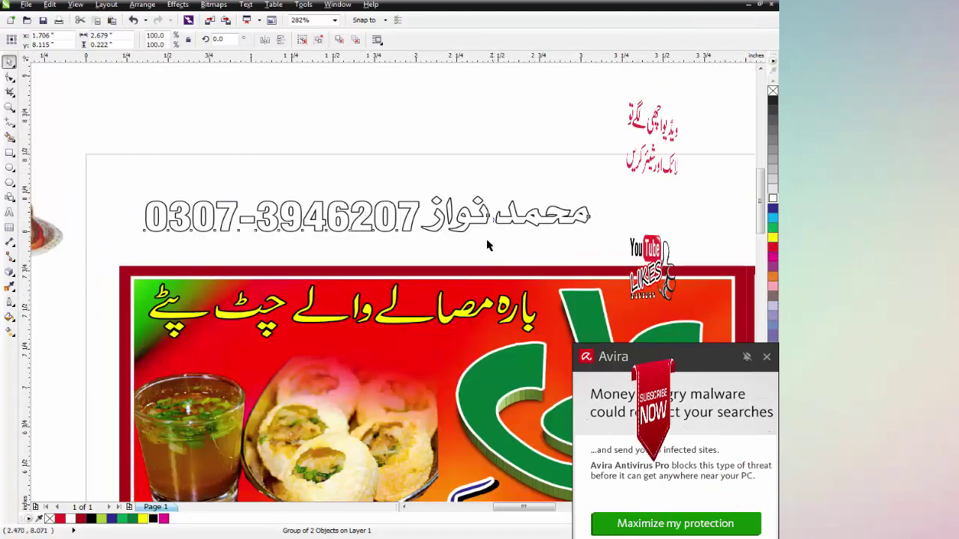
left_click(487, 243)
left_click_drag(514, 221, 496, 188)
Step: Shrink the side panel's بارہ مصالے والے چٹ پٹے caption and place it directly above the glass-and-puri picture
left_click(494, 238)
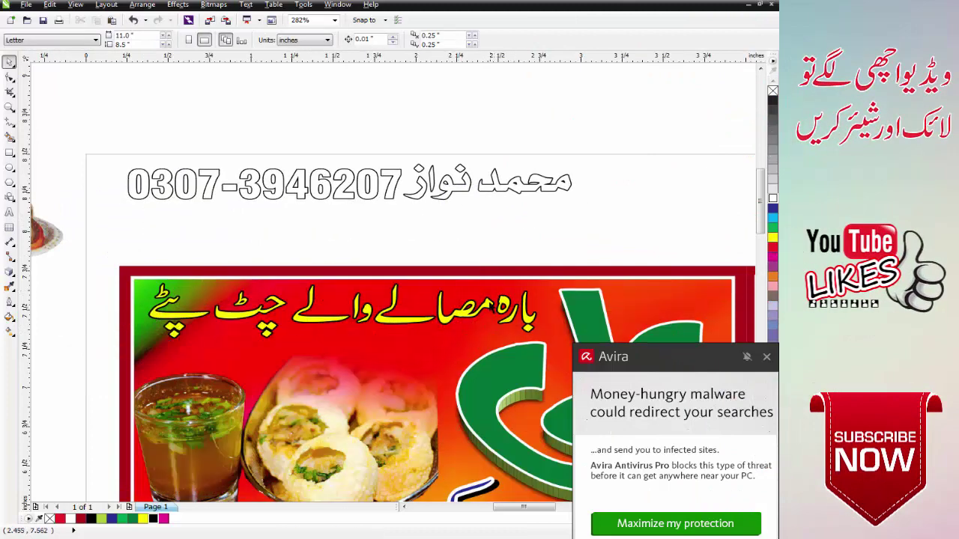
left_click(518, 301)
left_click_drag(540, 279, 424, 337)
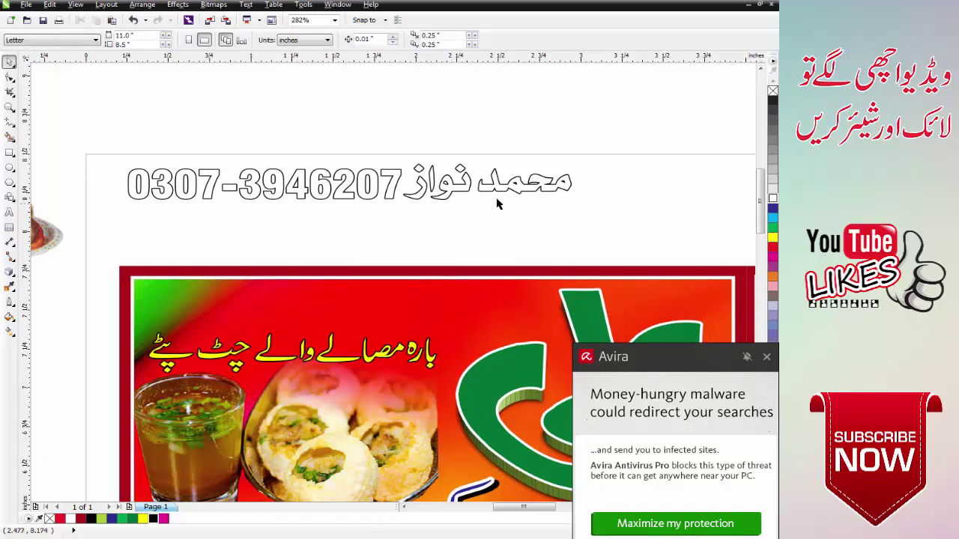
Step: Move the outlined contact name and phone line into the side panel, directly above the yellow caption
left_click_drag(550, 171, 546, 303)
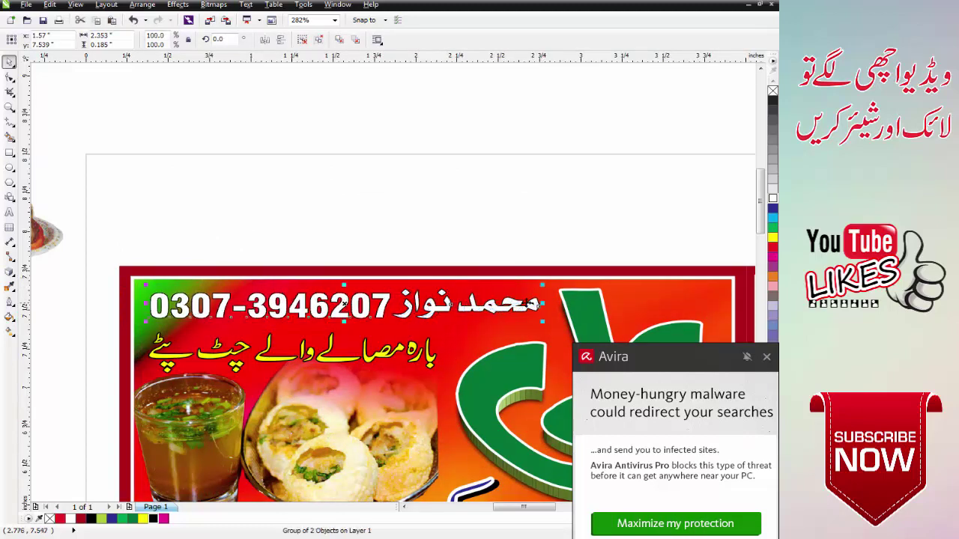
key("Escape")
scroll(463, 284, "down", 3)
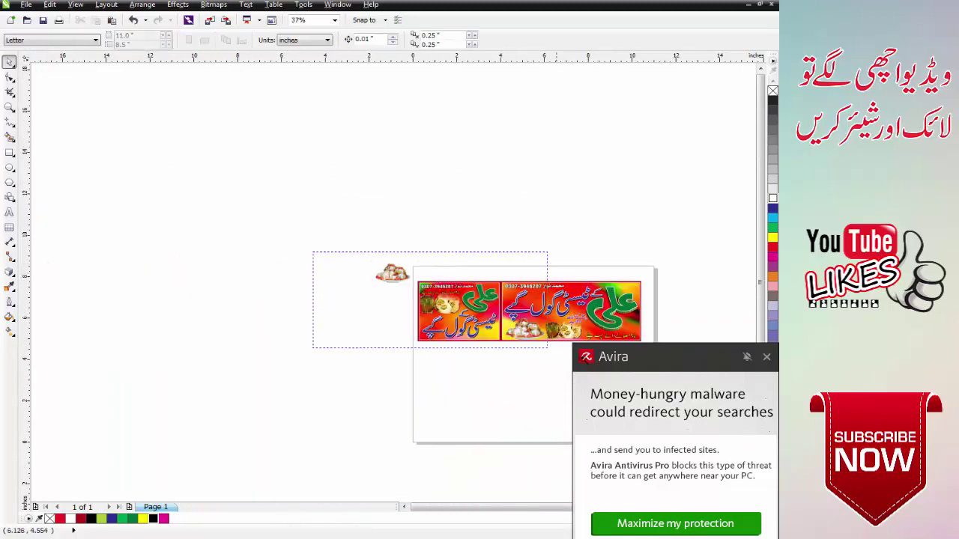
Step: Bring the spare dessert plate picture onto the side panel's lower corner beside the main panel and rotate it 28 degrees
scroll(533, 326, "up", 2)
left_click_drag(203, 204, 188, 273)
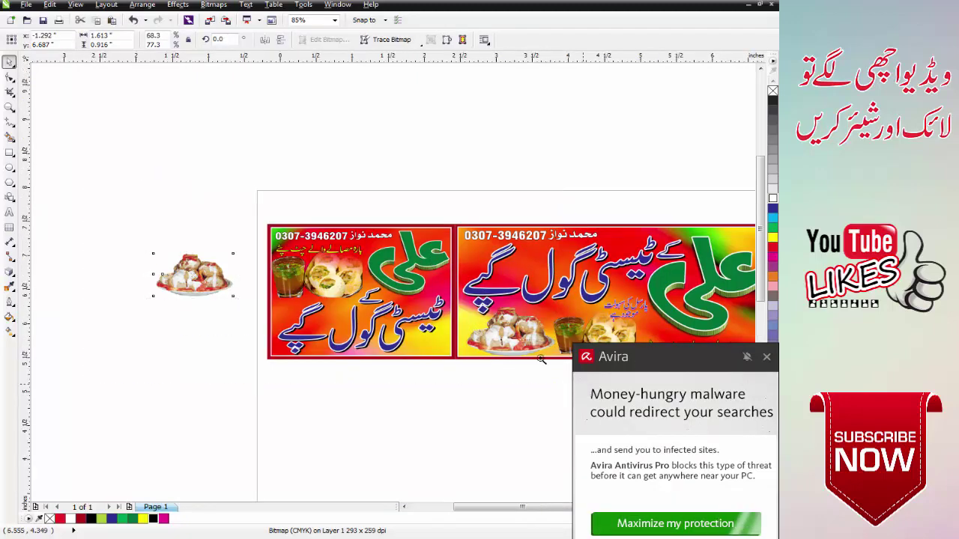
left_click_drag(541, 360, 127, 198)
scroll(477, 263, "down", 2)
key("F2")
left_click_drag(403, 247, 701, 352)
key("Escape")
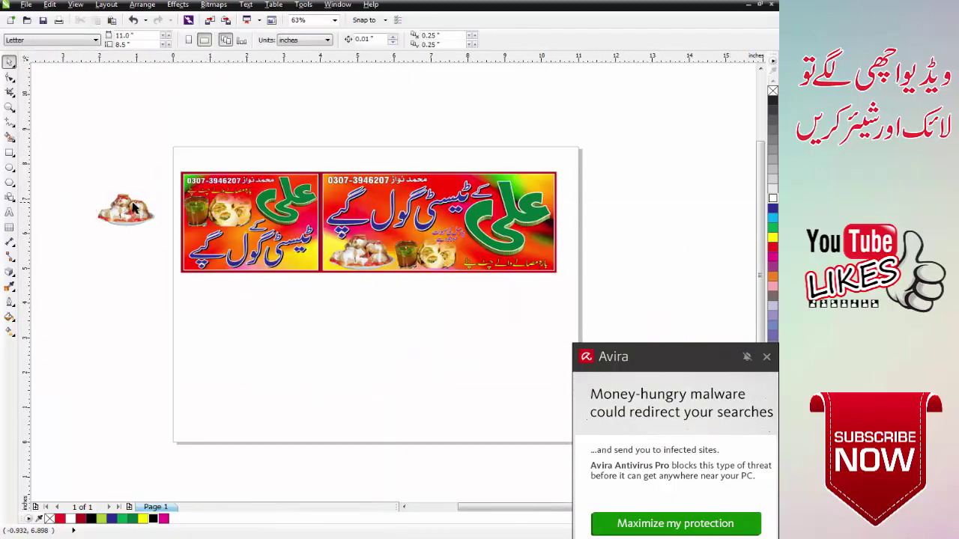
left_click_drag(134, 209, 300, 285)
scroll(292, 263, "up", 2)
mouse_move(335, 313)
left_mouse_down()
mouse_move(351, 353)
mouse_move(353, 316)
left_mouse_up()
left_click_drag(352, 352, 368, 259)
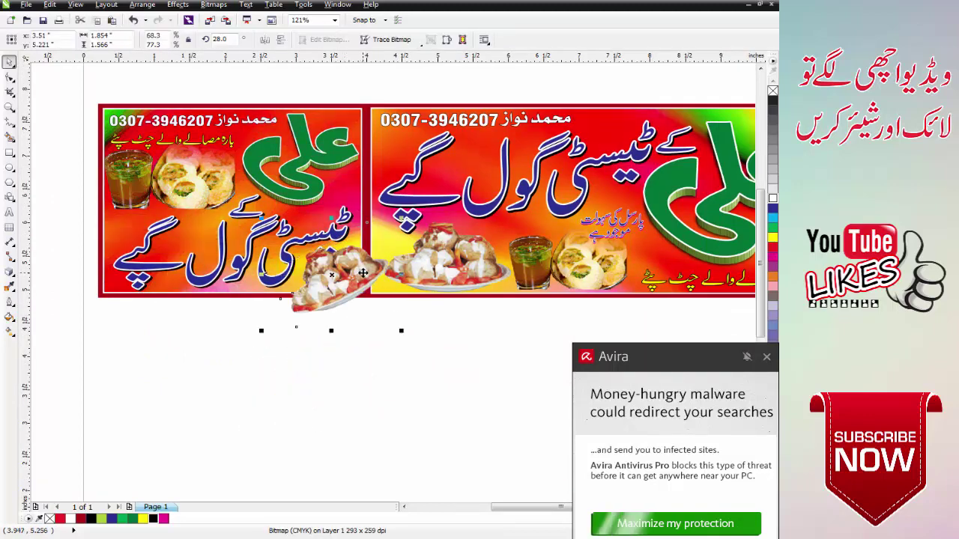
Step: Enlarge the plate picture to about 118% by 134%, shift it slightly up and left, and reduce its rotation to 20.5 degrees
left_click_drag(404, 216, 450, 180)
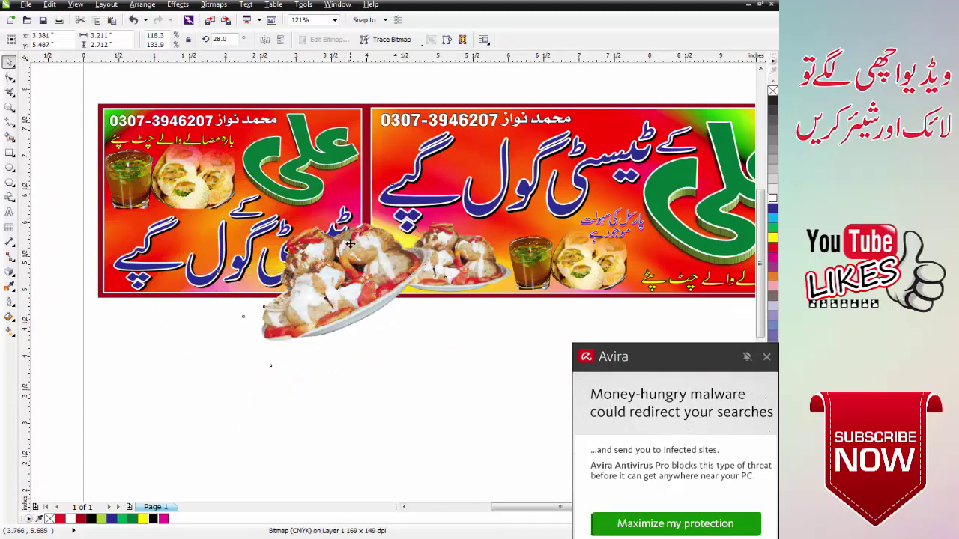
left_click_drag(350, 244, 340, 226)
left_click_drag(442, 160, 454, 176)
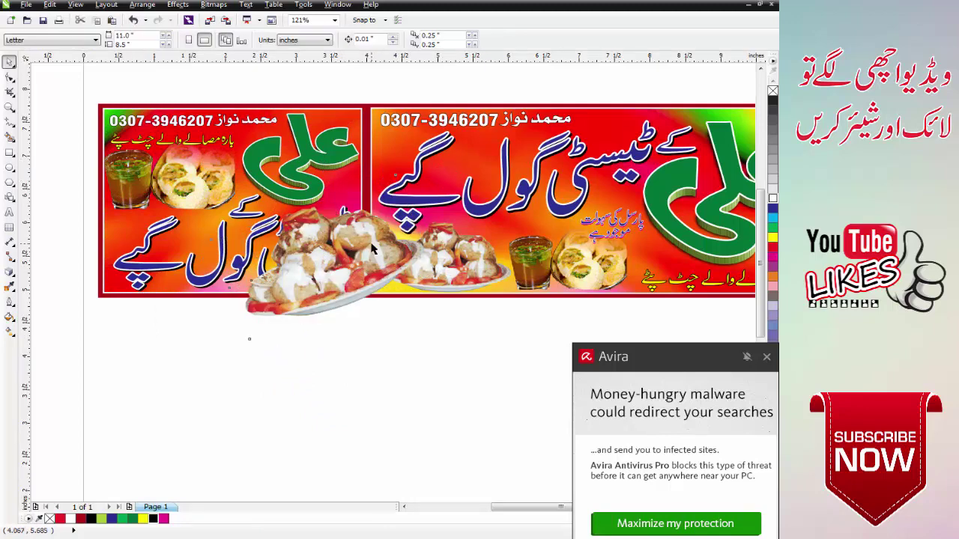
Step: Apply a uniform transparency of 50 in Multiply mode to the plate picture and send it behind the panels
left_click(10, 274)
left_click(57, 344)
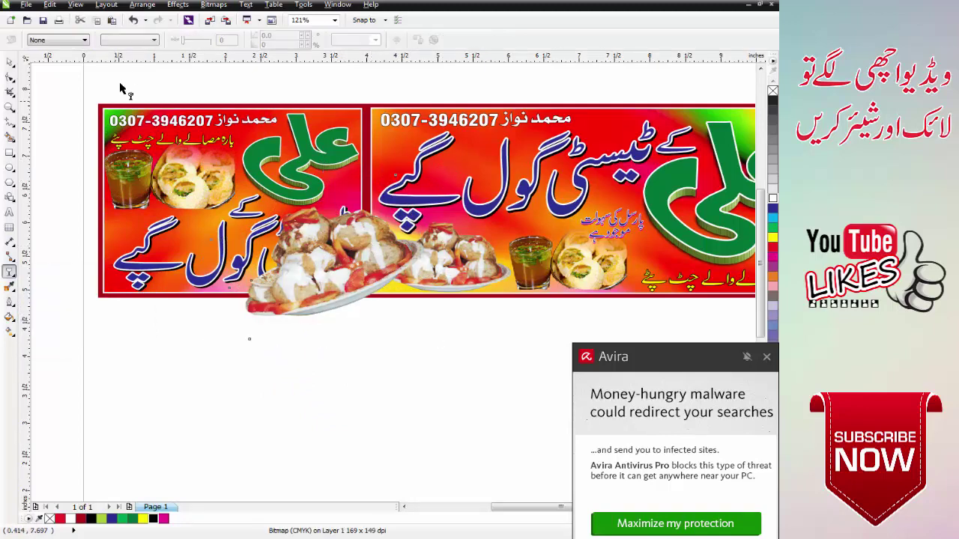
left_click(74, 41)
left_click(53, 54)
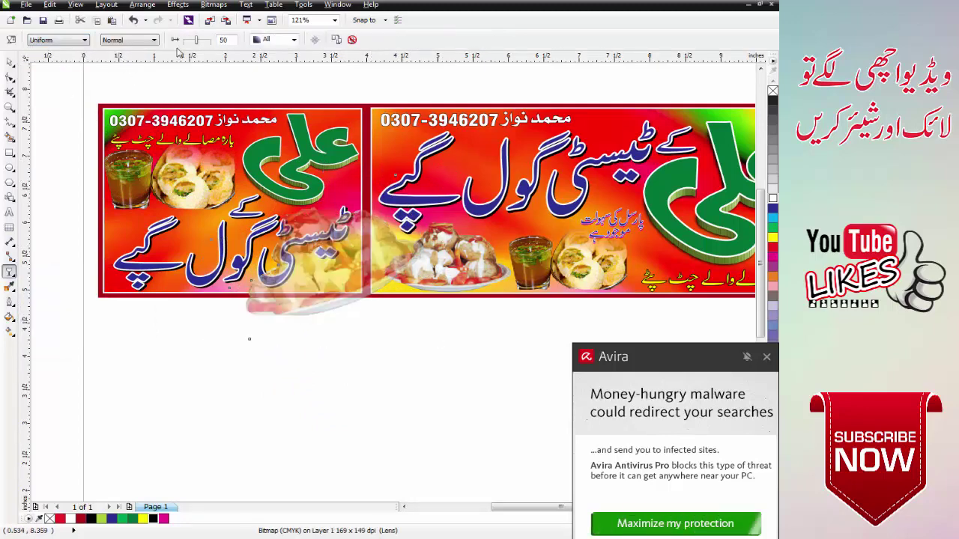
left_click(129, 40)
left_click(117, 81)
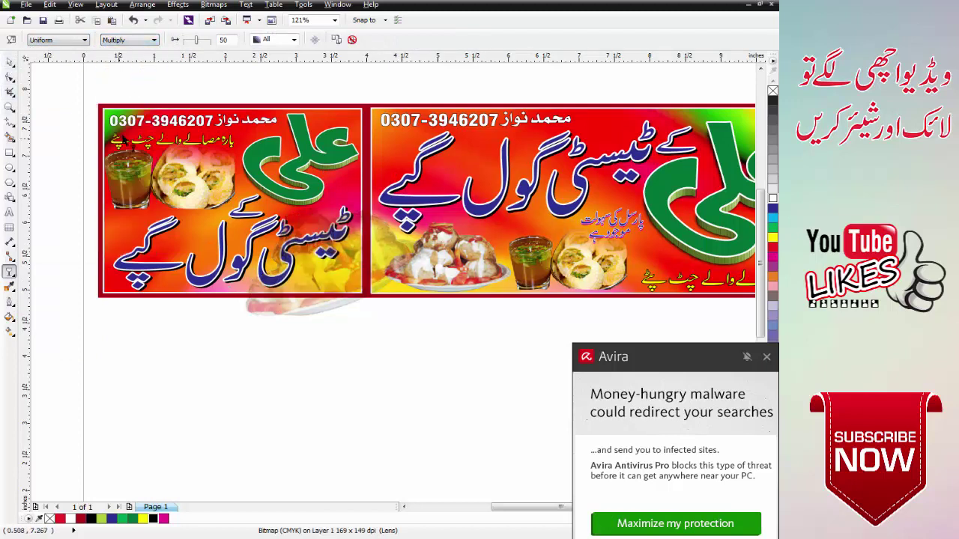
key("shift+Page_Down")
key("space")
Step: Try to PowerClip the faded plate picture inside the side panel's frame and undo the placement
key("alt+c")
key("w")
key("p")
left_click(117, 229)
key("Escape")
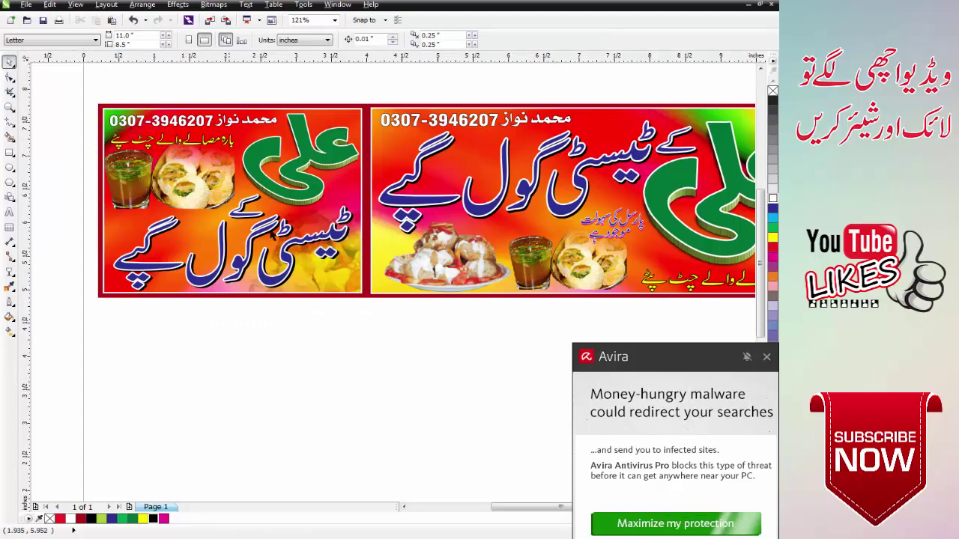
scroll(271, 236, "down", 2)
left_click_drag(173, 142, 443, 296)
key("ctrl+z")
key("Escape")
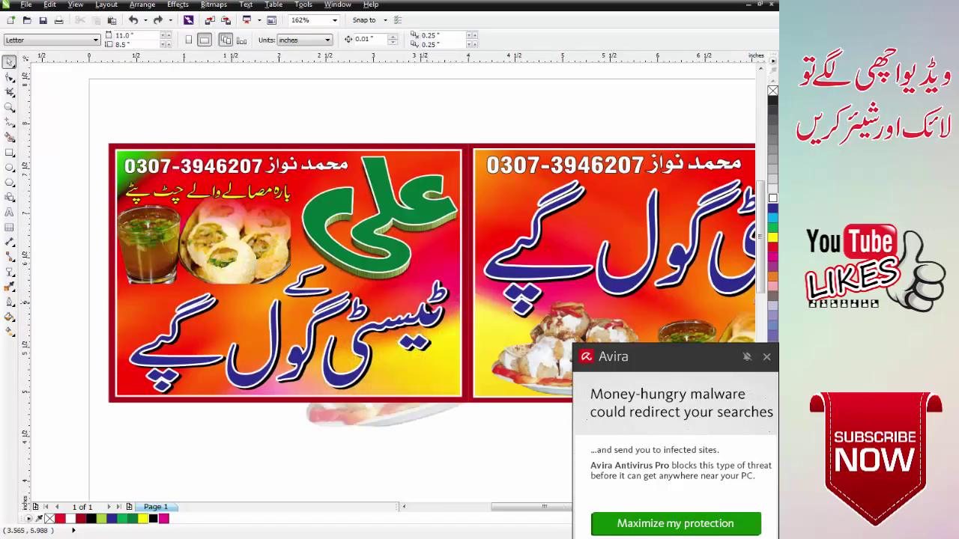
Step: Place a copy of the faded plate picture above the main panel
scroll(425, 304, "down", 2)
left_click(408, 356)
left_click_drag(407, 355, 515, 221)
right_click(516, 221)
scroll(515, 220, "down", 1)
key("F2")
left_click_drag(366, 186, 711, 381)
Step: PowerClip the original faded plate picture inside the side panel's background frame
left_click(234, 300)
left_click(234, 298)
key("alt+c")
key("w")
key("p")
left_click(241, 274)
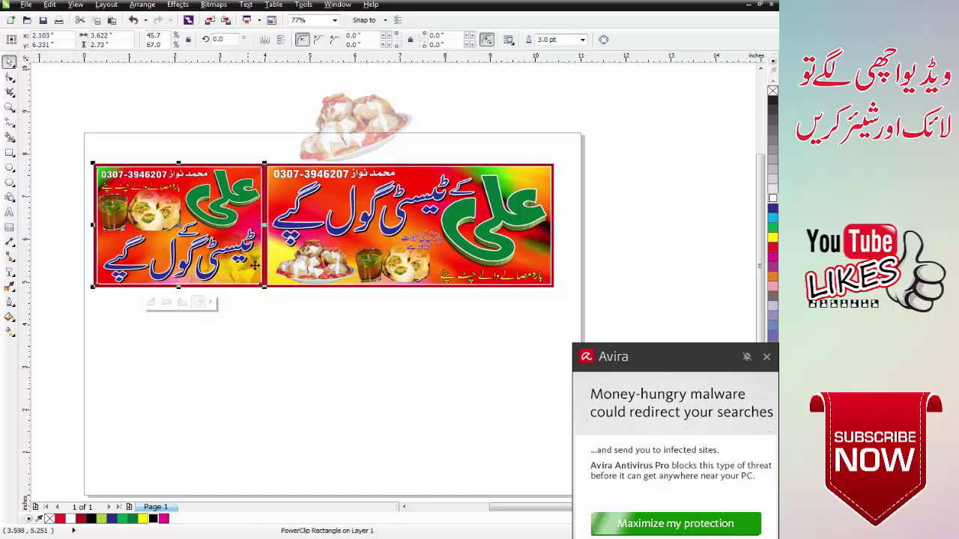
key("Escape")
Step: Move the plate copy to the main panel's lower-right corner, enlarge it to about 3.7 inches wide and send it behind the panel
left_click_drag(345, 124, 514, 274)
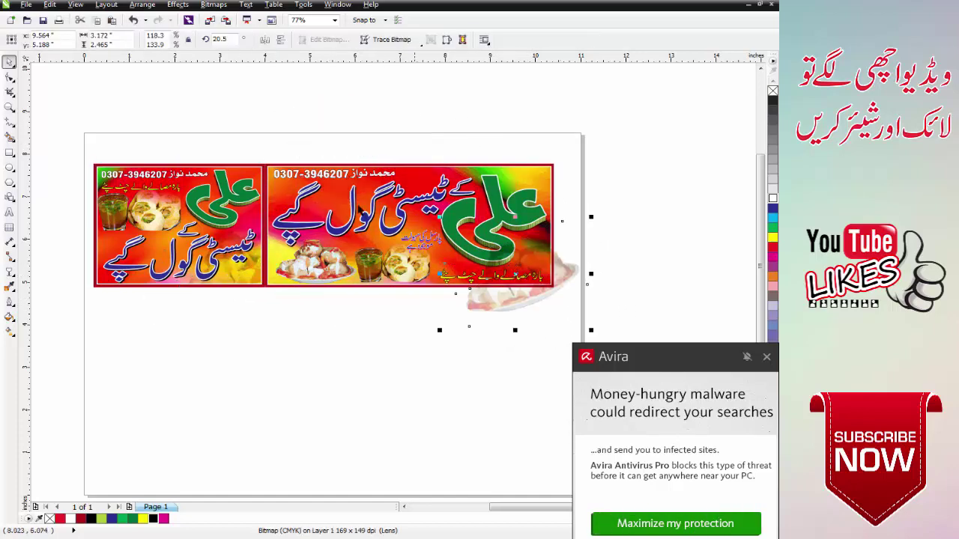
scroll(562, 314, "up", 2)
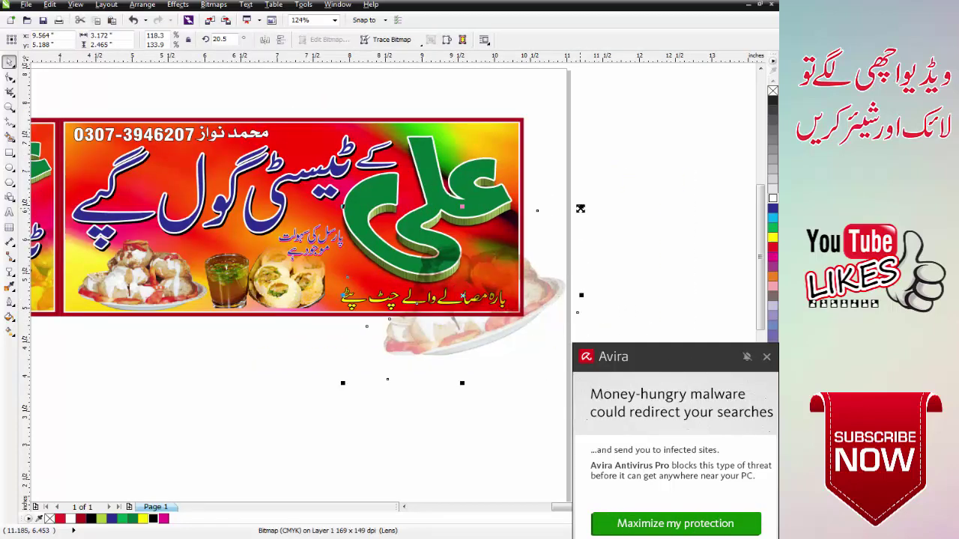
left_click_drag(581, 209, 599, 194)
left_click_drag(551, 284, 546, 275)
key("shift+Page_Down")
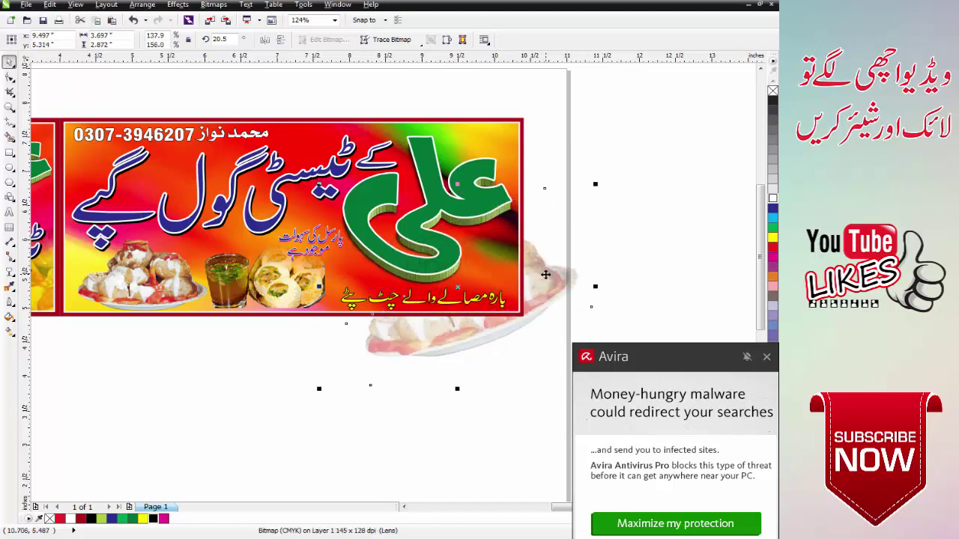
Step: Try to PowerClip the faded plate copy inside the main panel's frame and undo the placement
left_click(348, 323)
left_click(336, 310)
left_click(438, 339)
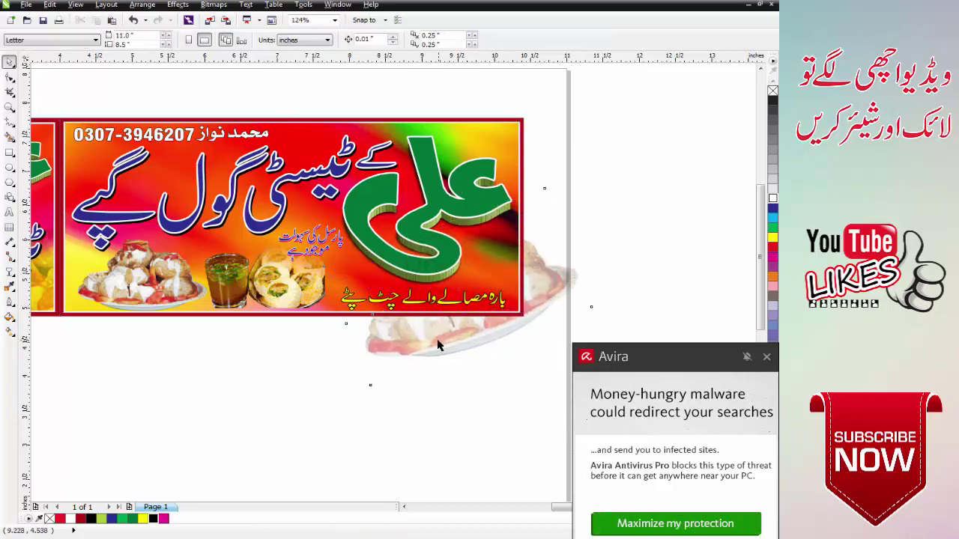
key("alt+c")
key("w")
key("p")
left_click(334, 303)
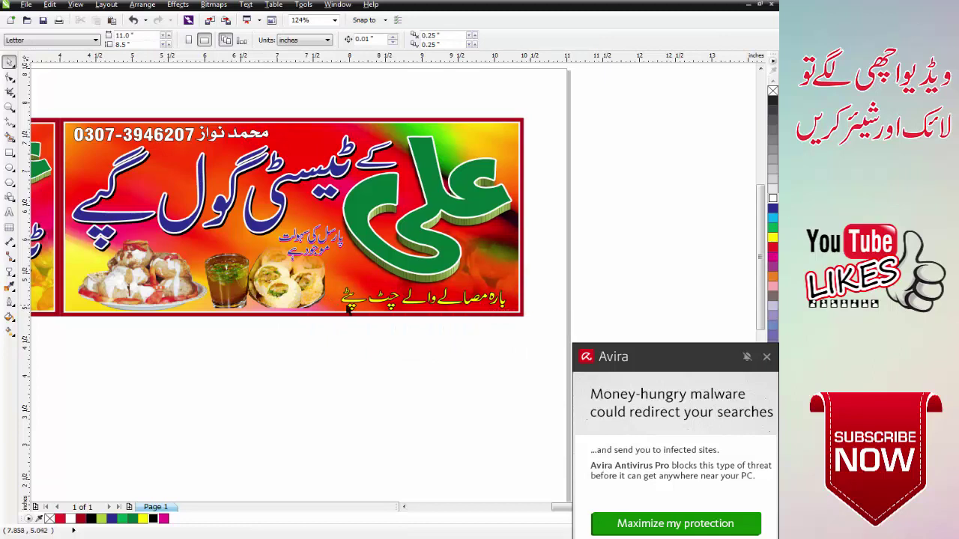
key("ctrl+z")
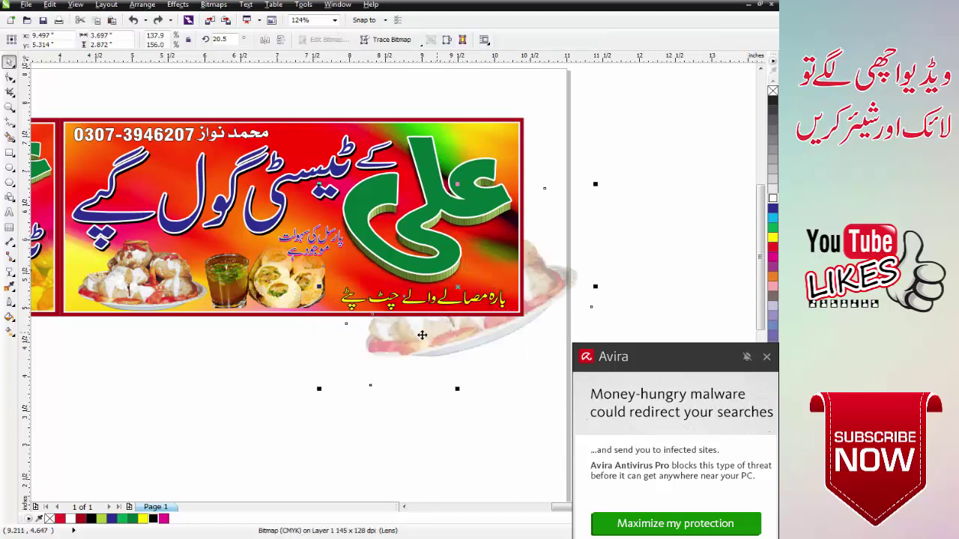
Step: Lower the uniform transparency of the plate copy slightly below 50
left_click(10, 272)
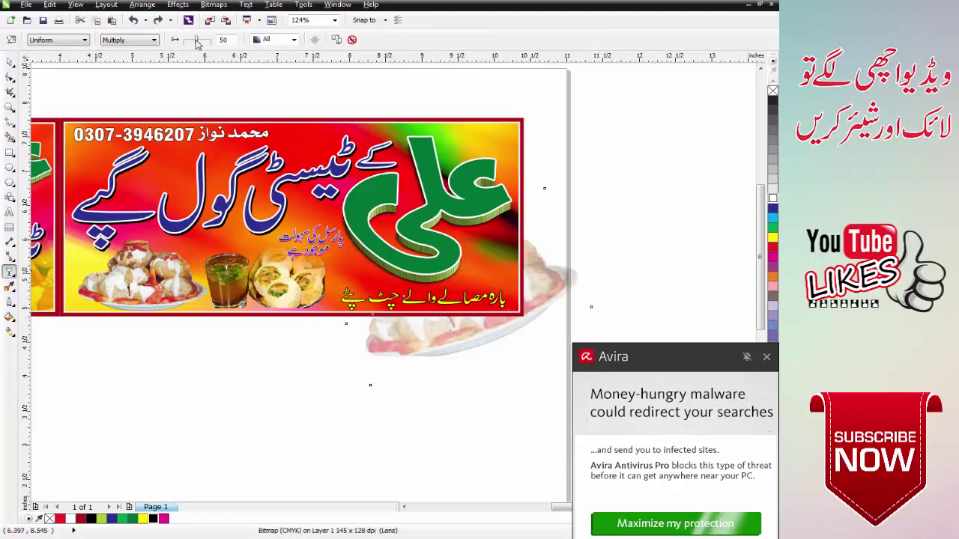
left_click_drag(195, 40, 191, 40)
left_click(7, 64)
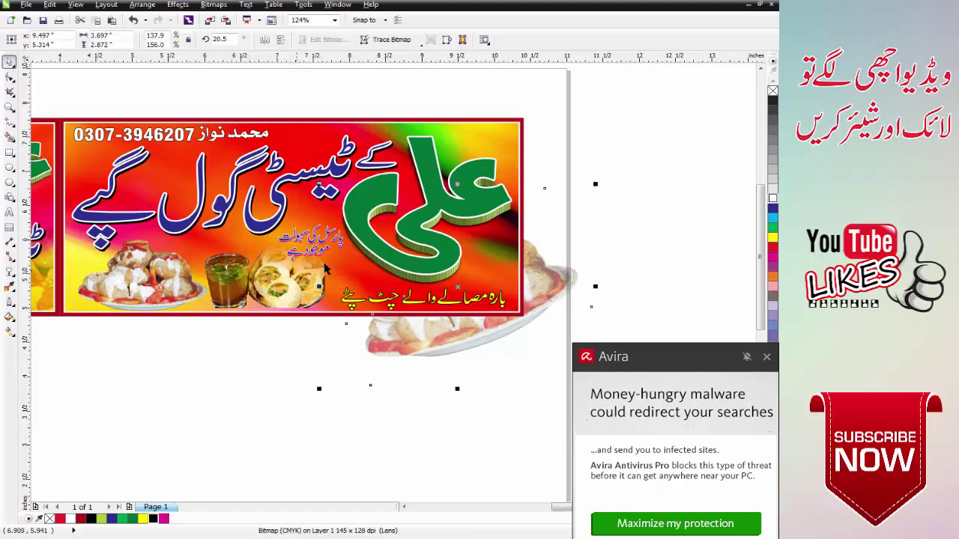
Step: PowerClip the faded plate copy inside the main panel's background frame
key("alt+c")
key("w")
key("p")
left_click(329, 303)
left_click(443, 302)
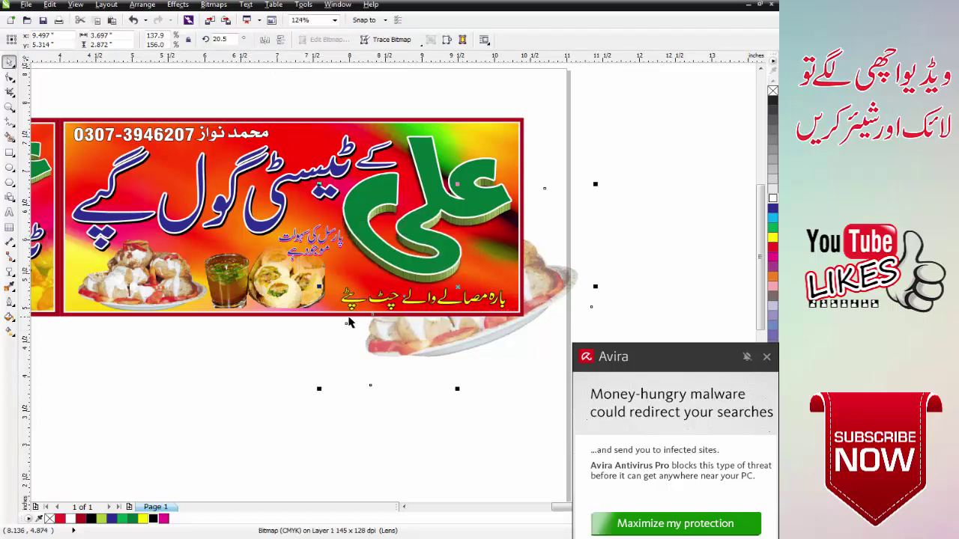
left_click_drag(348, 322, 331, 309)
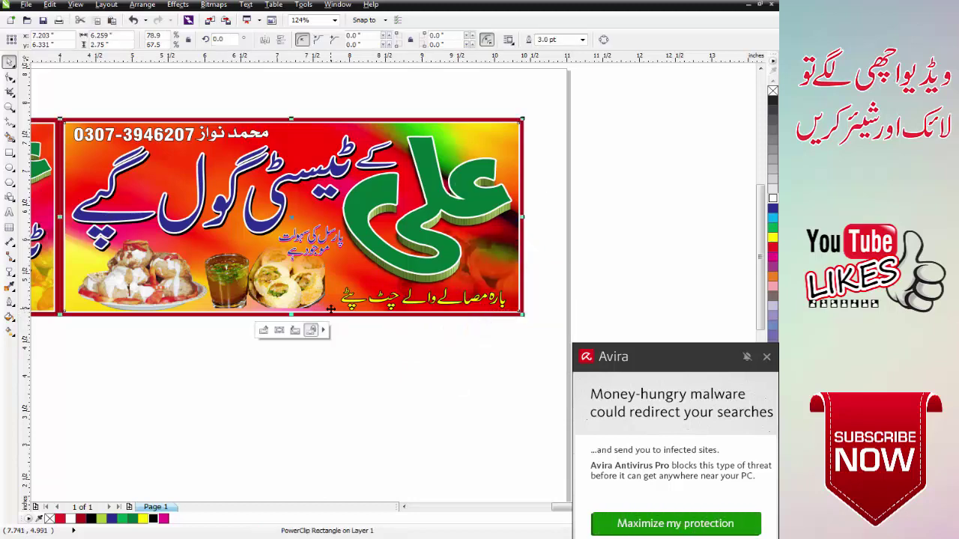
key("Escape")
key("F4")
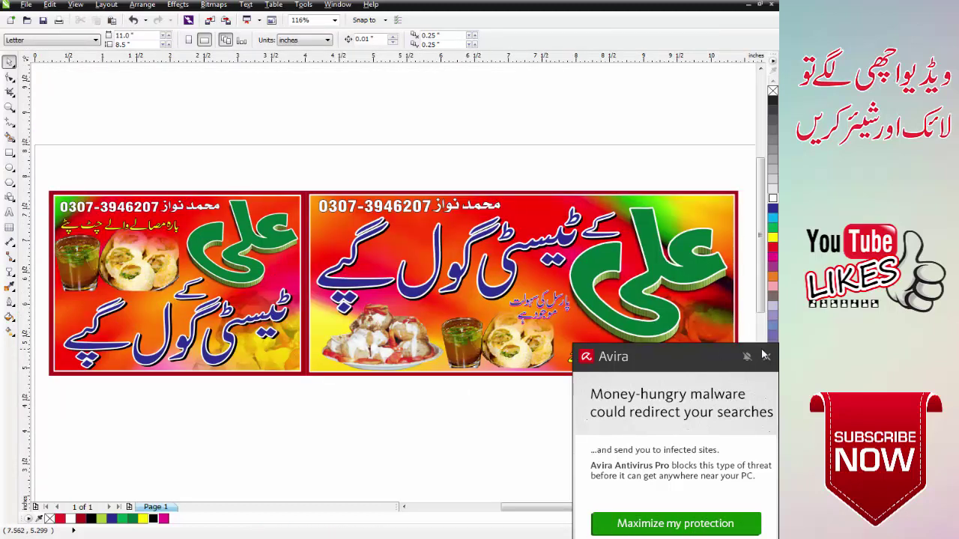
key("F3")
key("F3")
key("F2")
left_click_drag(566, 330, 568, 331)
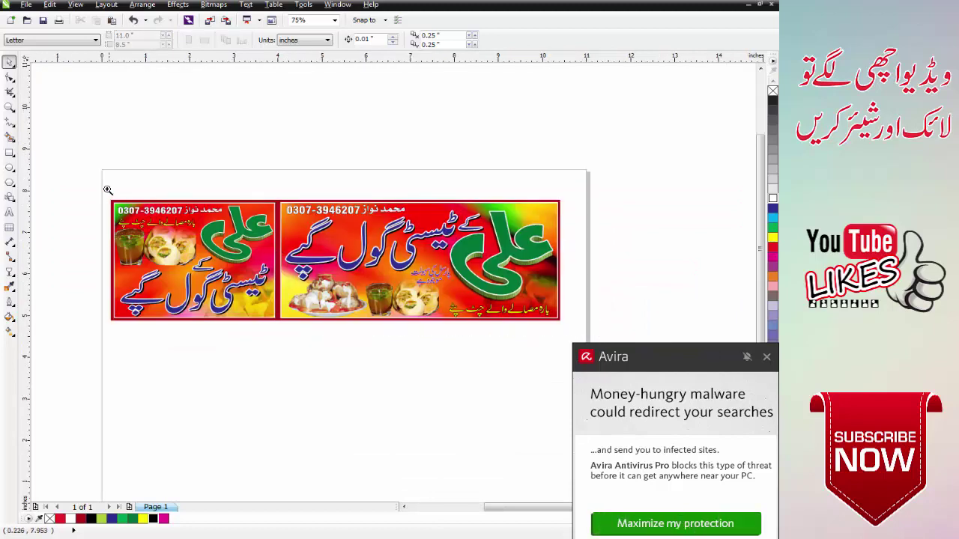
left_click_drag(581, 335, 562, 334)
scroll(350, 277, "down", 2)
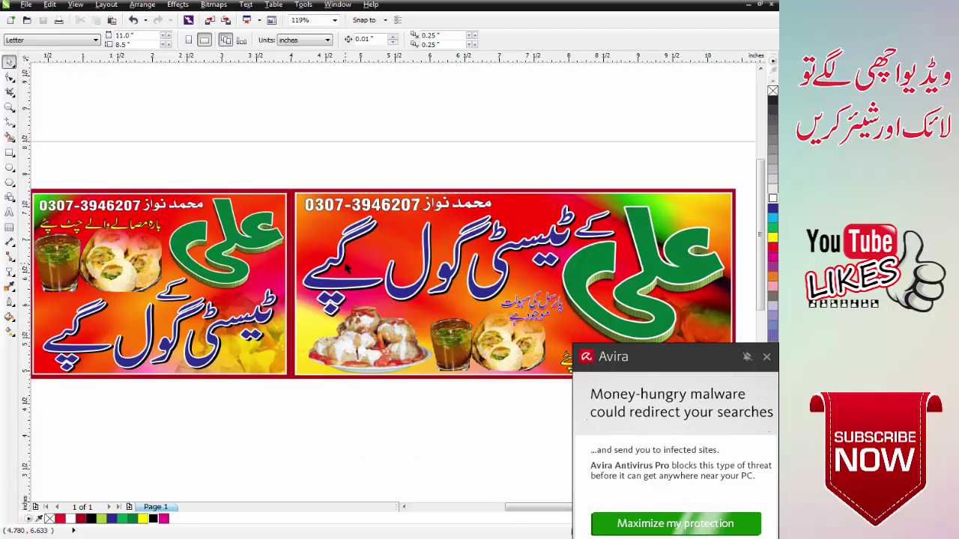
left_click(416, 538)
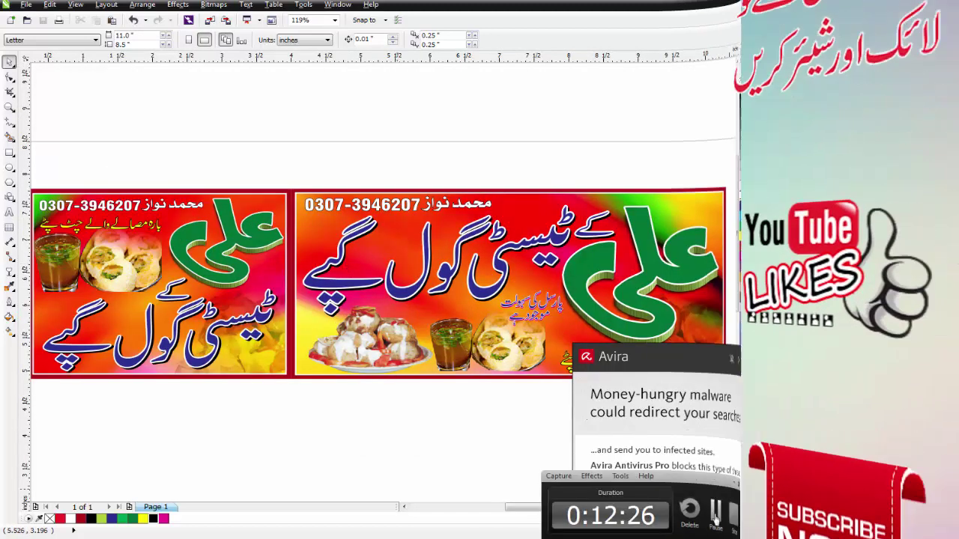